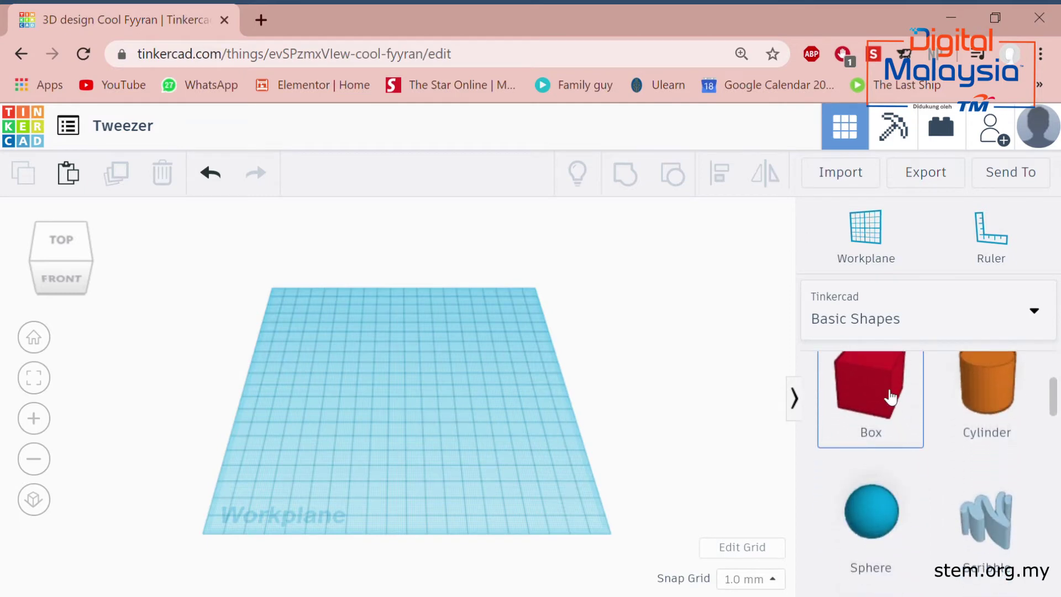
- Place a box near the middle of the workplane
drag(890, 388, 324, 359)
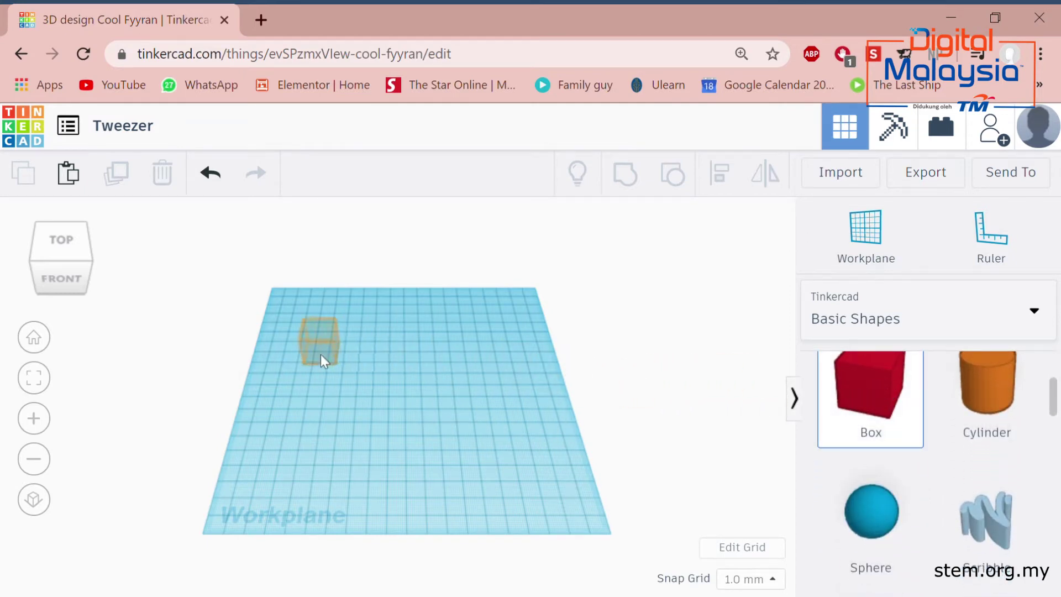
drag(402, 390, 403, 390)
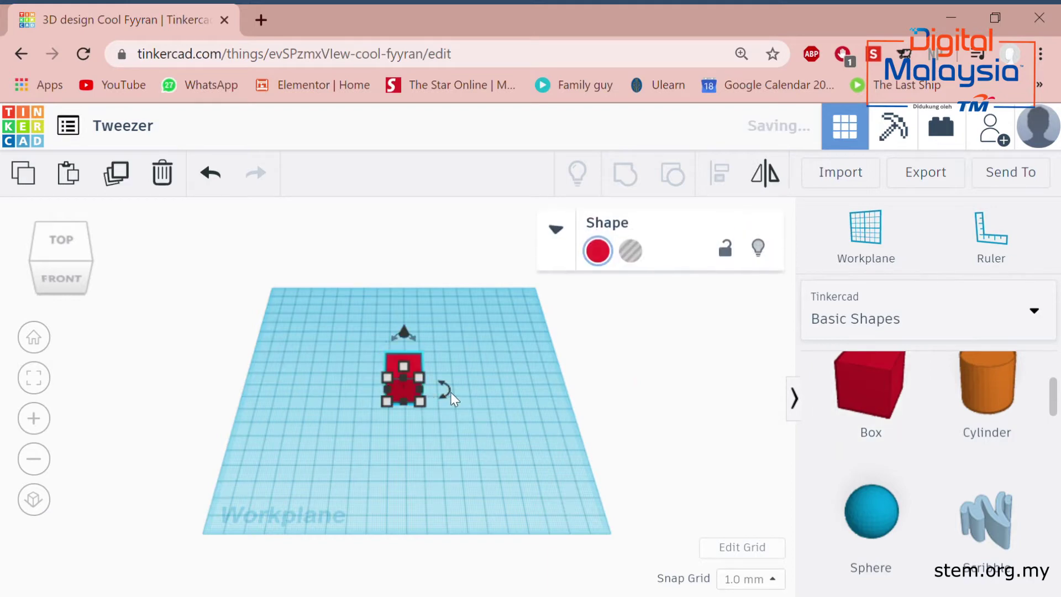
click(544, 404)
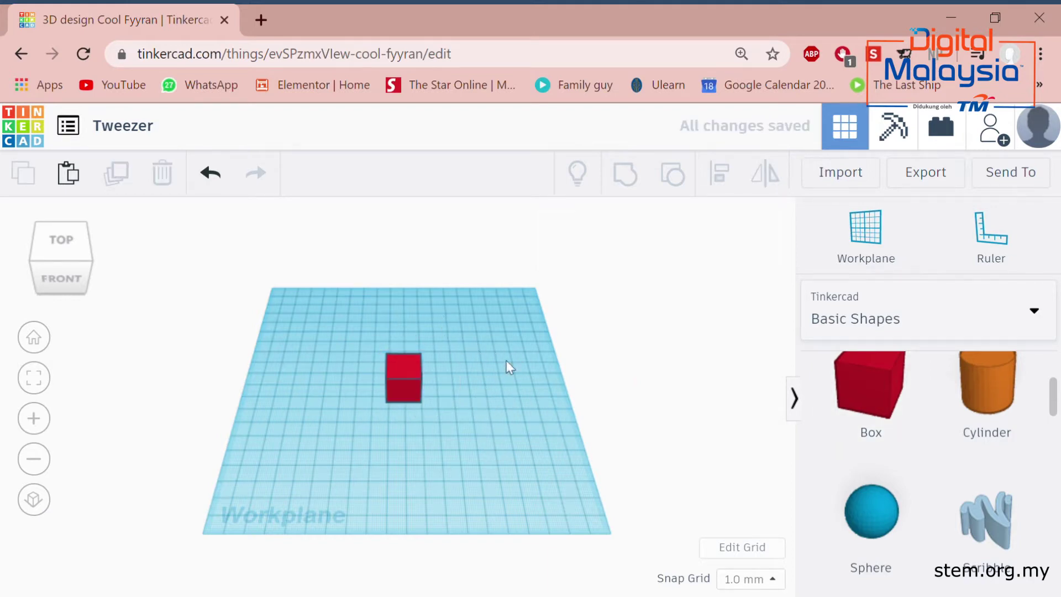
- Set the box's height to 6 mm
click(404, 390)
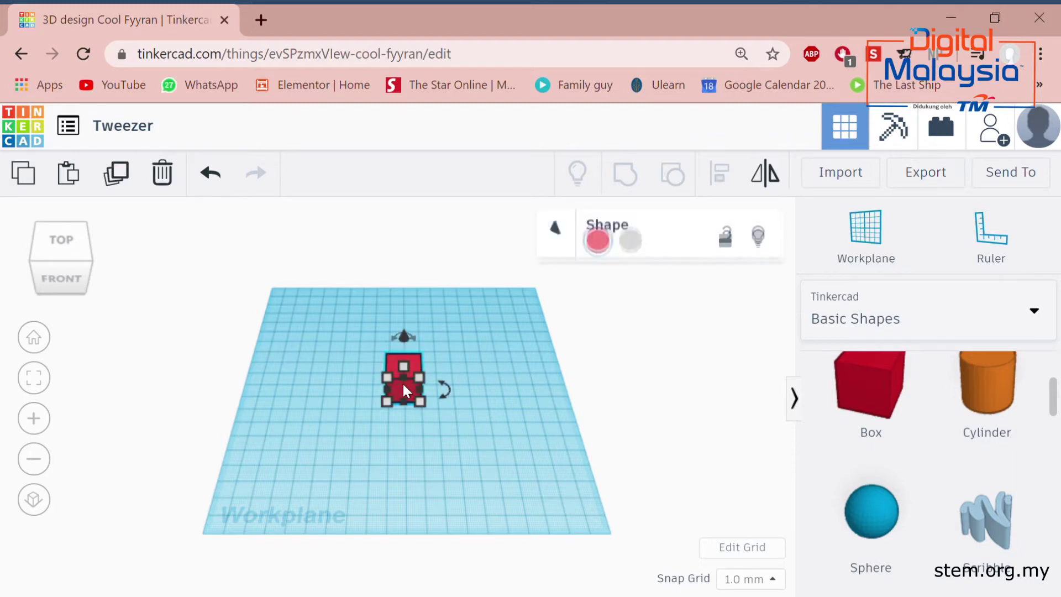
mouse_move(404, 368)
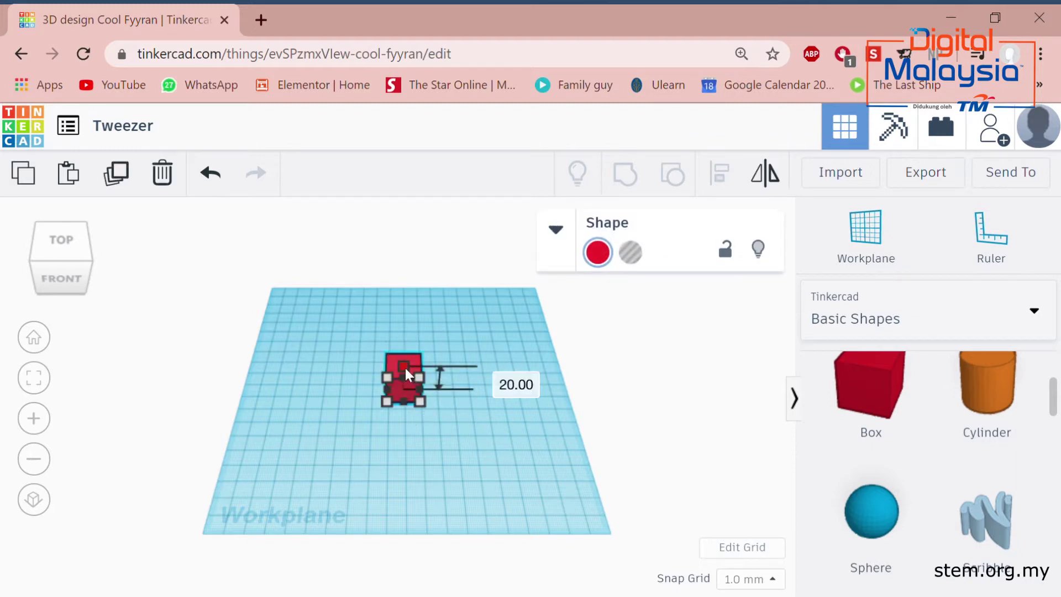
click(506, 379)
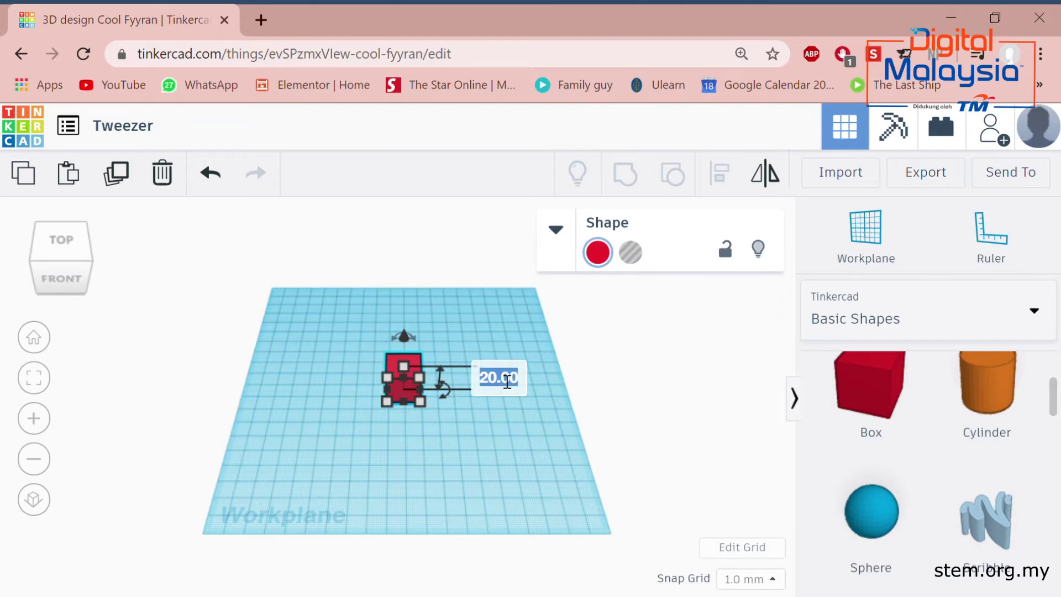
text(6)
key(Return)
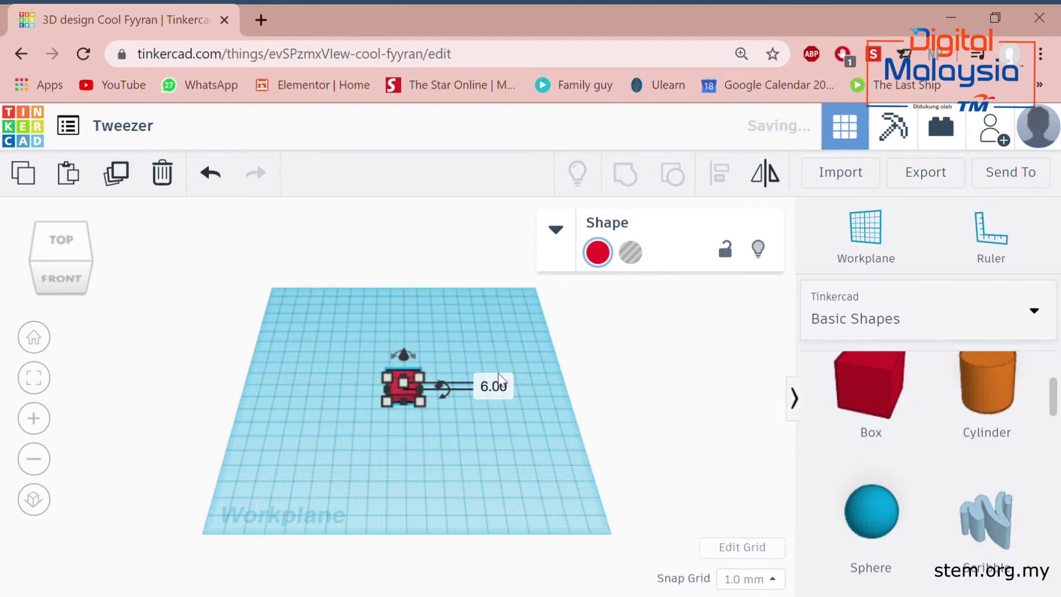
click(437, 441)
- Stretch the box into a long bar, setting its length to 80 mm and its width to 12 mm
click(410, 385)
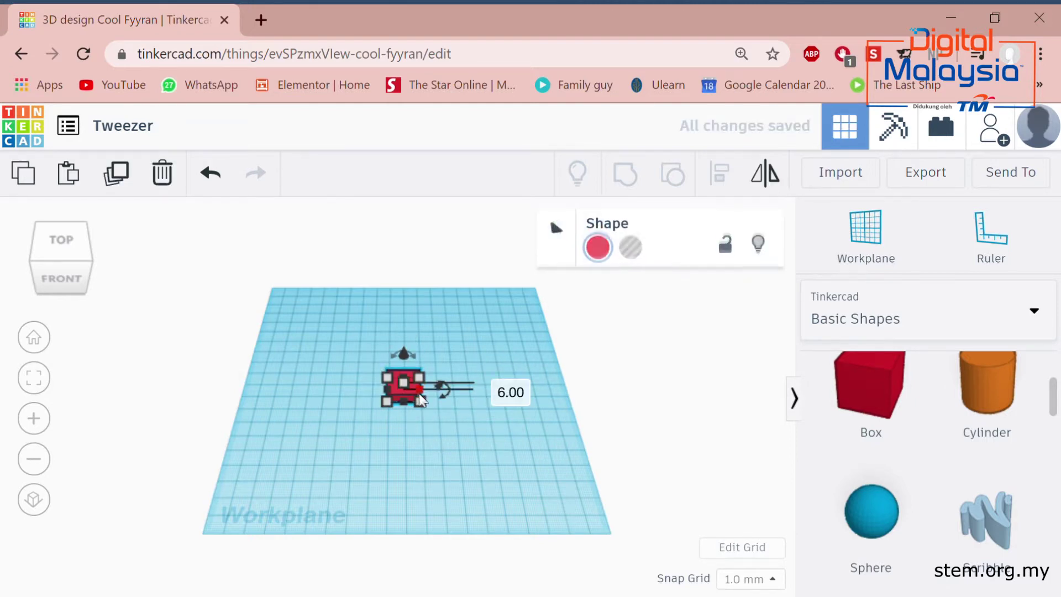
mouse_move(419, 402)
drag(419, 403, 419, 491)
click(520, 427)
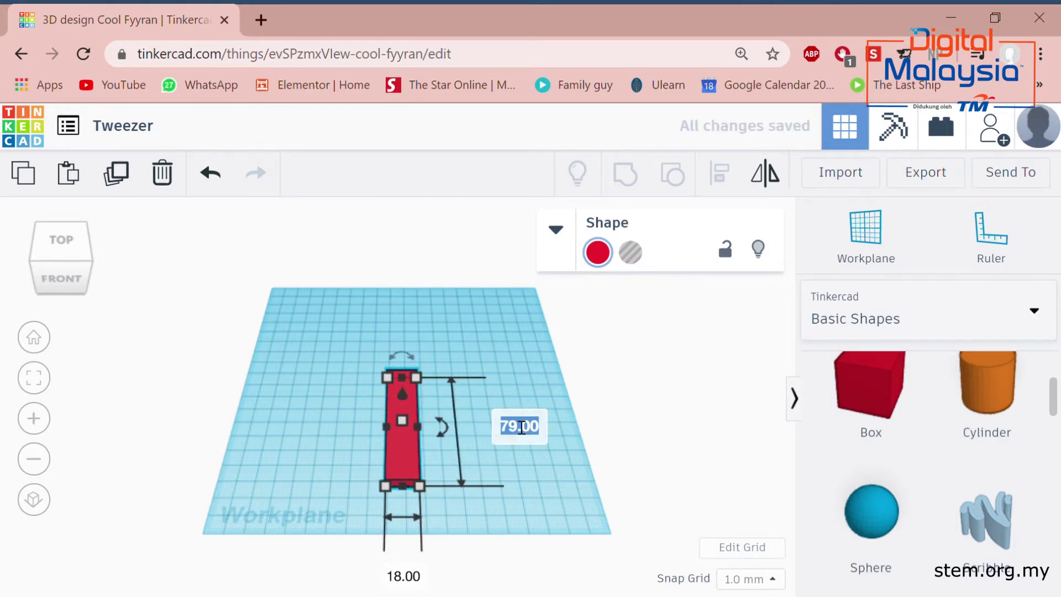
text(80)
key(Return)
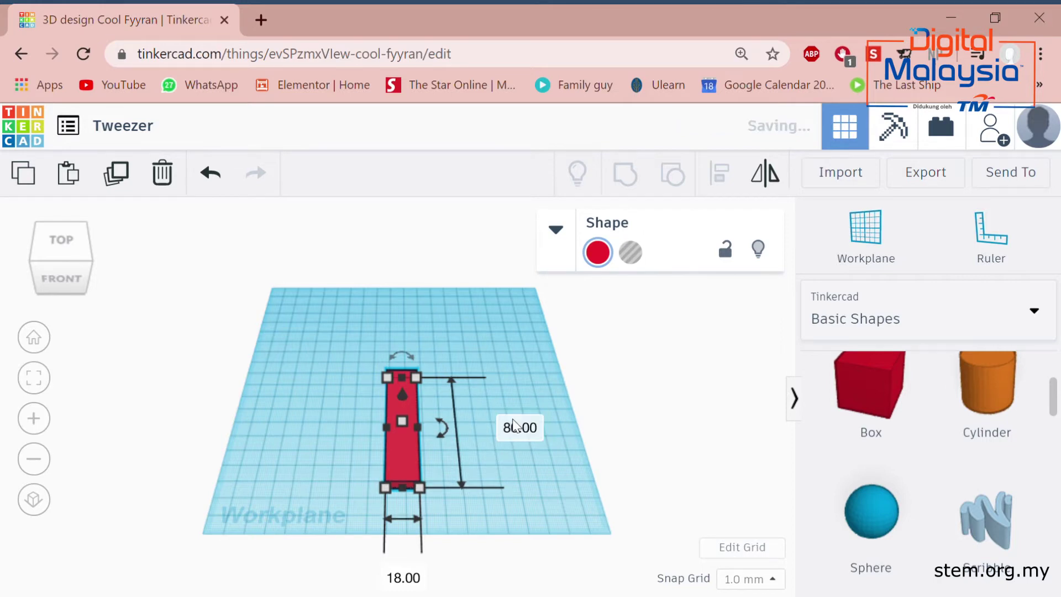
click(400, 578)
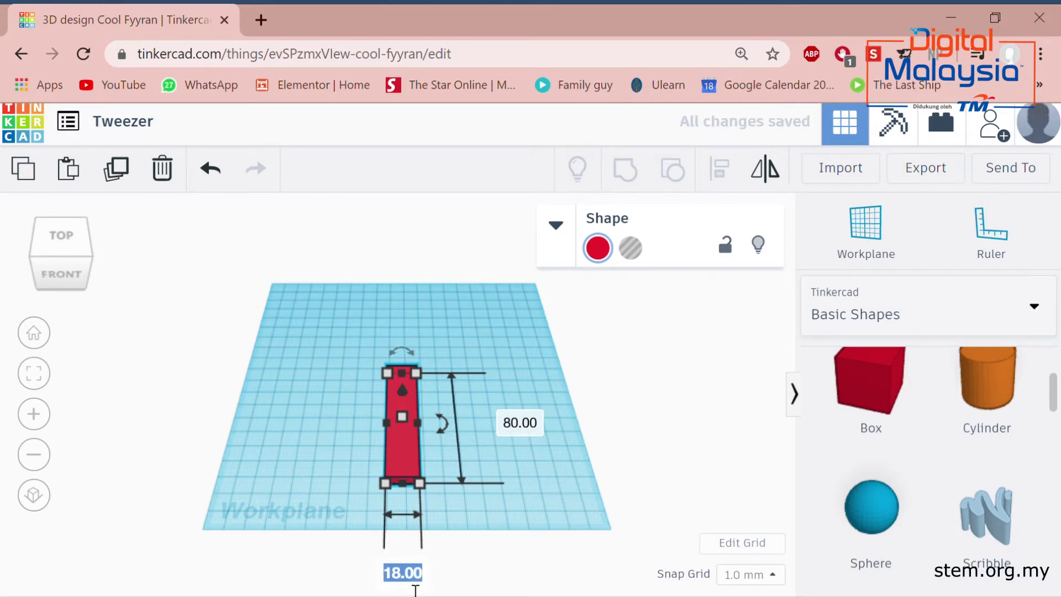
text(12)
key(Return)
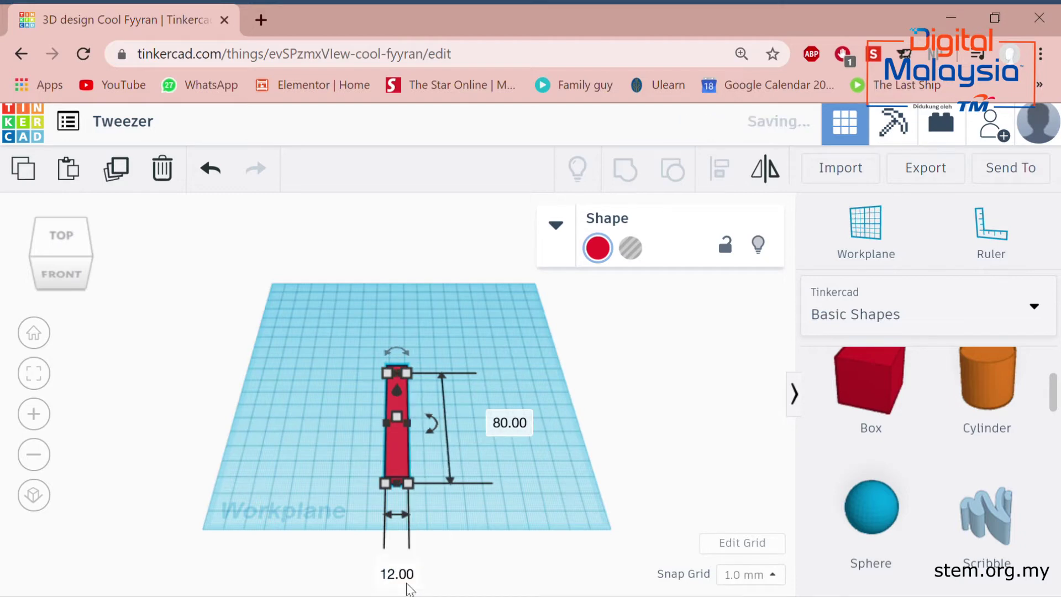
click(469, 332)
- Place a second box on the workplane beyond the bar's end and set its height to 6 mm
right_drag(488, 396, 278, 426)
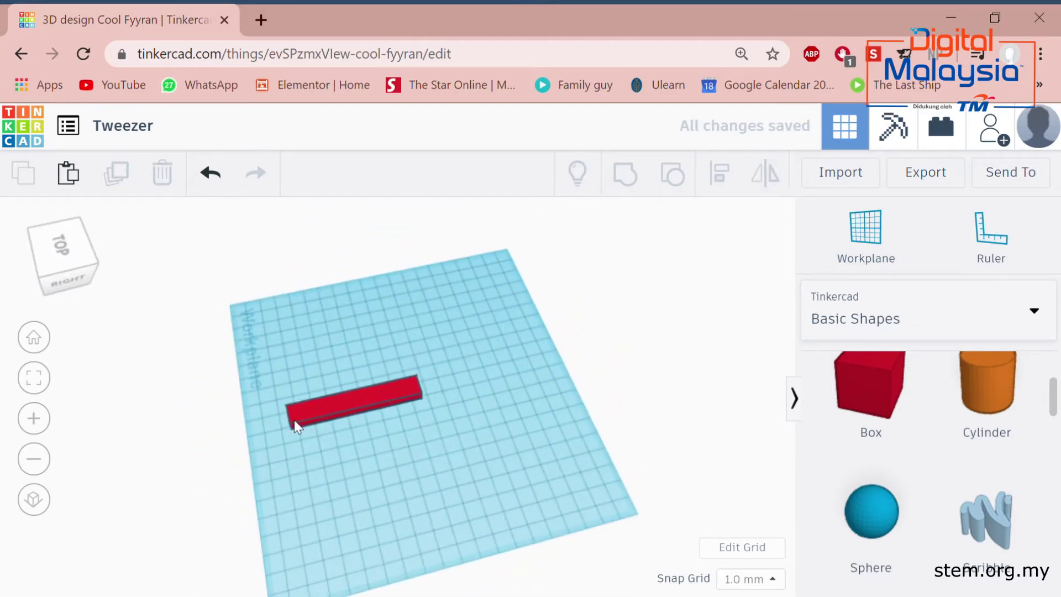
click(292, 426)
click(521, 429)
right_drag(521, 429, 517, 384)
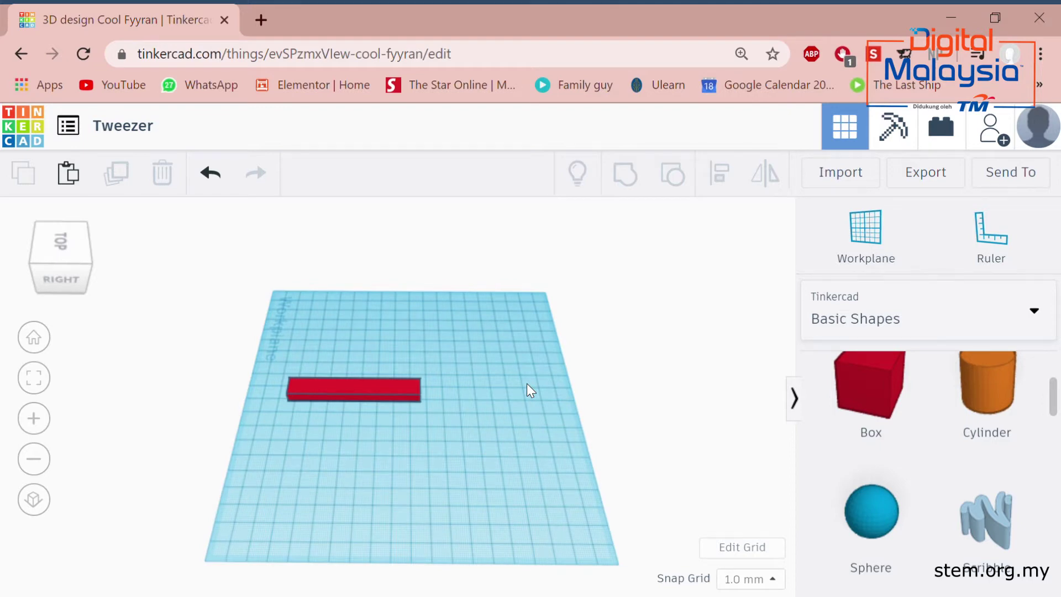
scroll(400, 377, up, 3)
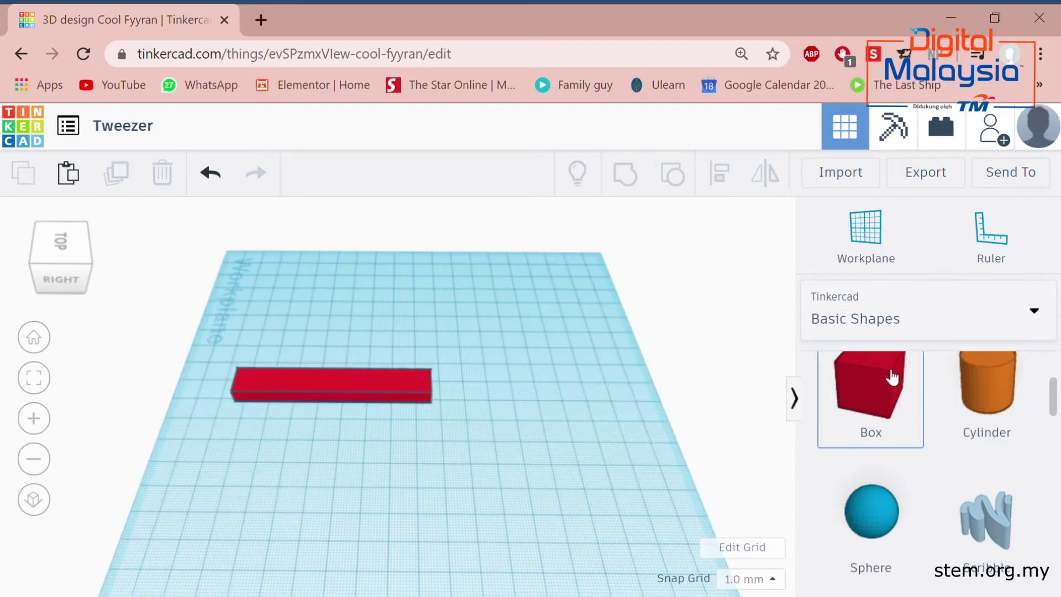
drag(751, 425, 565, 445)
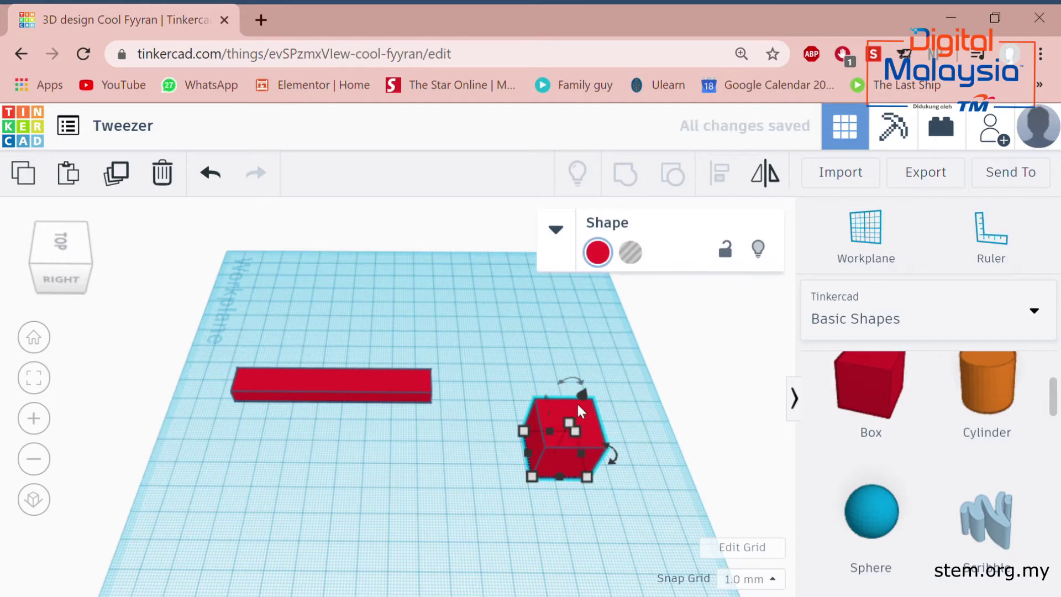
mouse_move(575, 421)
click(696, 446)
text(6)
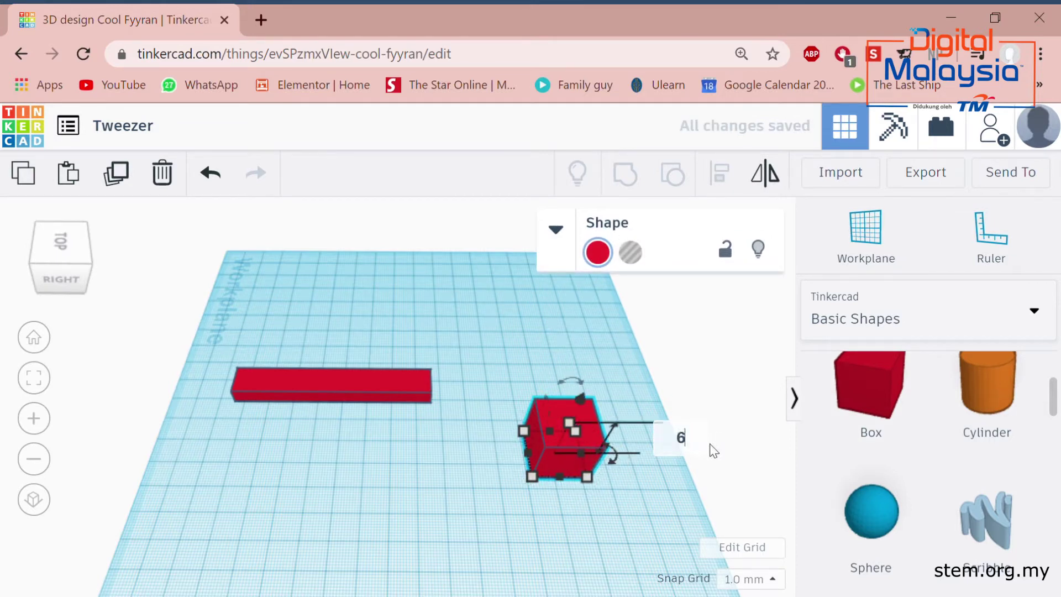
key(Return)
click(595, 503)
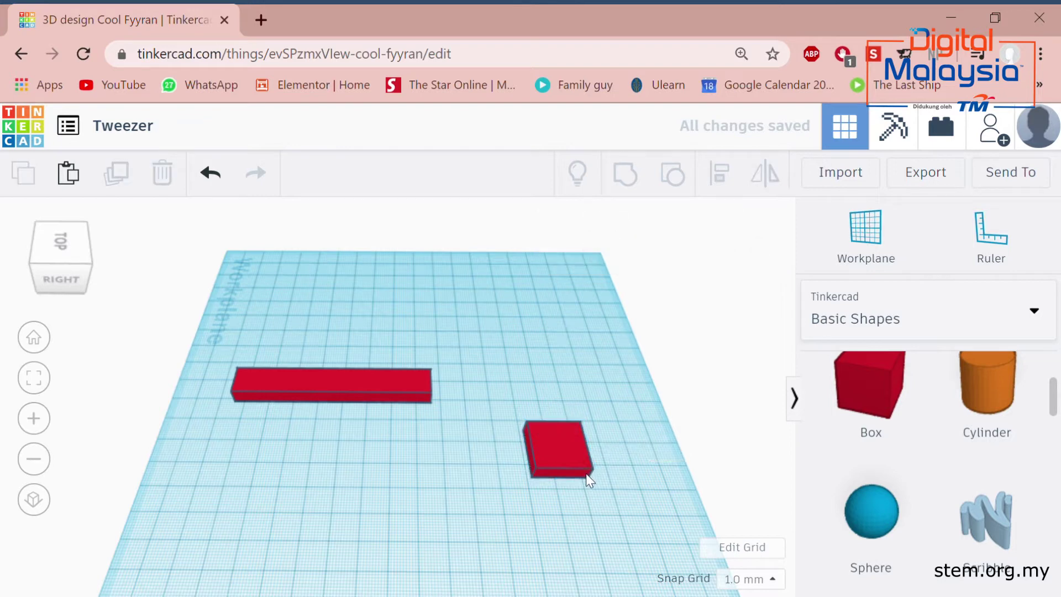
- Narrow the second box to about 5 mm and set its other side to 12 mm to match the bar's width
click(585, 473)
drag(588, 474, 549, 476)
click(430, 399)
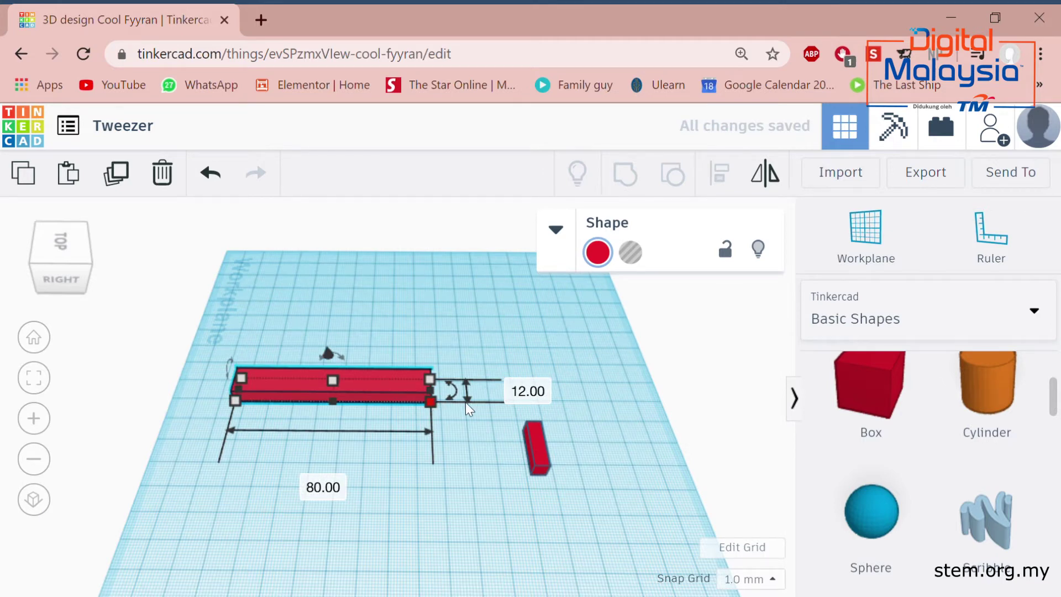
click(523, 391)
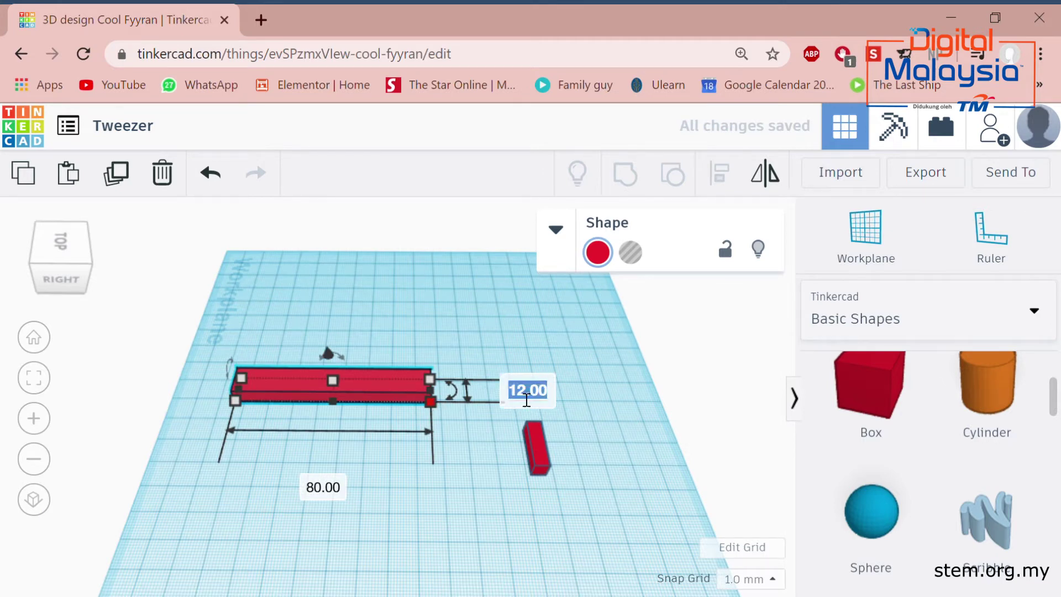
key(Return)
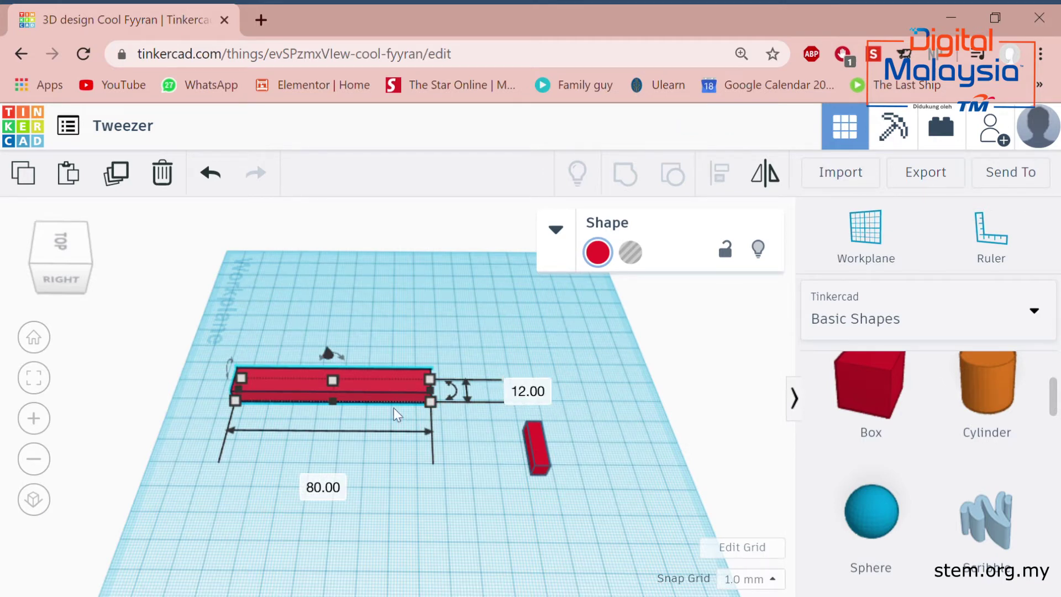
click(524, 393)
key(Return)
click(536, 450)
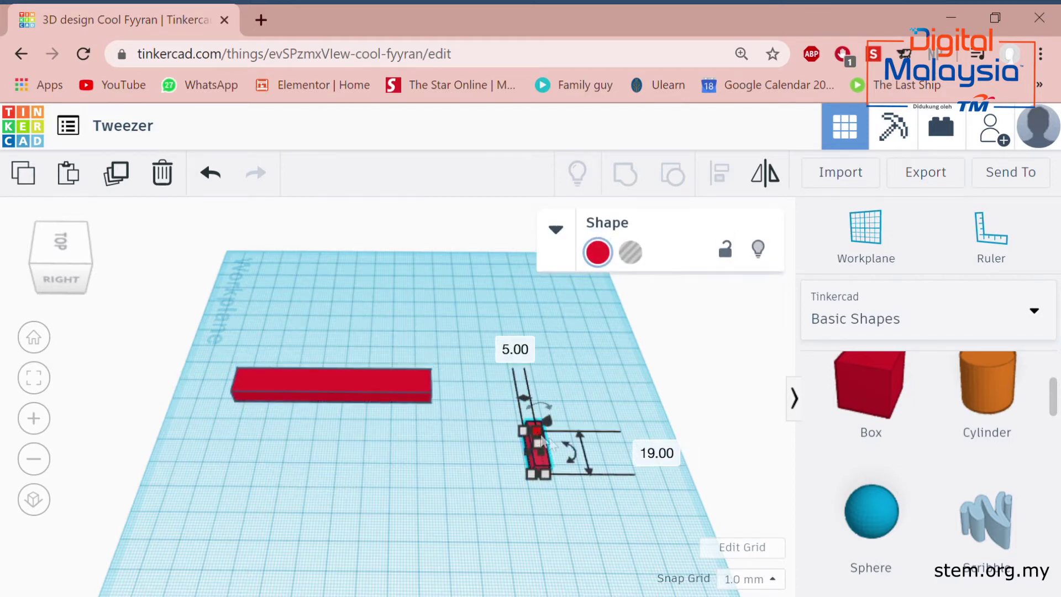
click(674, 458)
text(12)
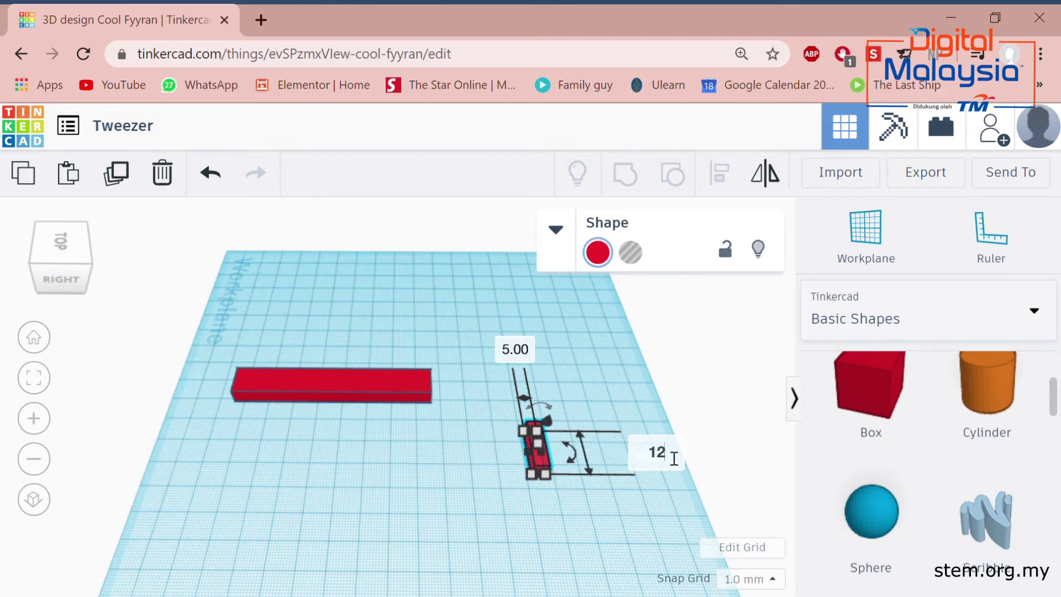
key(Return)
- Move the small block onto the bar's end beside the Workplane label, lining it up across the bar's width
click(555, 442)
drag(539, 459, 243, 380)
right_drag(341, 468, 239, 339)
drag(239, 339, 237, 332)
click(320, 441)
right_drag(316, 435, 247, 470)
scroll(369, 559, up, 2)
scroll(367, 559, down, 3)
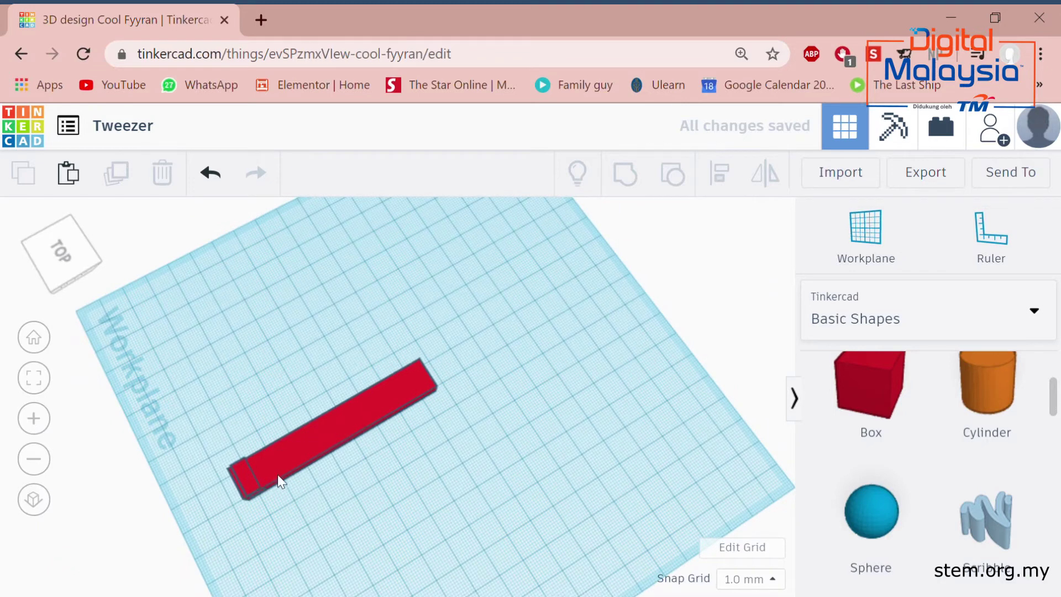
- Try to duplicate the end block and shift the copies slightly along the bar
click(250, 479)
key(Right)
key(Right)
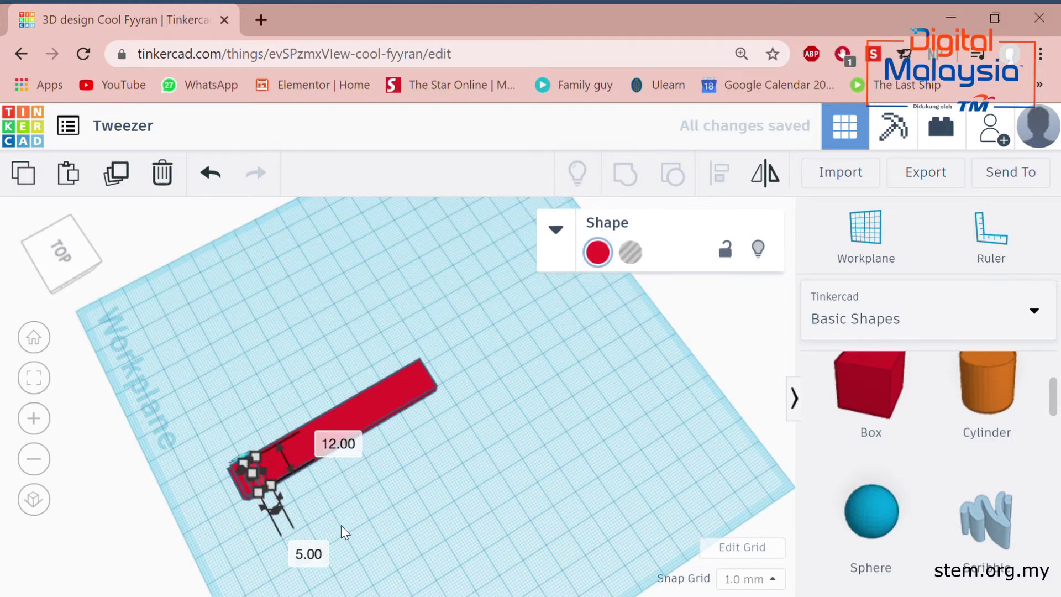
click(340, 525)
click(258, 479)
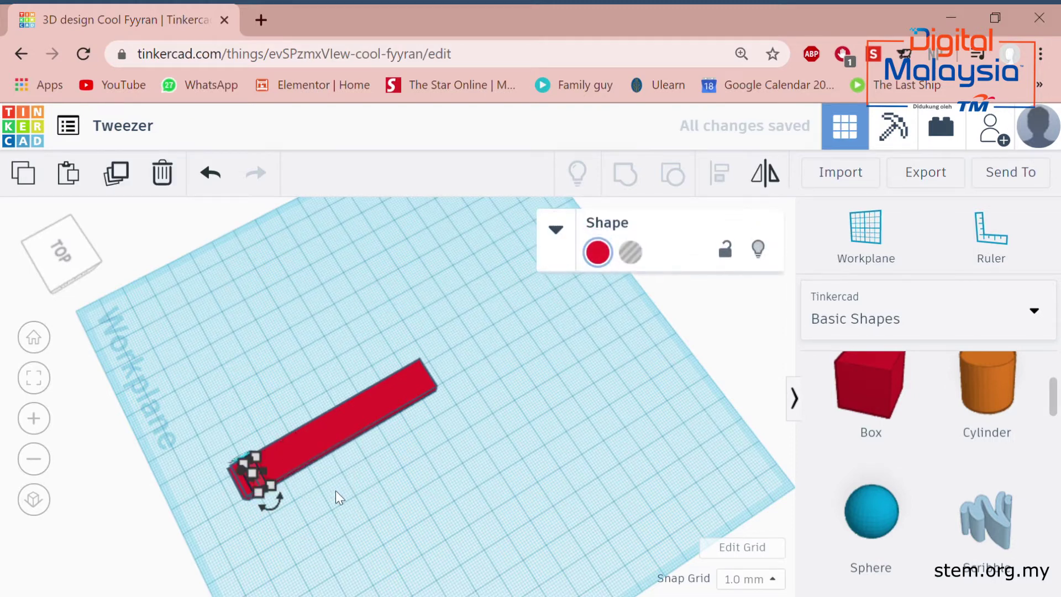
click(379, 492)
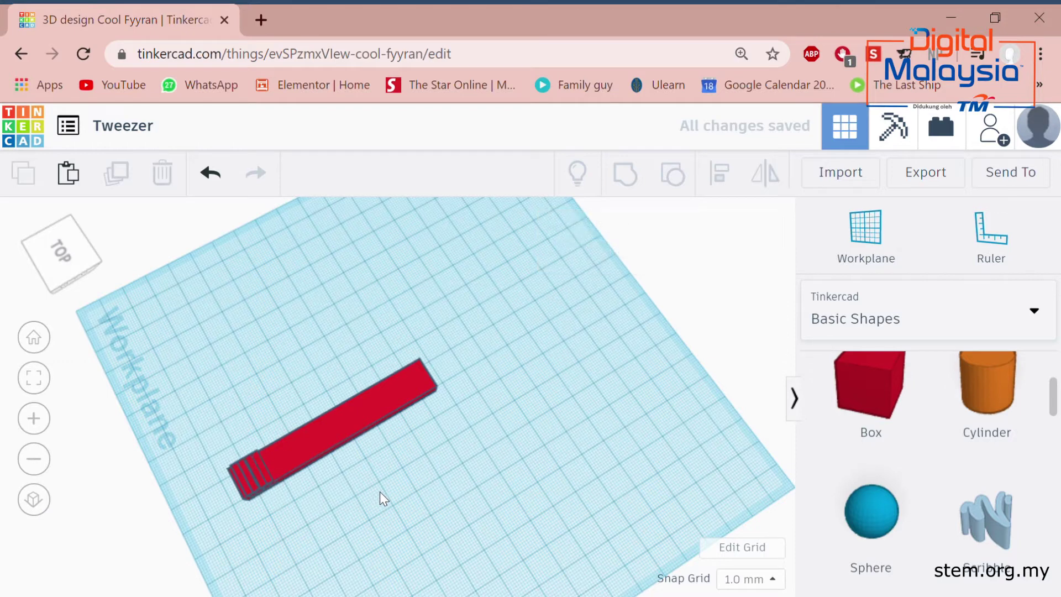
- Try moving a copied block off the bar, undo the move, and delete the extra copies
click(260, 475)
click(279, 481)
click(261, 482)
drag(259, 485, 320, 486)
click(346, 496)
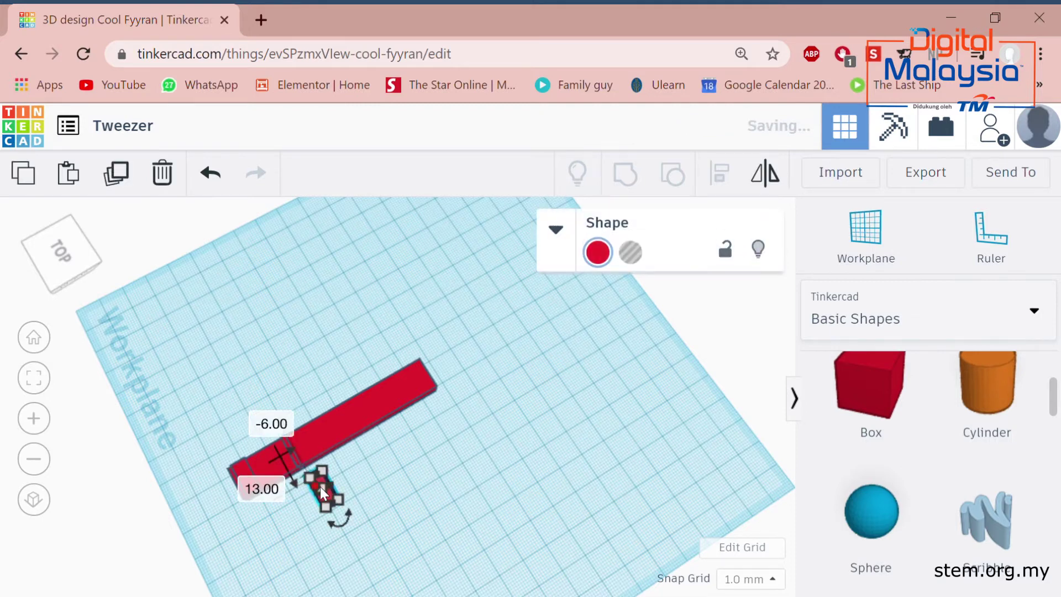
key(ctrl+z)
click(290, 458)
click(296, 464)
key(Delete)
- Duplicate the end block and nudge the copy along the bar, leaving a small gap between the two blocks
click(251, 477)
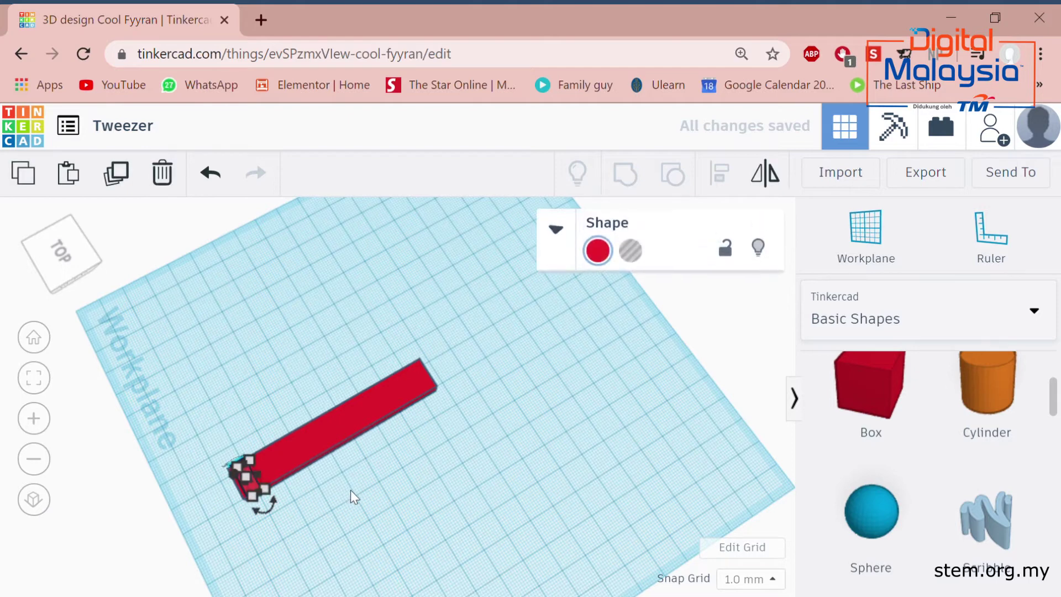
key(Up)
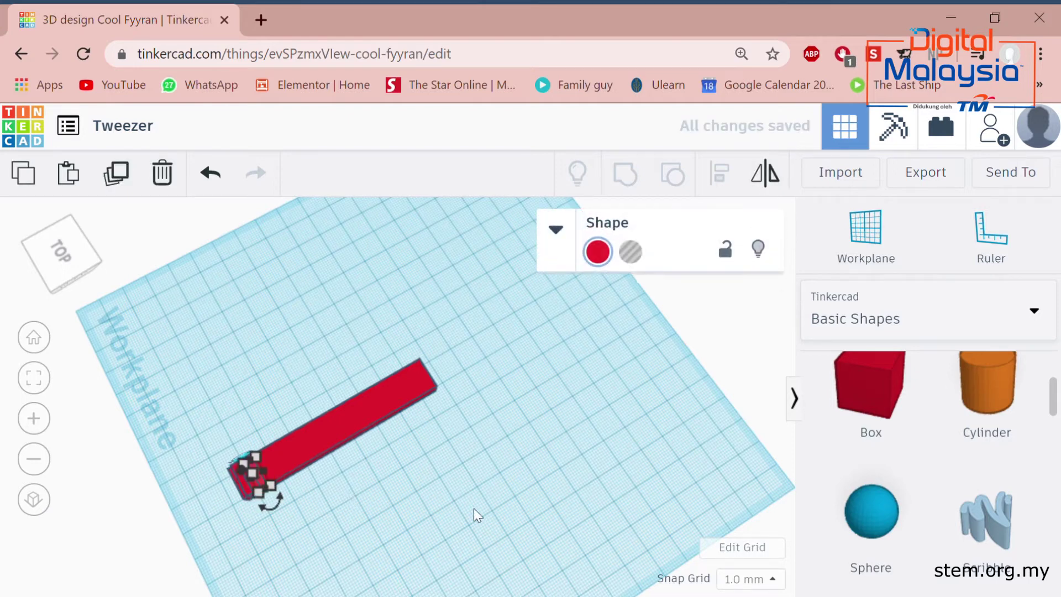
key(Up)
key(Up)
key(Up)
key(Up)
key(Up)
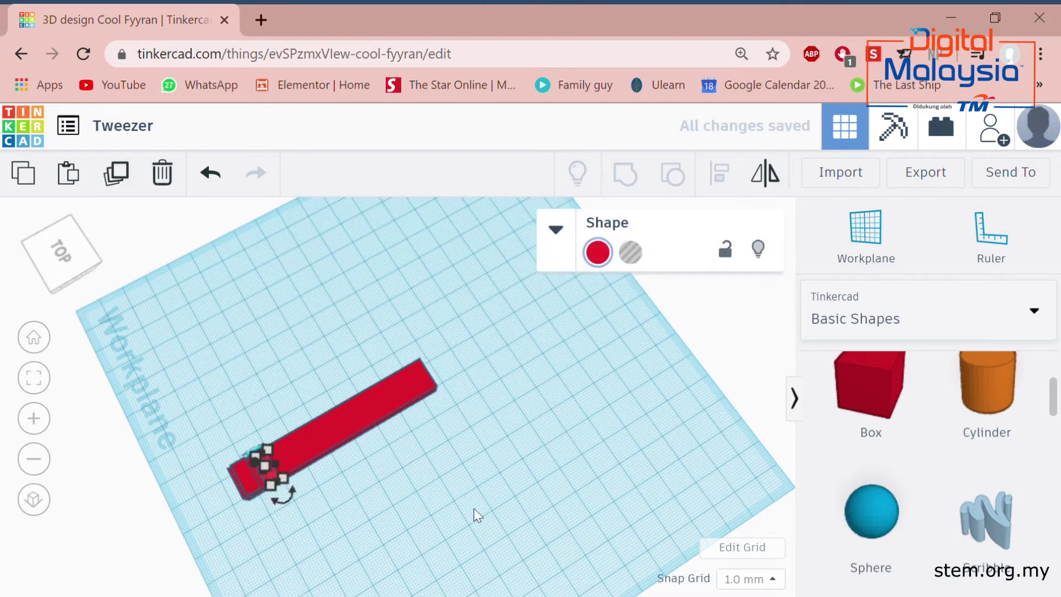
click(474, 509)
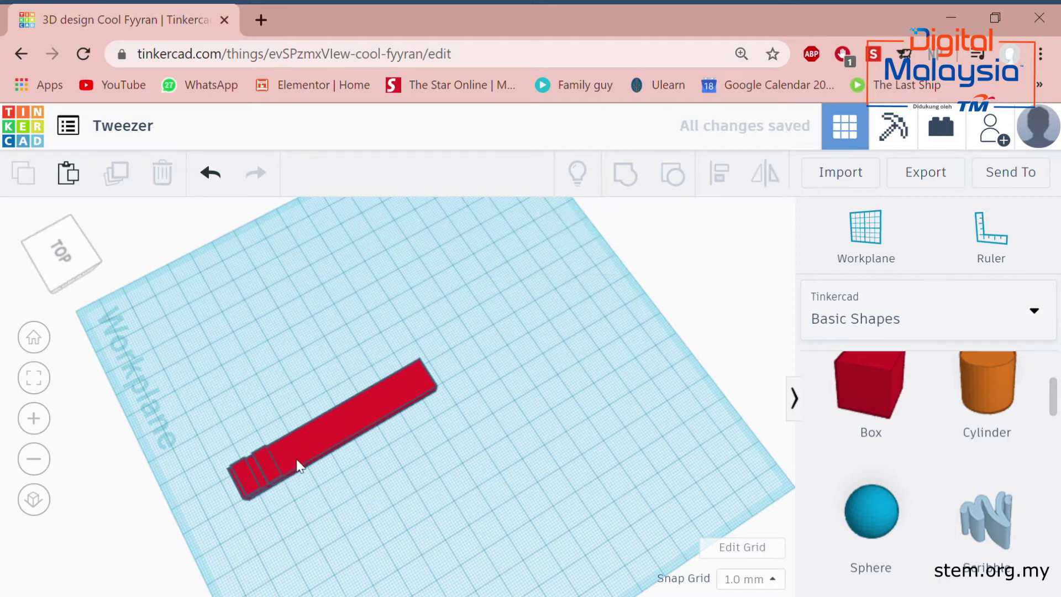
- Duplicate the second block and nudge the new copy farther along the bar as a third, similarly spaced block
click(267, 461)
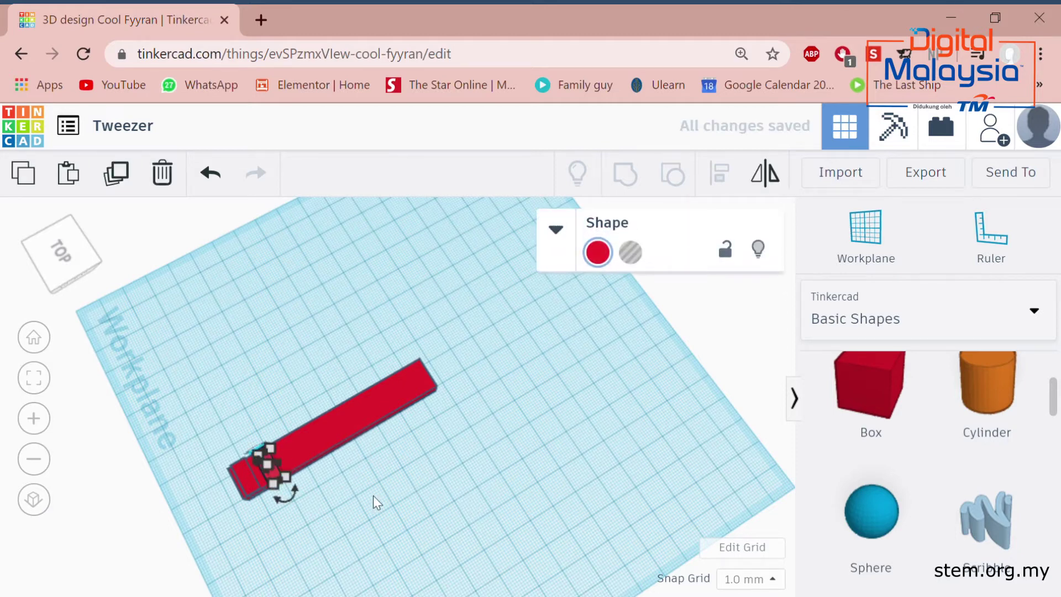
key(Up)
key(Up)
key(Up)
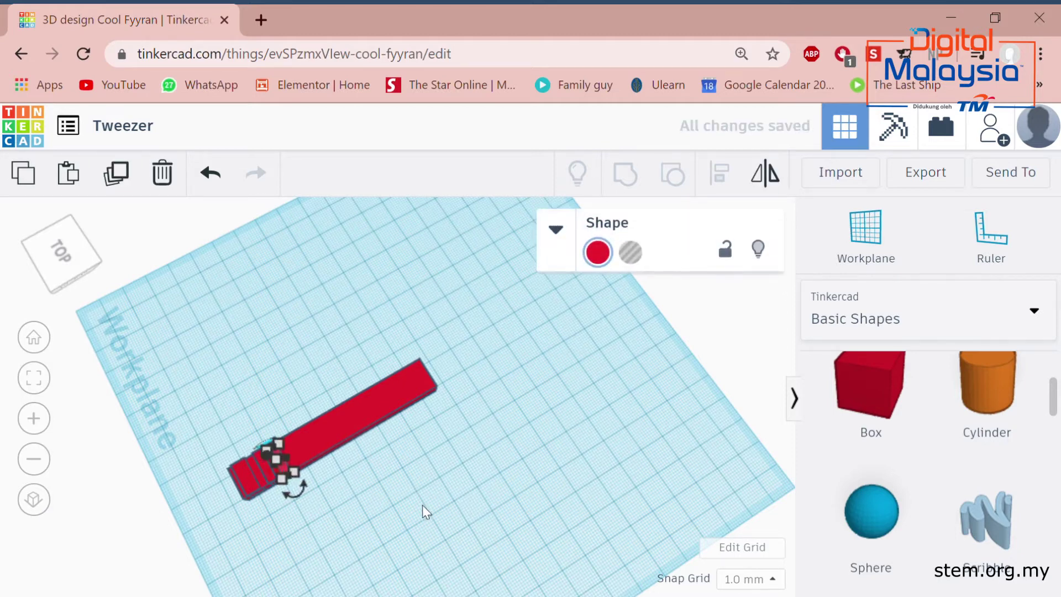
key(Up)
key(Up)
click(420, 509)
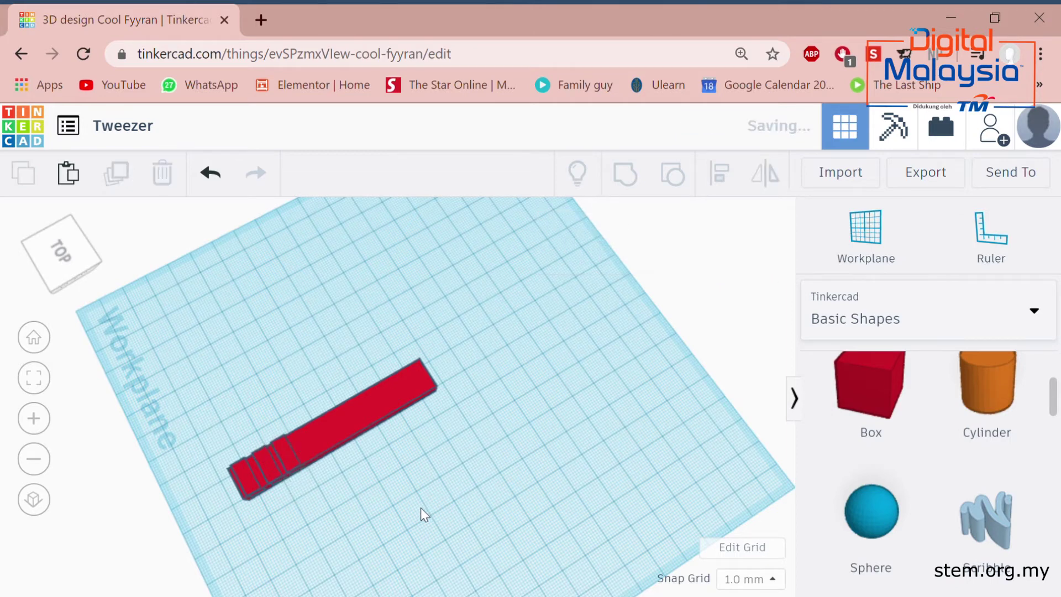
- Examine the three grip blocks on the bar from the side, checking the separate pieces and the full selection
click(281, 453)
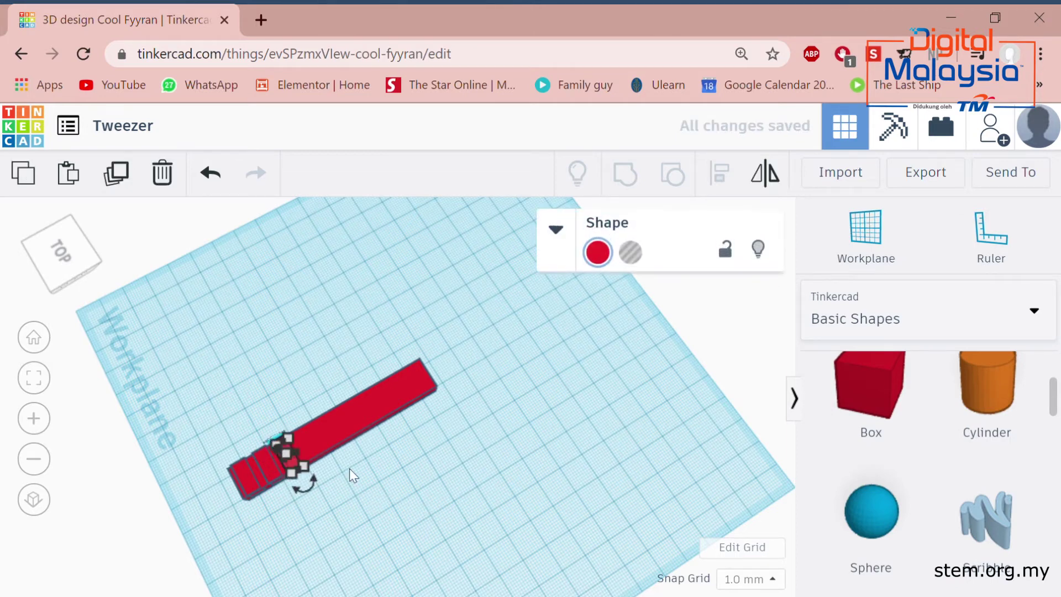
click(416, 481)
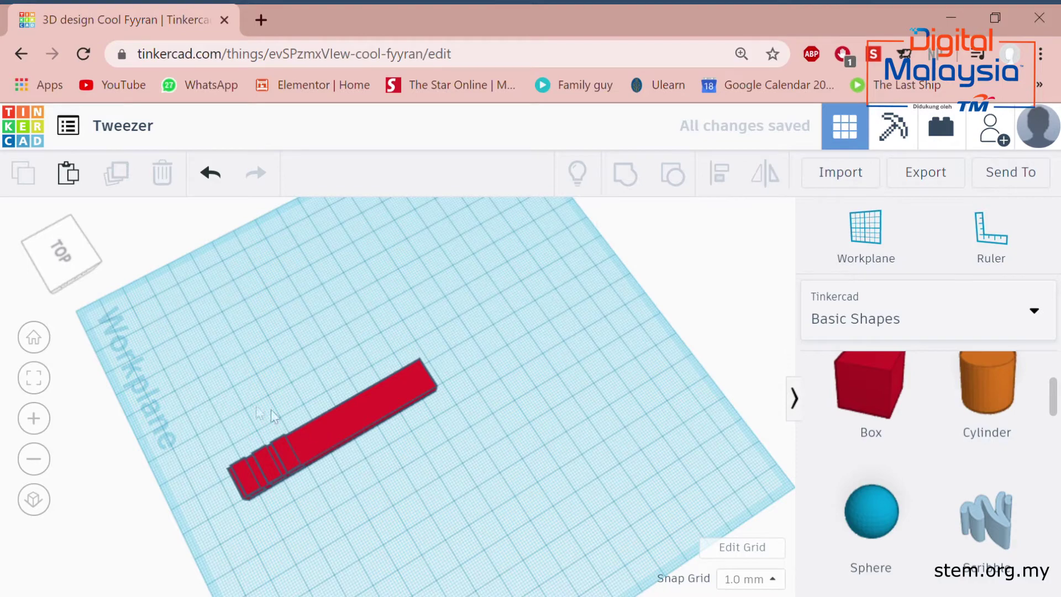
right_drag(213, 431, 594, 405)
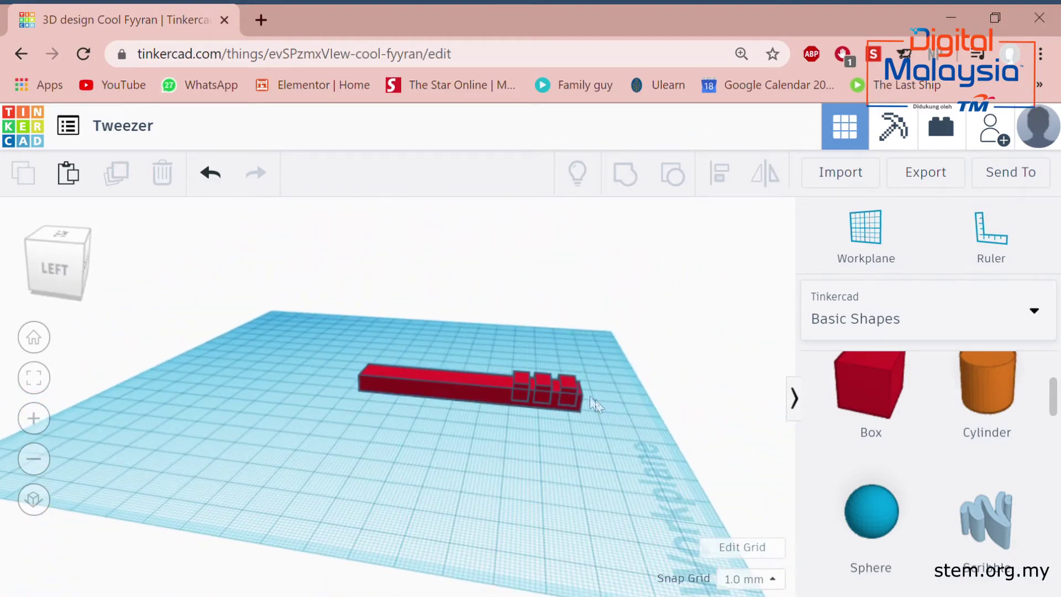
click(571, 390)
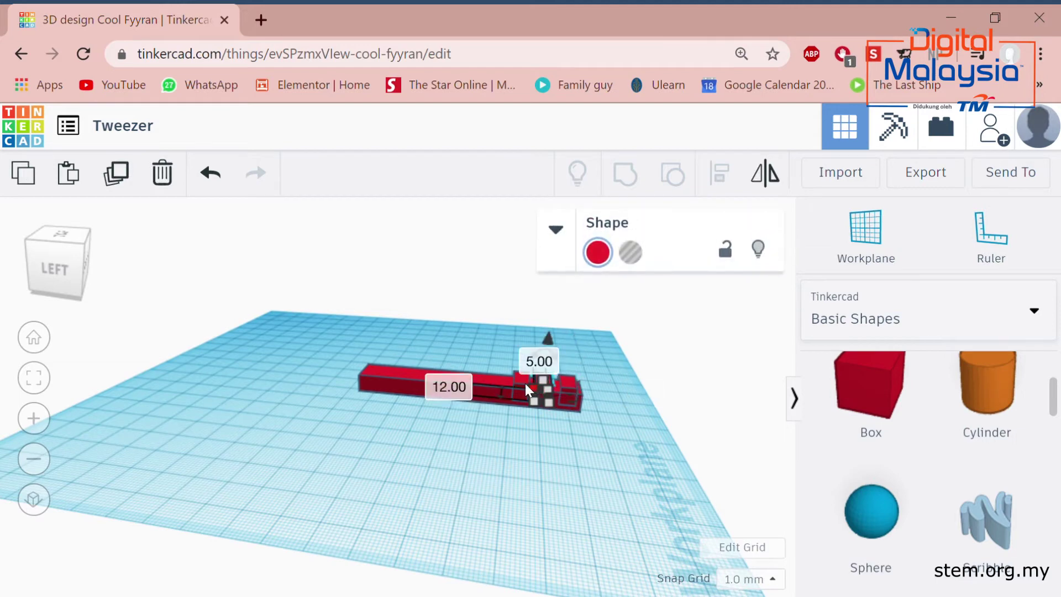
click(389, 380)
click(583, 501)
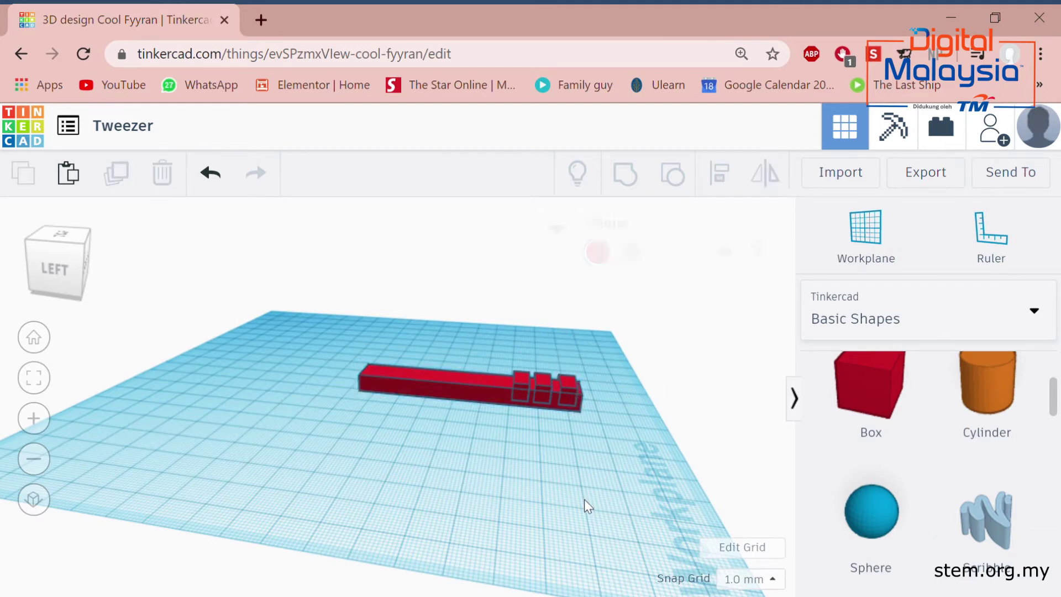
drag(481, 356, 603, 438)
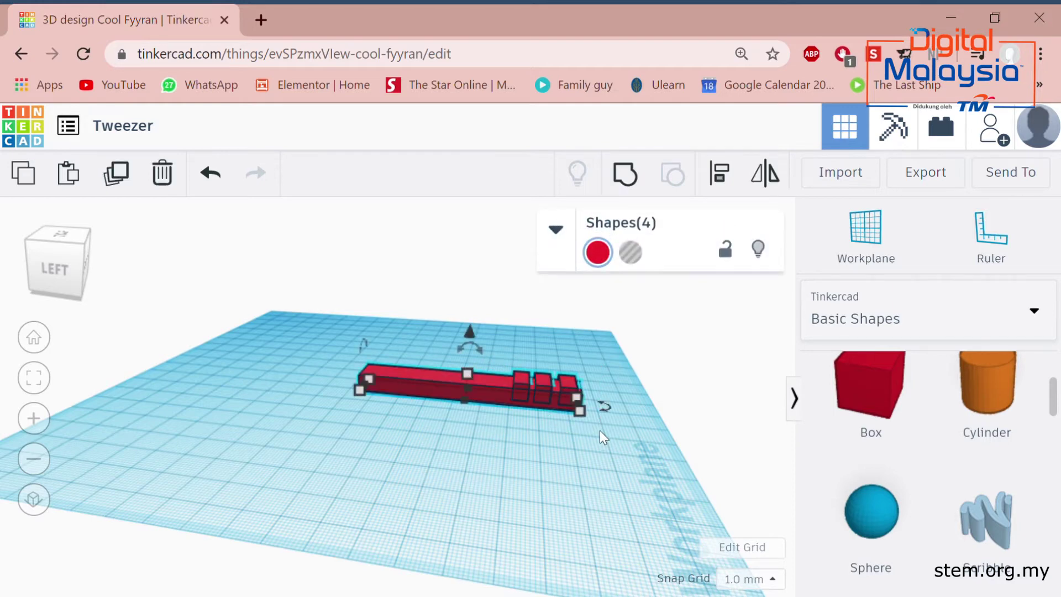
click(511, 339)
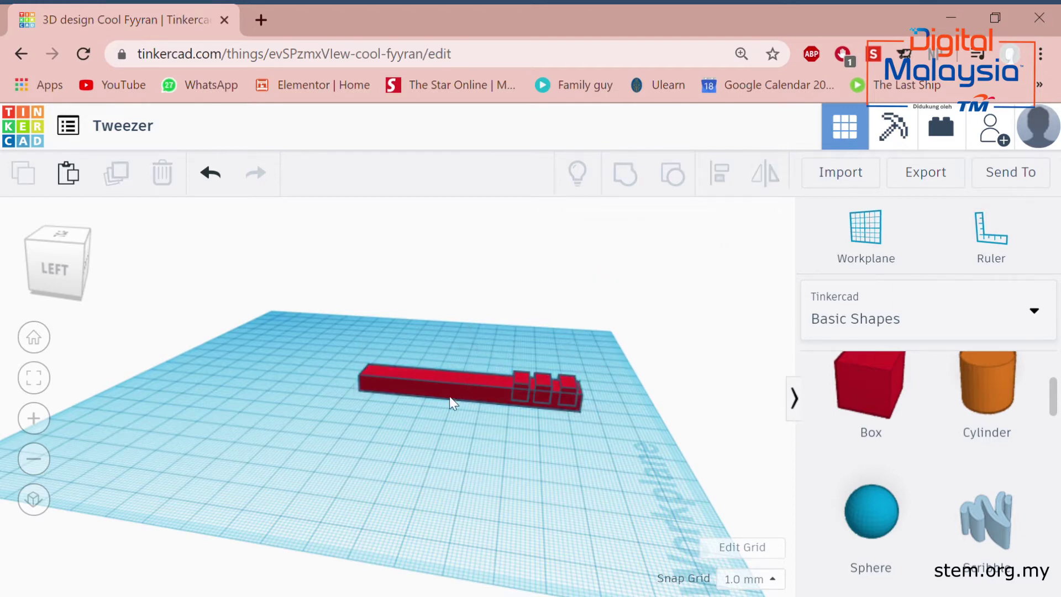
- Try moving the bar on its own away from the grip blocks, and undo the move
drag(454, 381, 350, 424)
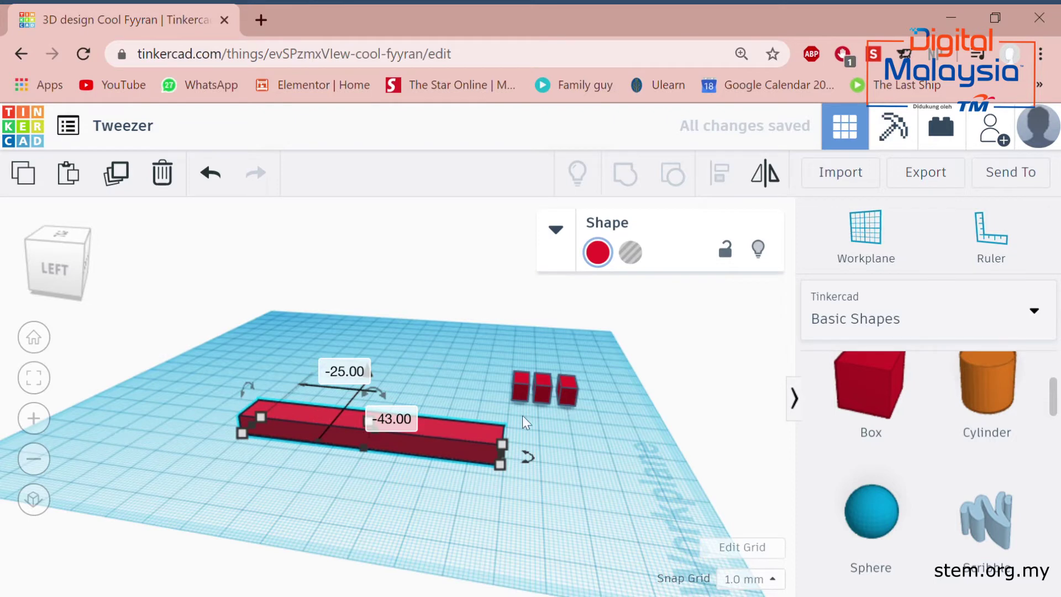
key(ctrl+z)
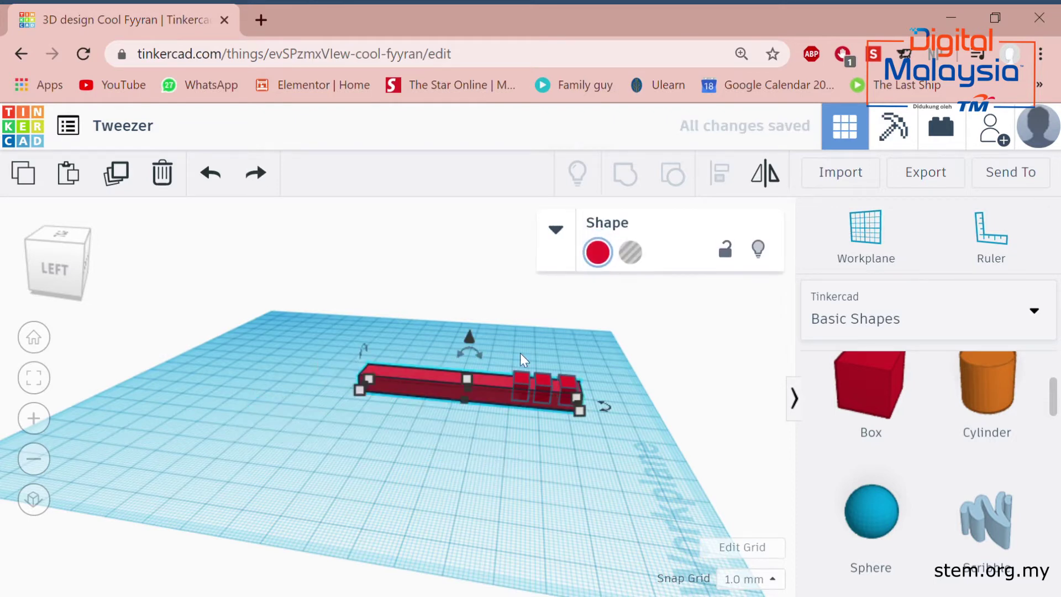
click(514, 338)
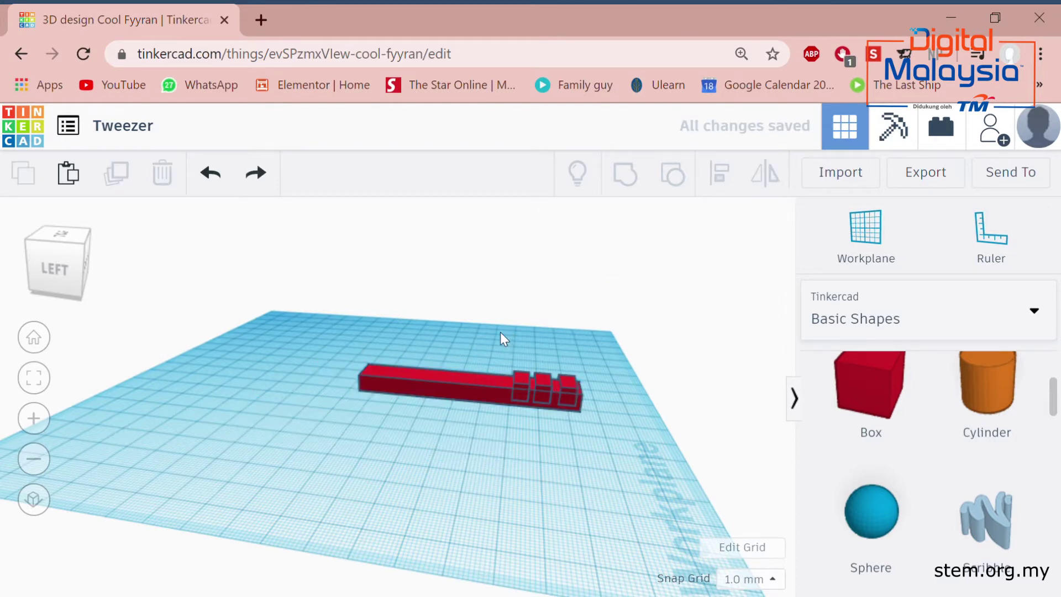
- Group the bar and its three grip blocks into one solid shape
drag(503, 339, 608, 485)
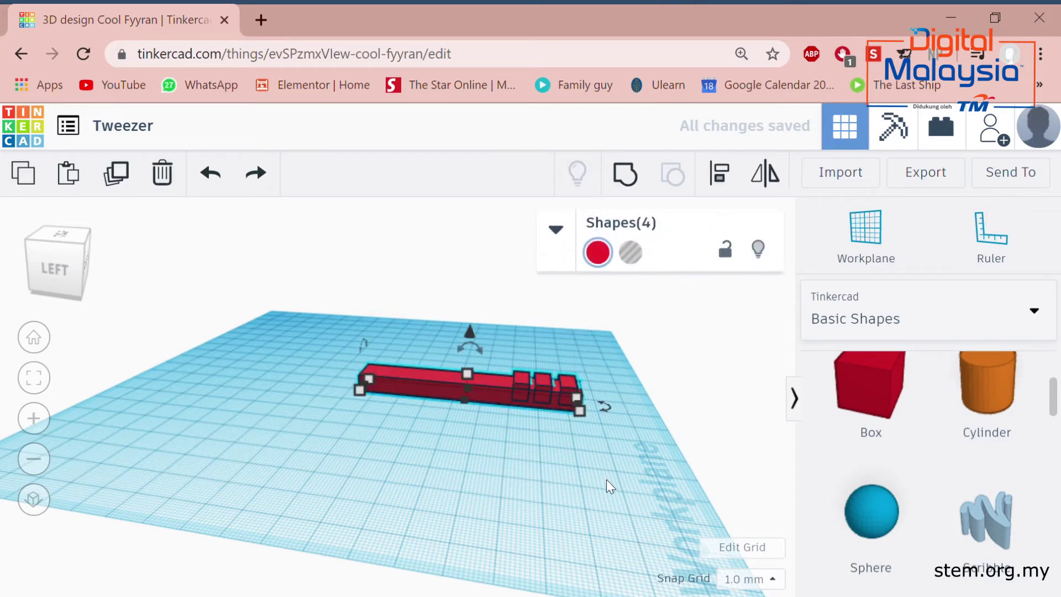
click(504, 354)
drag(523, 327, 600, 472)
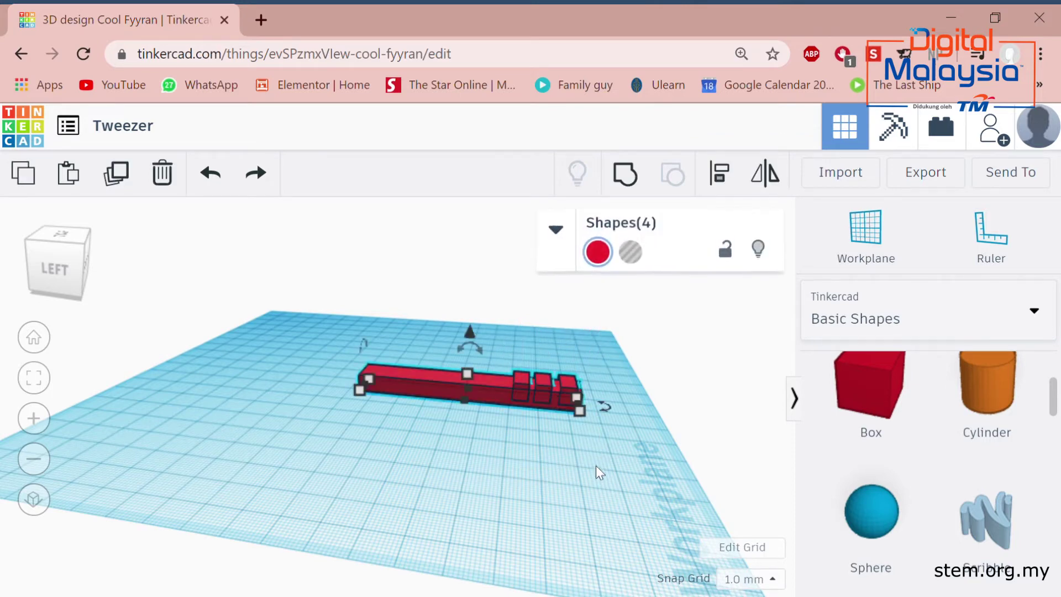
click(627, 175)
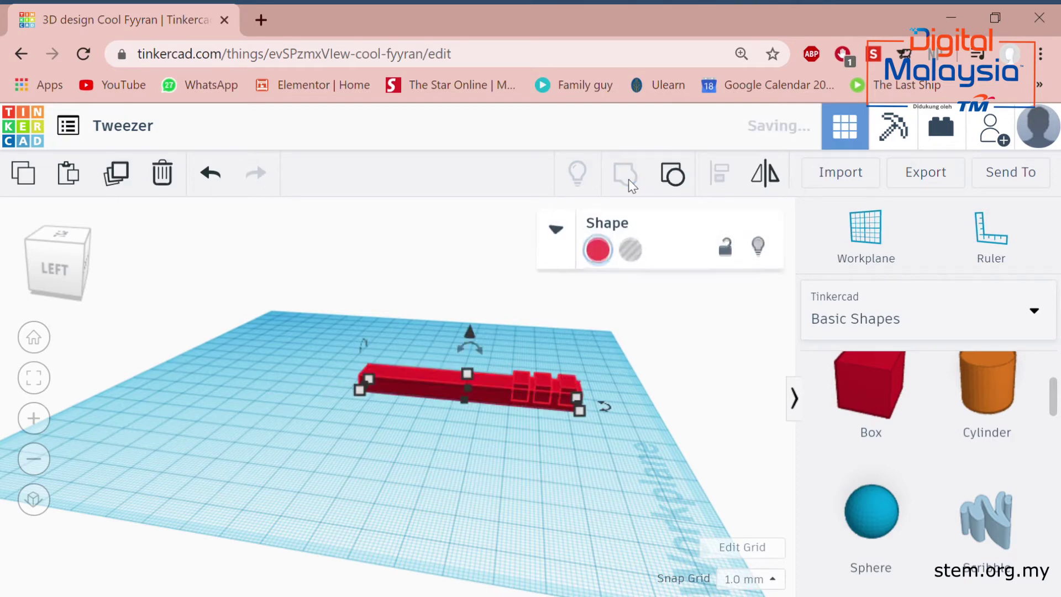
click(554, 483)
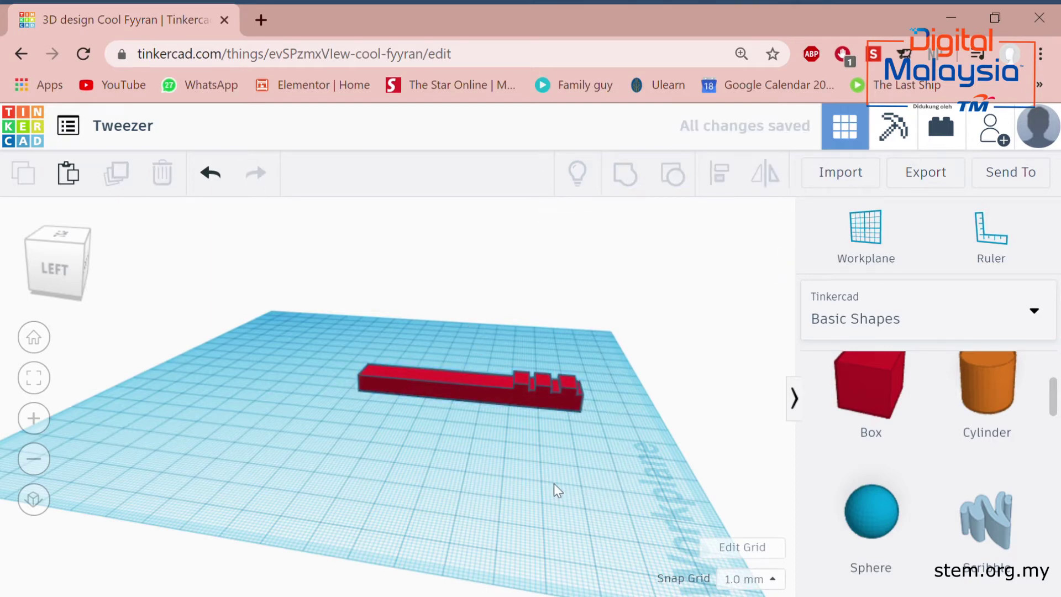
- Shift the grouped arm slightly across the workplane and undo the last shift
click(546, 395)
drag(537, 391, 516, 402)
drag(446, 408, 447, 394)
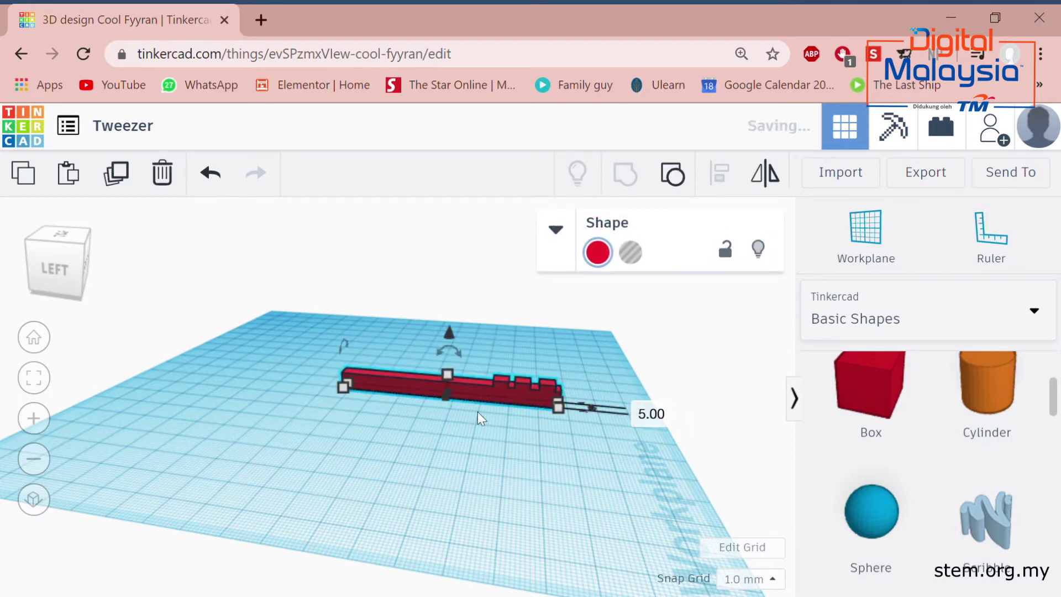
key(ctrl+z)
click(562, 455)
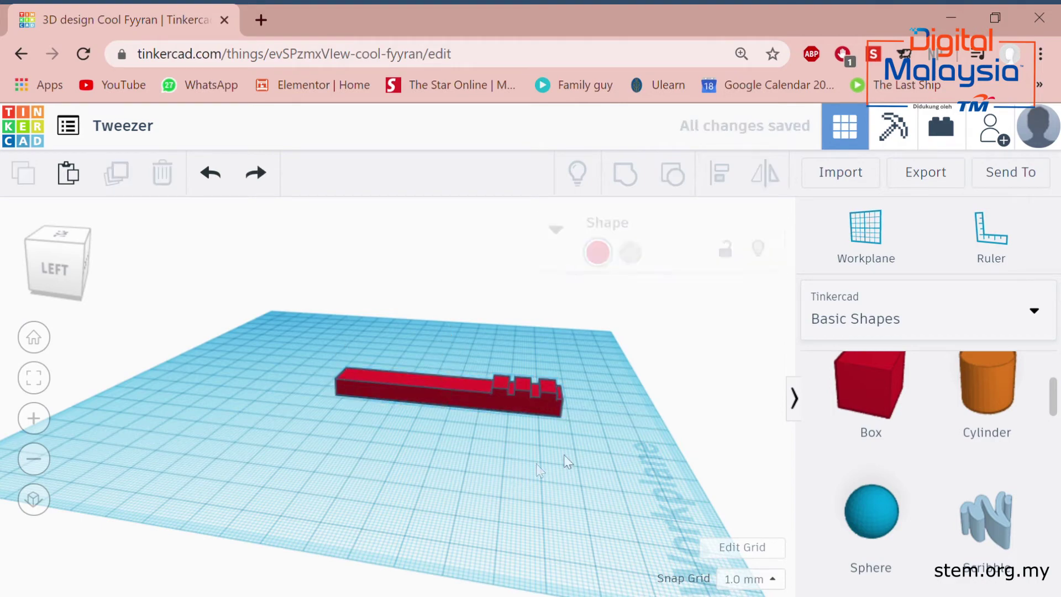
- Move the grouped arm farther across the workplane and place a solid box in the free space beside it
right_drag(618, 456, 339, 460)
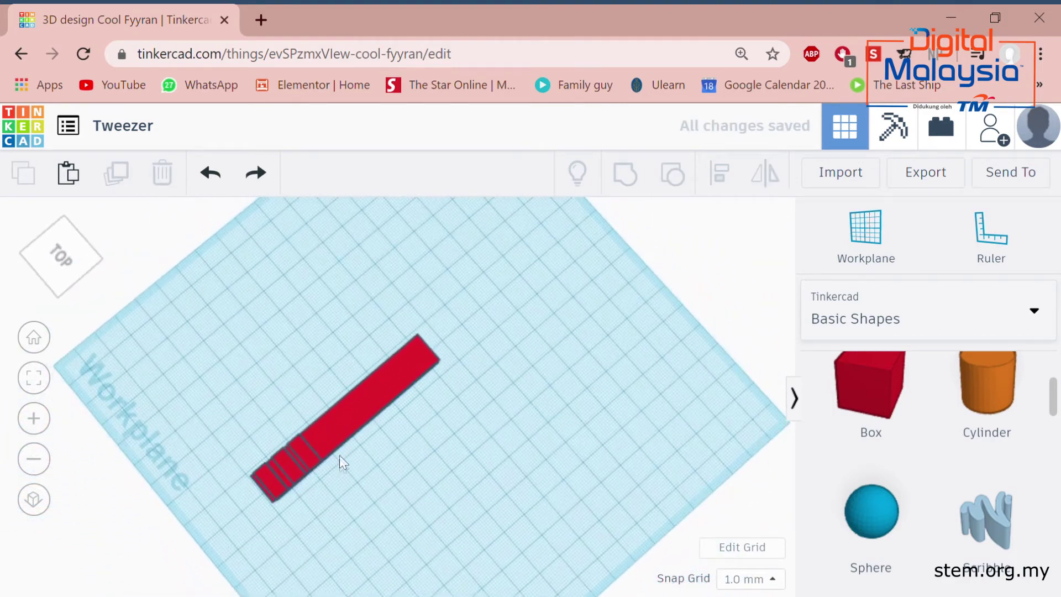
drag(348, 414, 393, 370)
click(440, 492)
drag(882, 399, 558, 433)
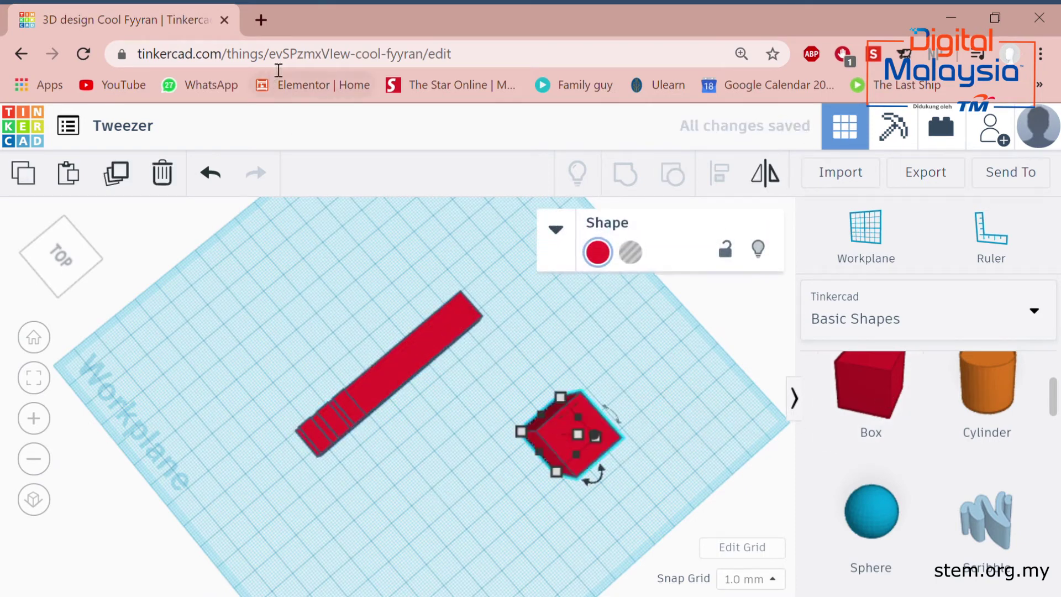
- Search Google for "tweezer" in a new tab, view a pointed tweezer photo as reference, and return to the Tinkercad design
click(264, 19)
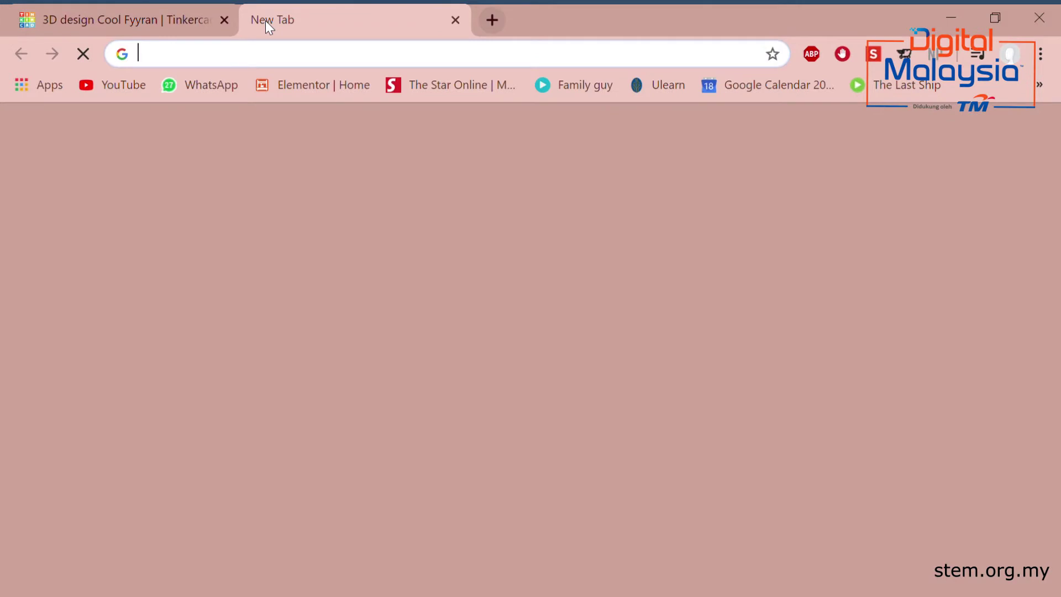
text(tweezer)
key(Return)
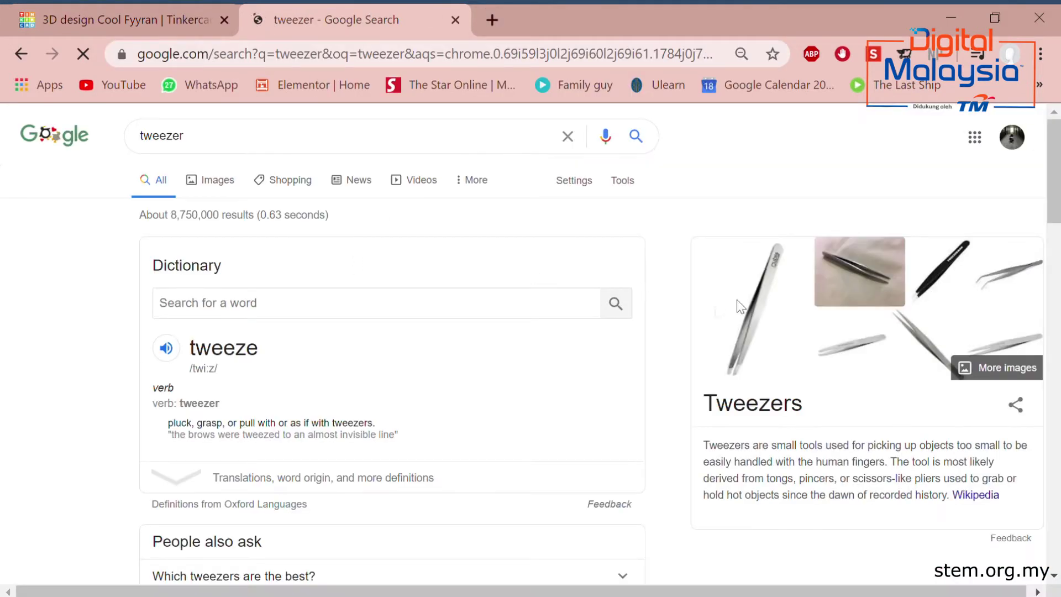
click(737, 377)
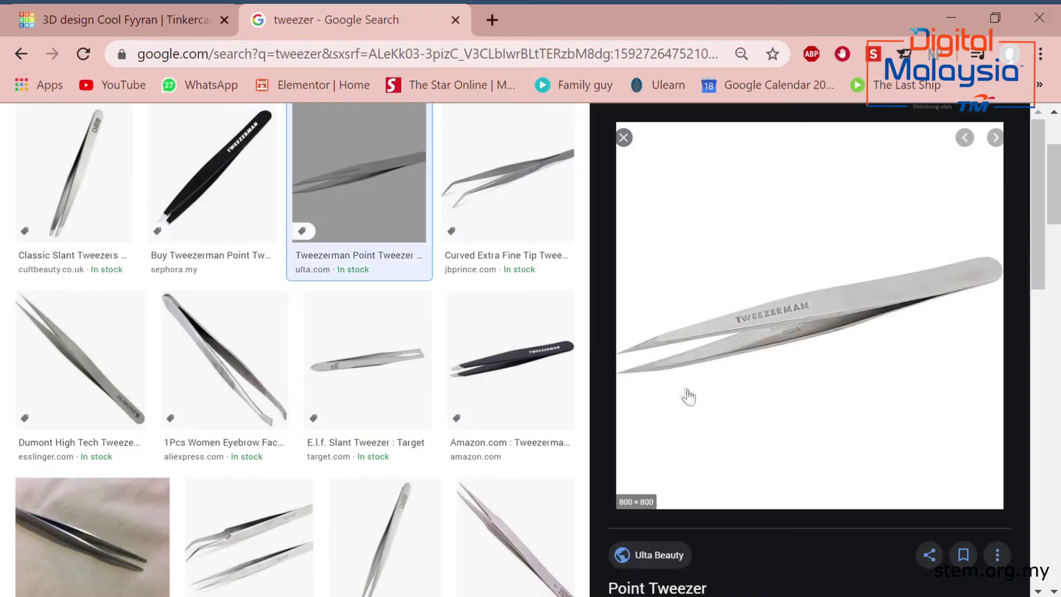
click(128, 20)
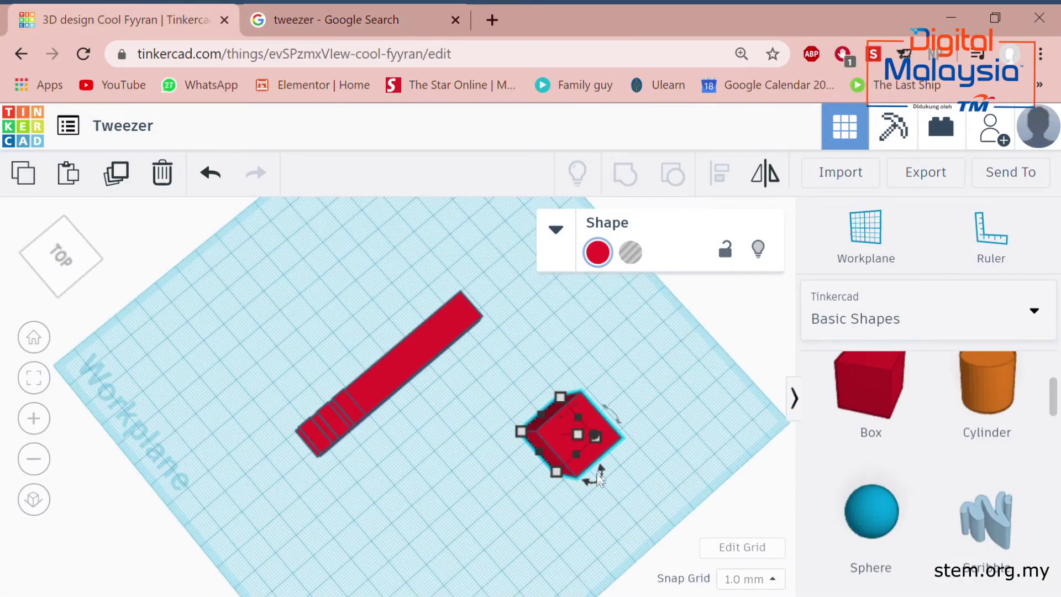
- Set the new box's height to 6 mm
click(633, 436)
click(577, 440)
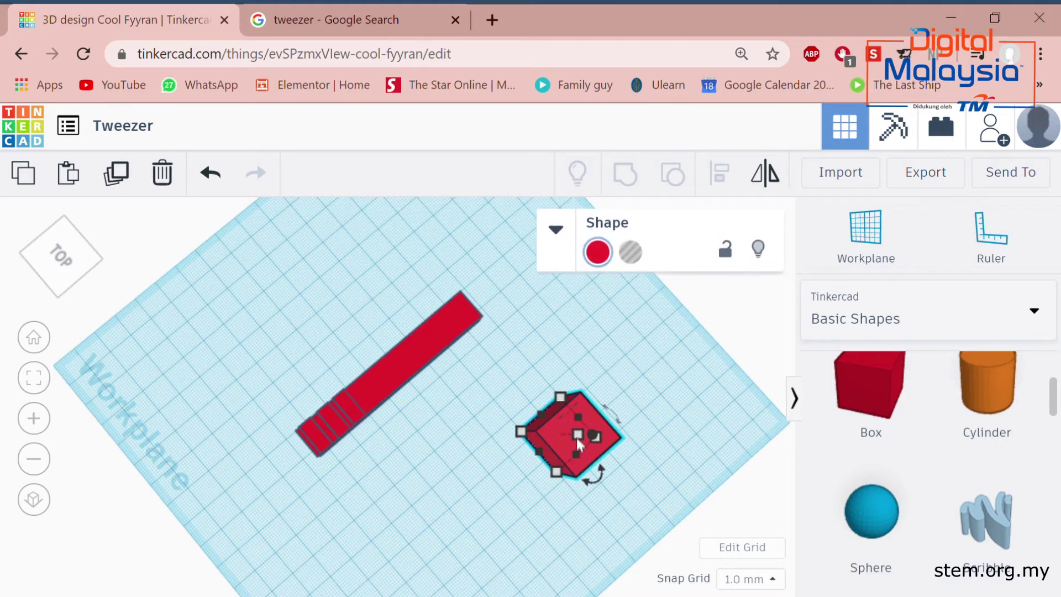
click(669, 435)
text(6)
key(Return)
click(654, 449)
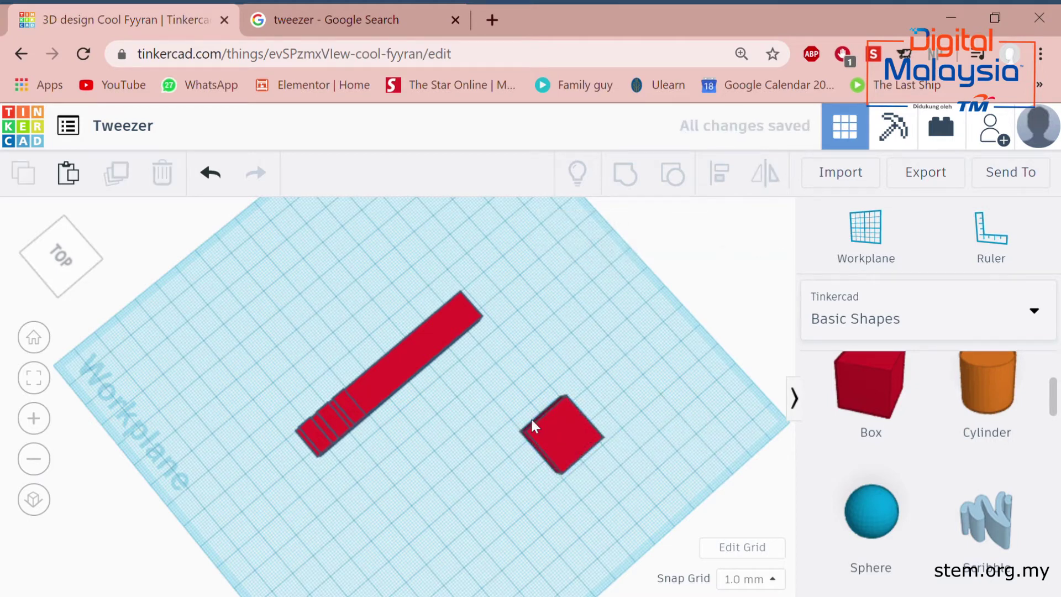
- Move the flat box beside the arm's grip end and reshape it to about 29 mm long and 10 mm wide
click(526, 434)
drag(526, 433, 512, 405)
drag(510, 402, 240, 394)
click(589, 403)
mouse_move(281, 424)
mouse_down()
mouse_move(285, 404)
mouse_move(270, 426)
mouse_up()
- Set the flat box's width to 12 mm and move it 13 mm and 6 mm farther from the arm's grip end
click(314, 487)
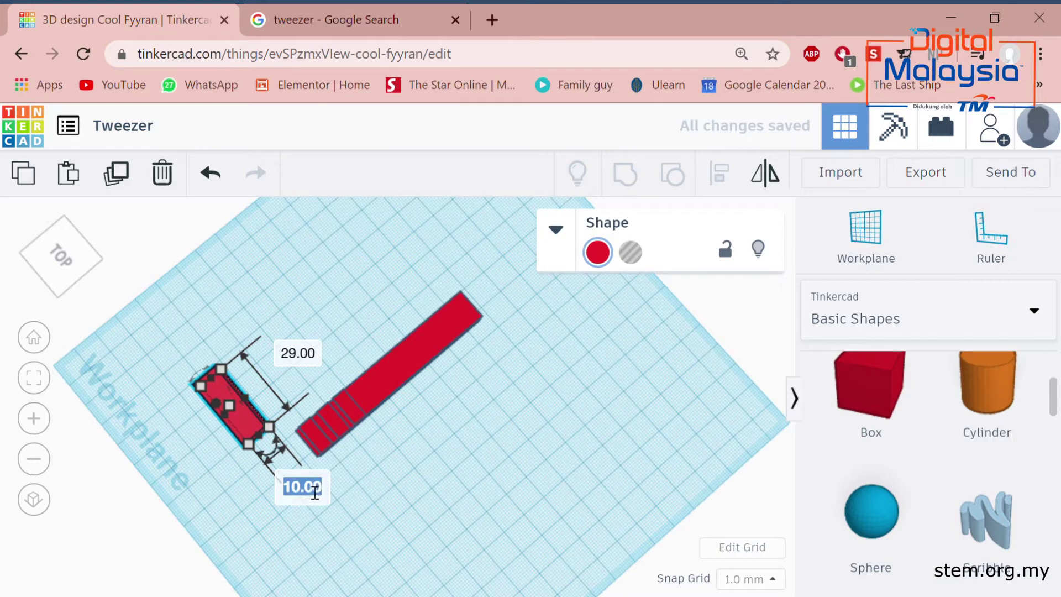
text(12)
key(Return)
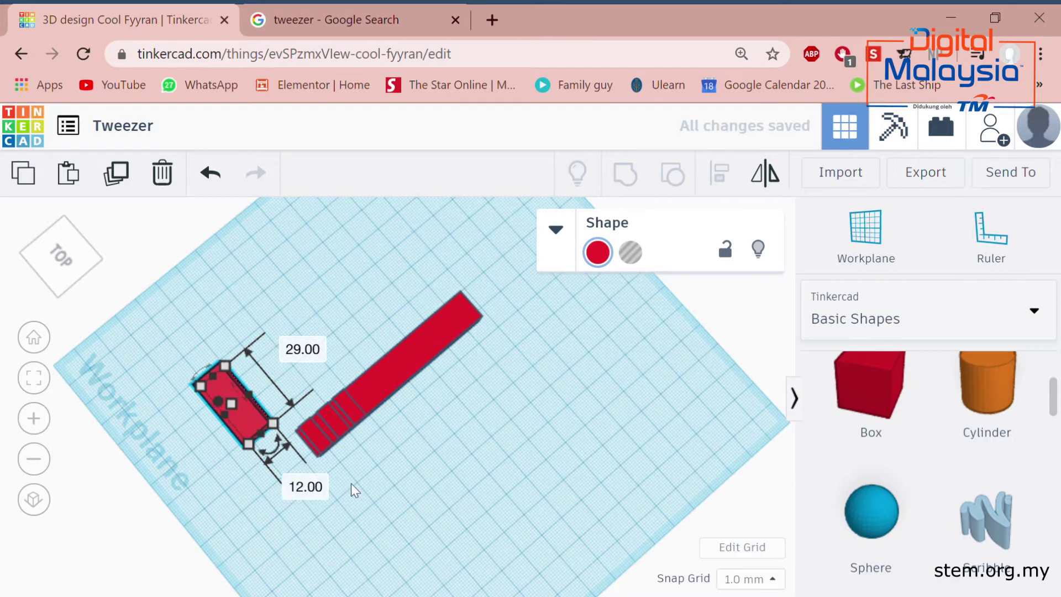
click(351, 483)
click(237, 406)
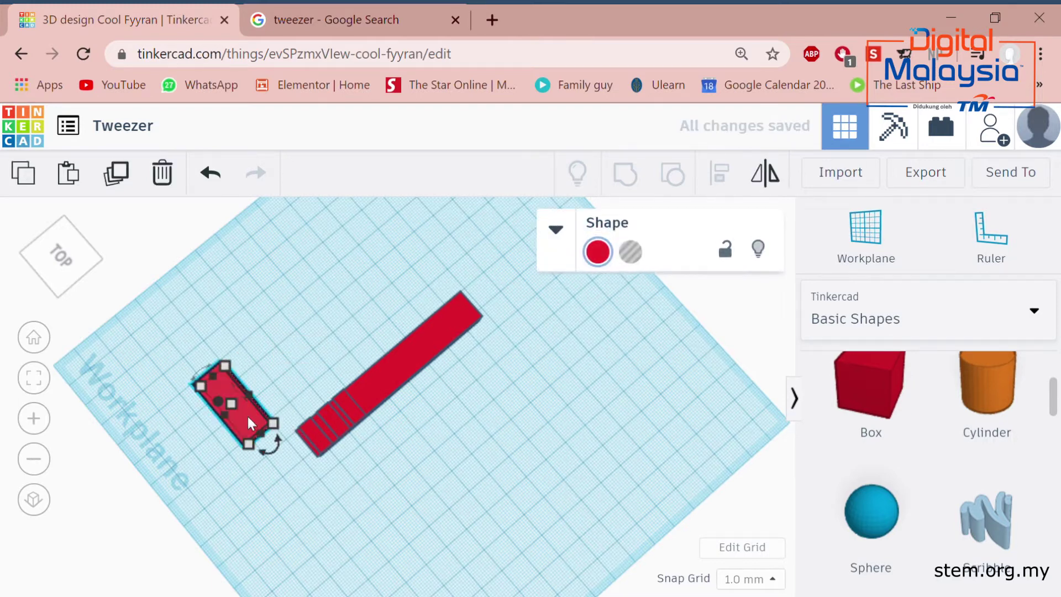
drag(257, 418, 211, 395)
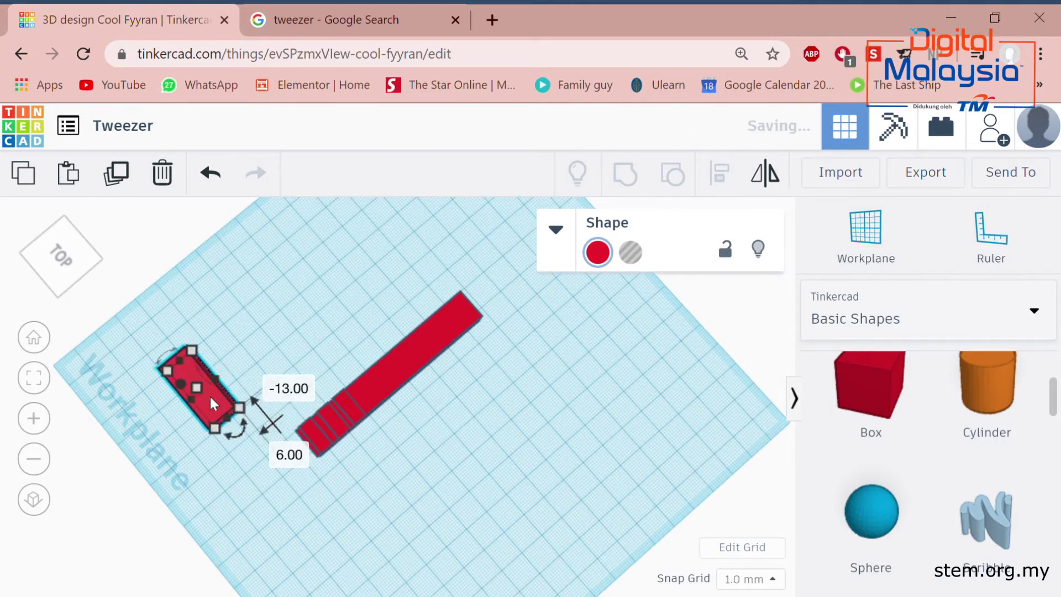
click(403, 499)
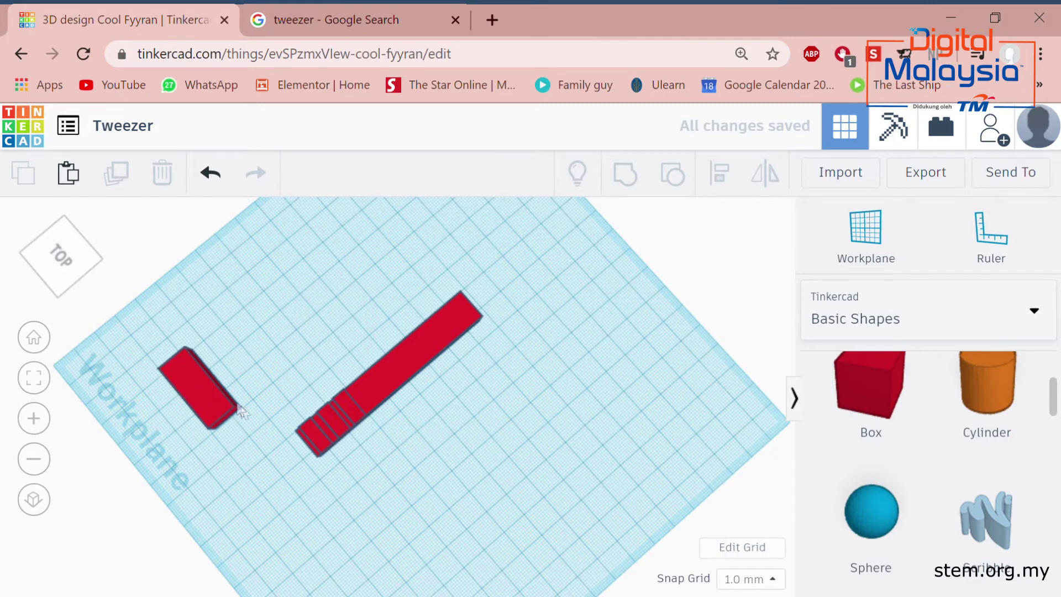
- Place a hole box on the open area of the workplane, on the far side of the arm from the flat box
scroll(884, 498, up, 2)
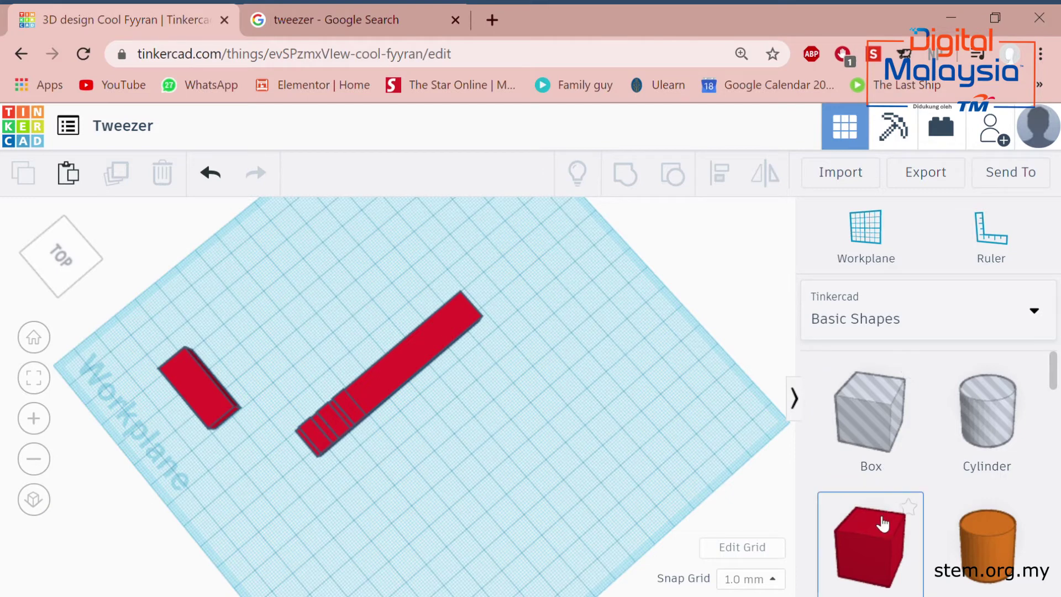
drag(859, 422, 587, 419)
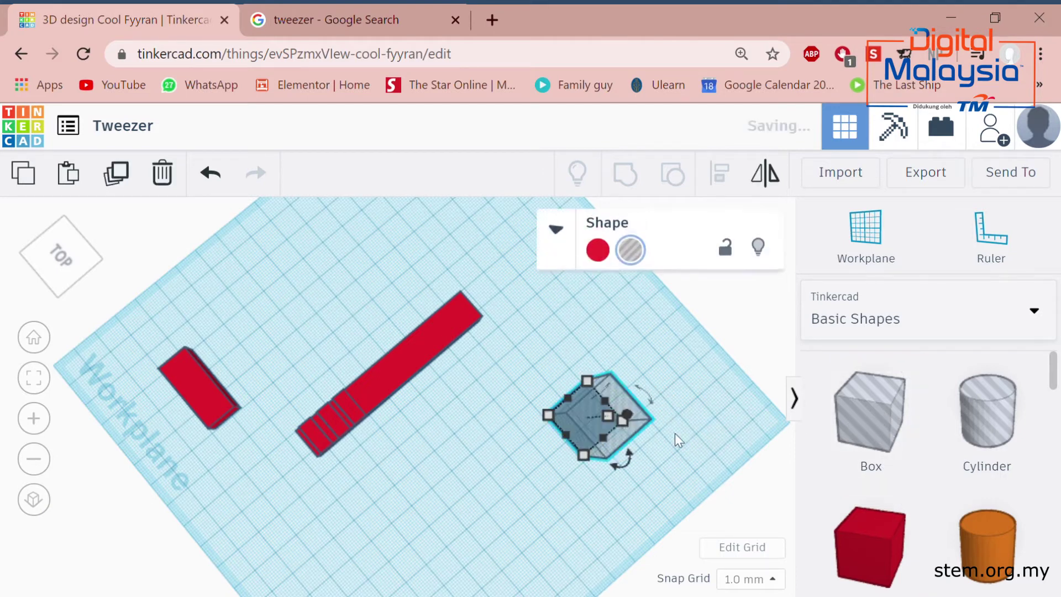
- Place a second solid box, turn it into a hole, and delete it
drag(860, 542, 508, 474)
click(631, 251)
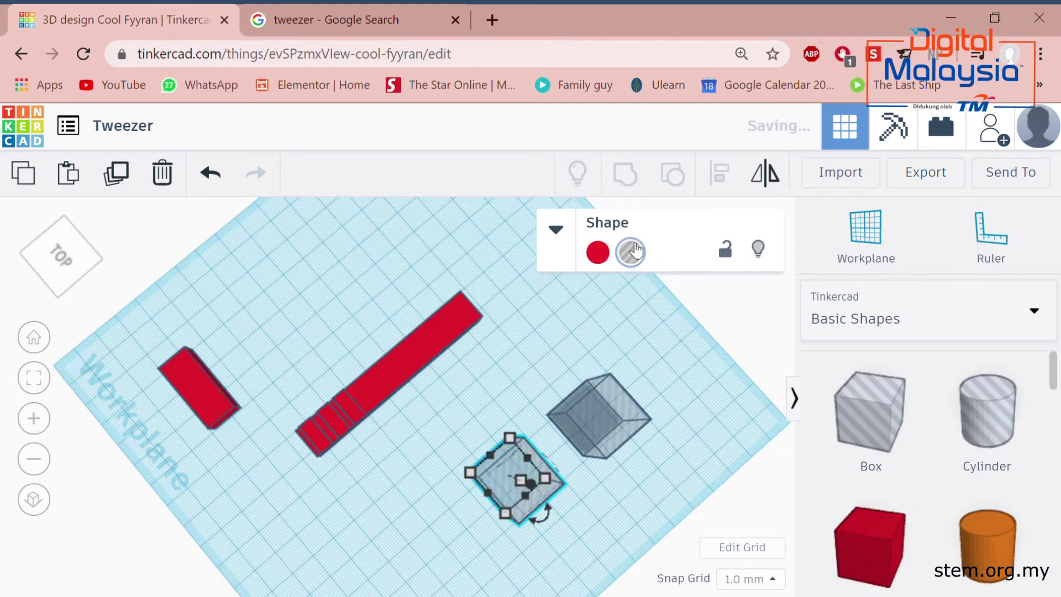
click(562, 347)
click(505, 492)
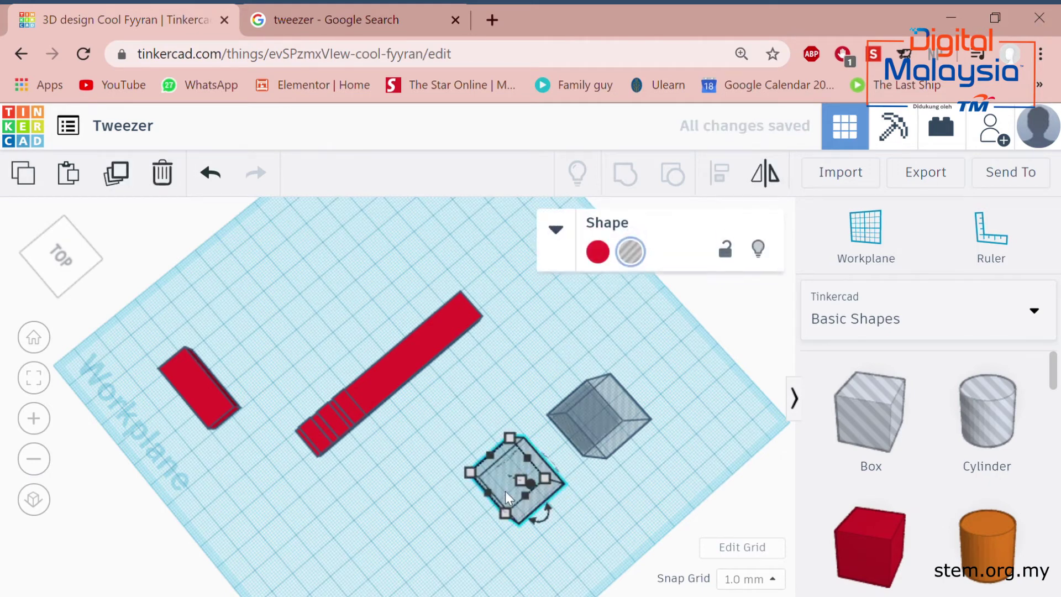
key(Delete)
- Move the hole box over the outer long side of the flat box and lengthen it to span that side
drag(602, 416, 145, 393)
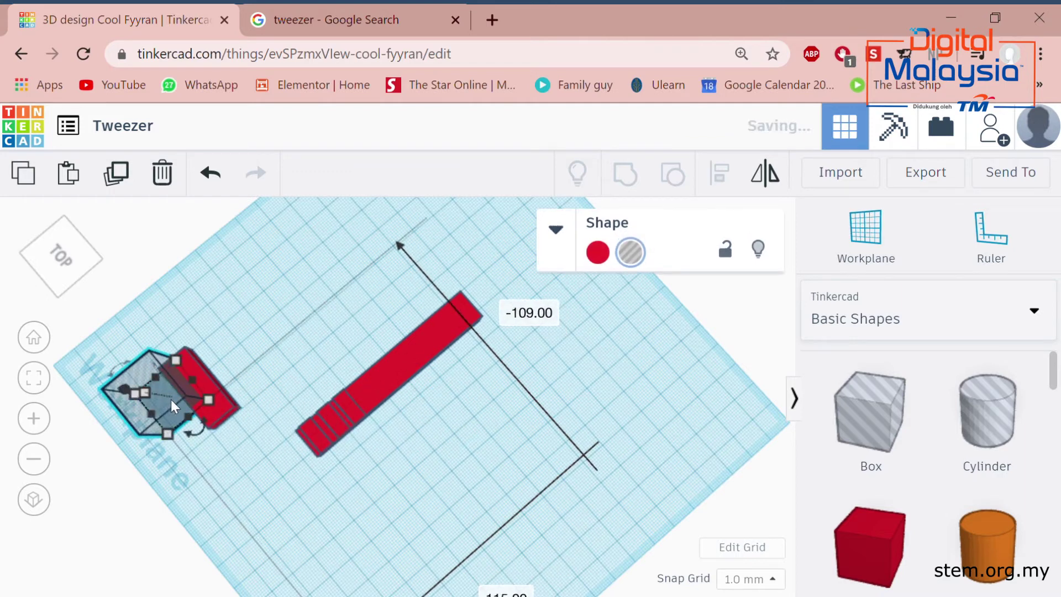
drag(182, 430, 194, 486)
right_drag(387, 509, 332, 492)
click(280, 476)
click(180, 468)
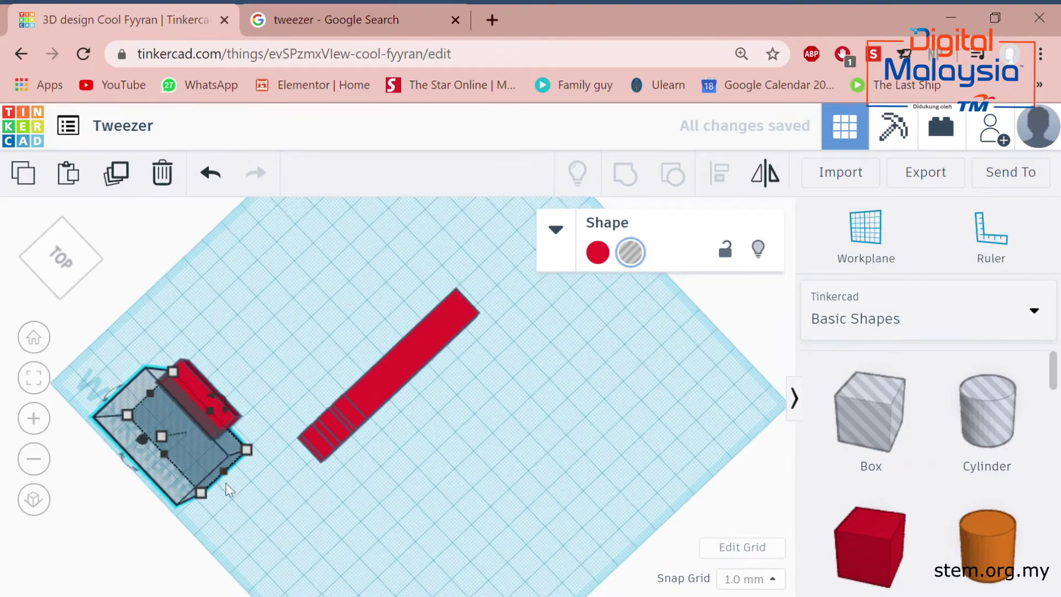
- Rotate the hole box so its long edge crosses the flat box at an angle
right_drag(243, 448, 401, 400)
drag(288, 455, 260, 461)
right_drag(260, 460, 411, 533)
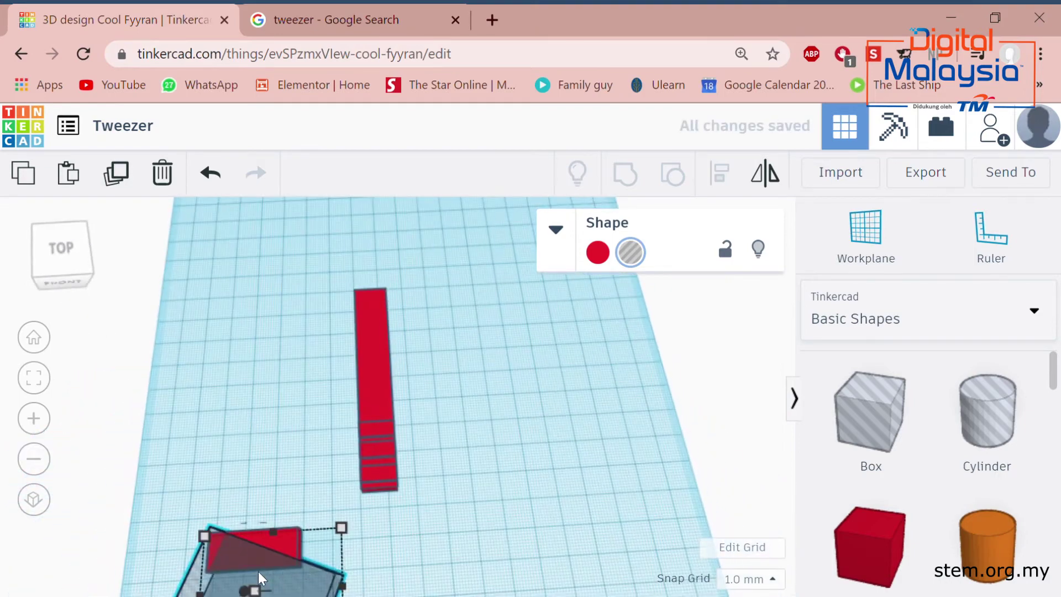
- Nudge the hole box until its slanted edge runs diagonally across the flat box, from near one corner to the opposite side
key(Left)
key(Left)
key(Left)
key(Left)
key(Left)
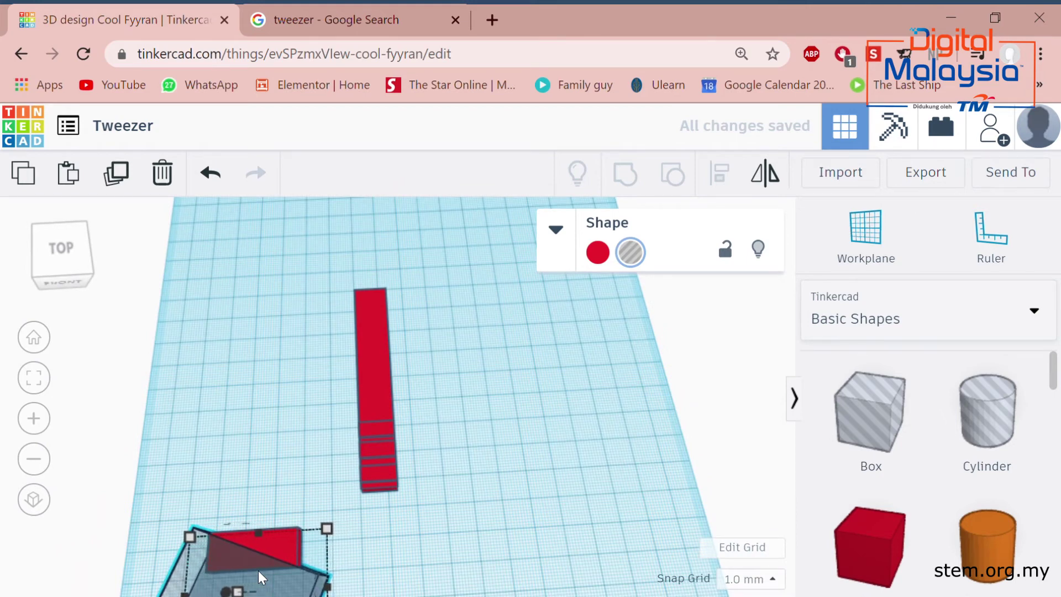
key(Left)
key(Left)
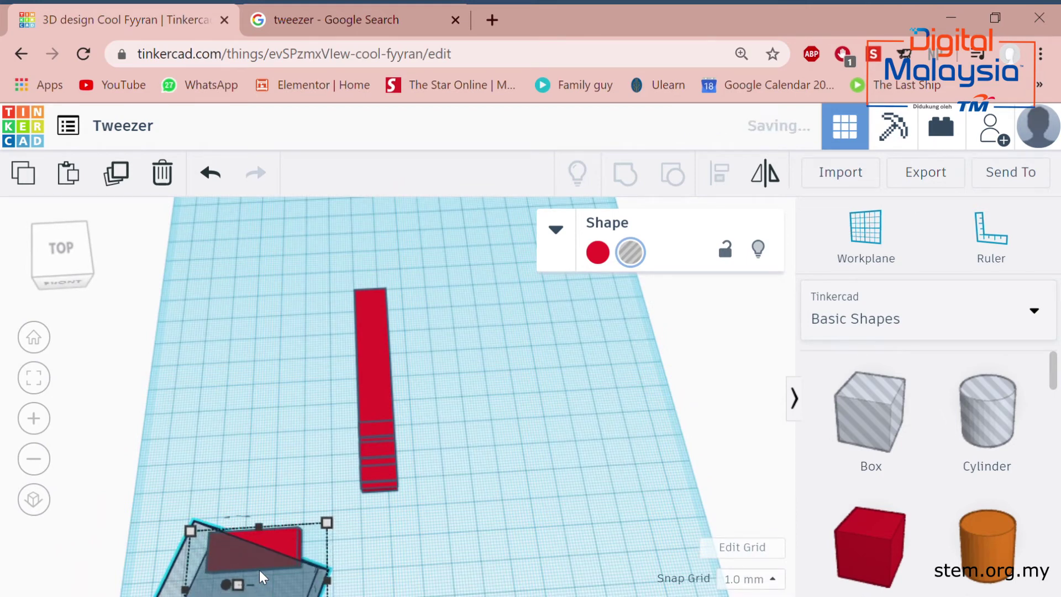
key(Up)
key(Up)
key(Left)
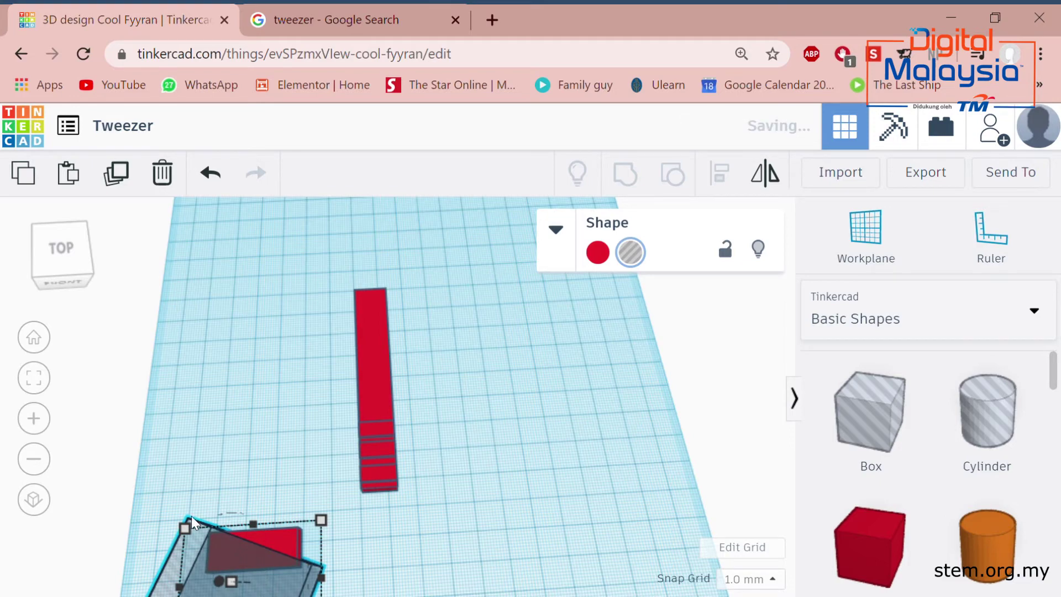
scroll(195, 523, up, 1)
scroll(194, 518, down, 2)
right_drag(195, 519, 304, 420)
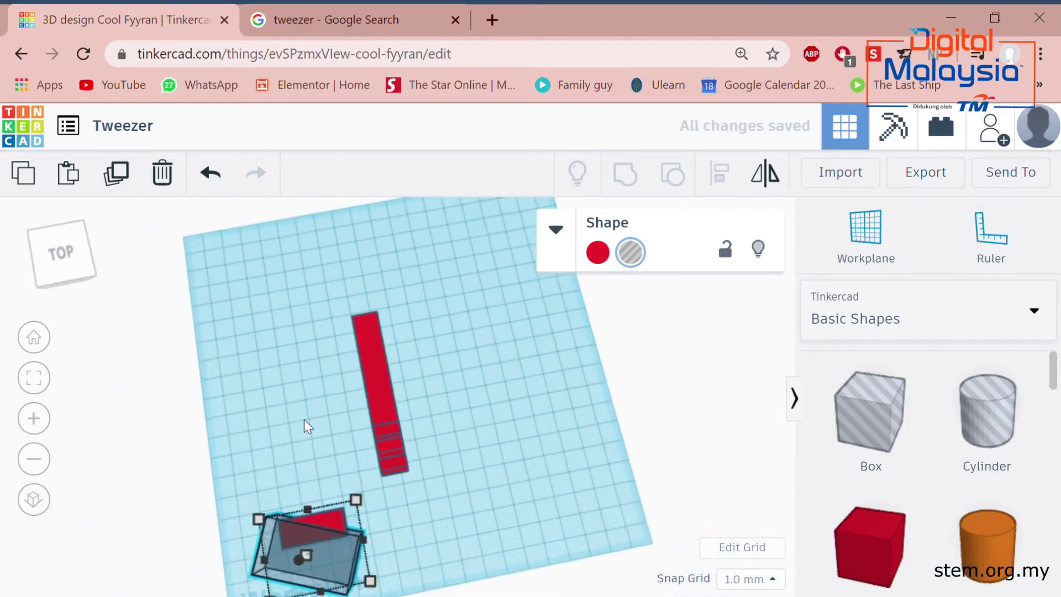
- Group the hole box with the flat box to cut the flat box into a pointed triangular tip
click(321, 472)
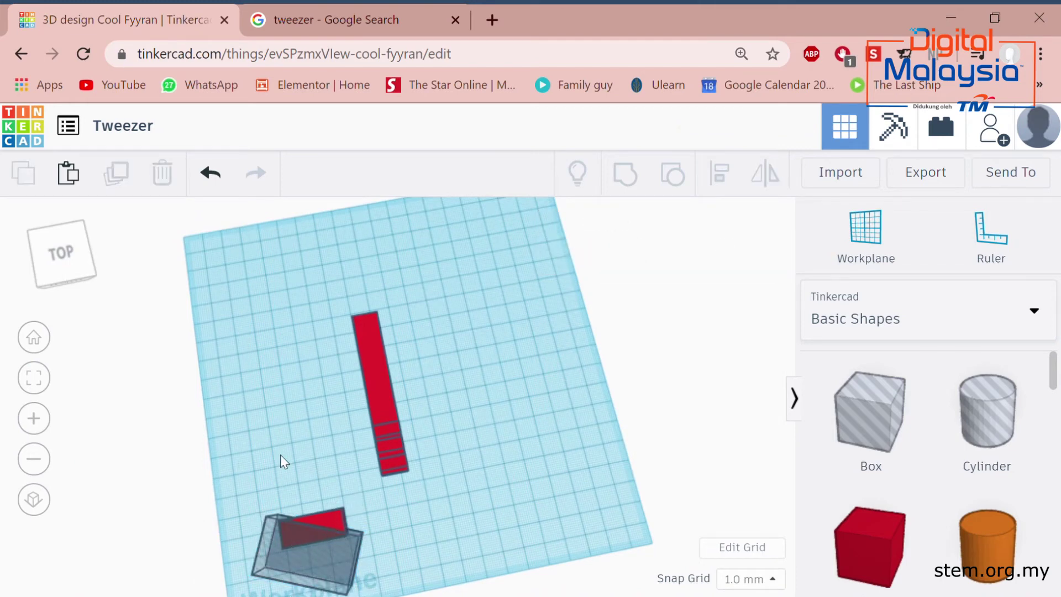
drag(280, 456, 347, 594)
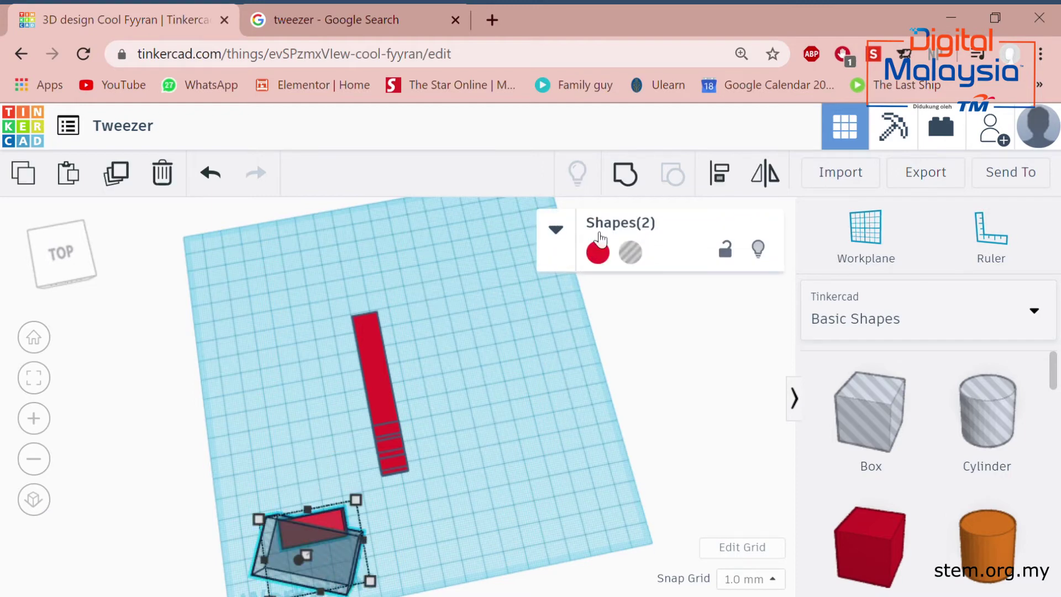
click(626, 177)
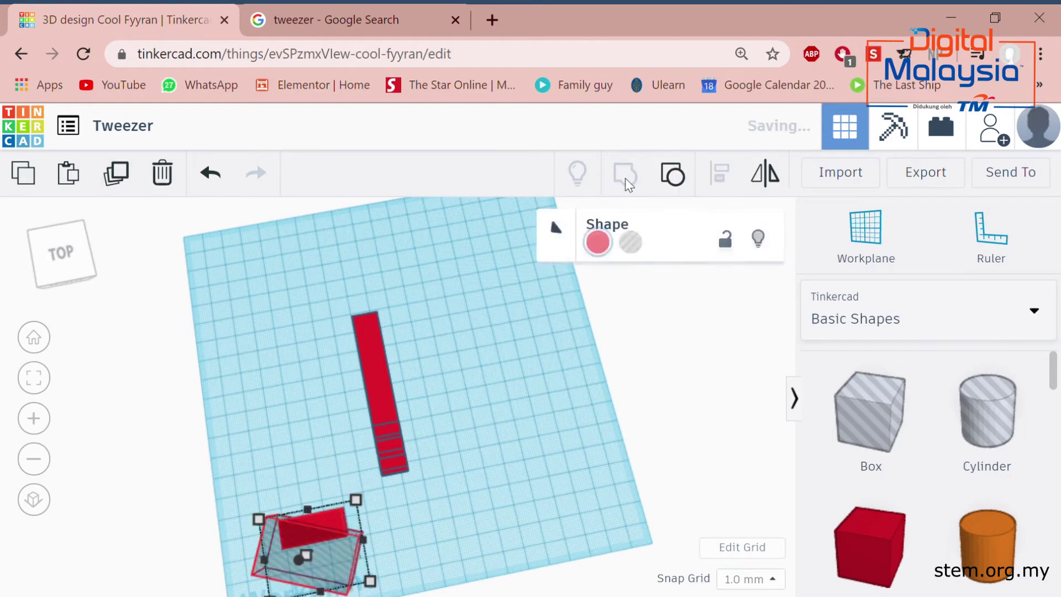
click(464, 423)
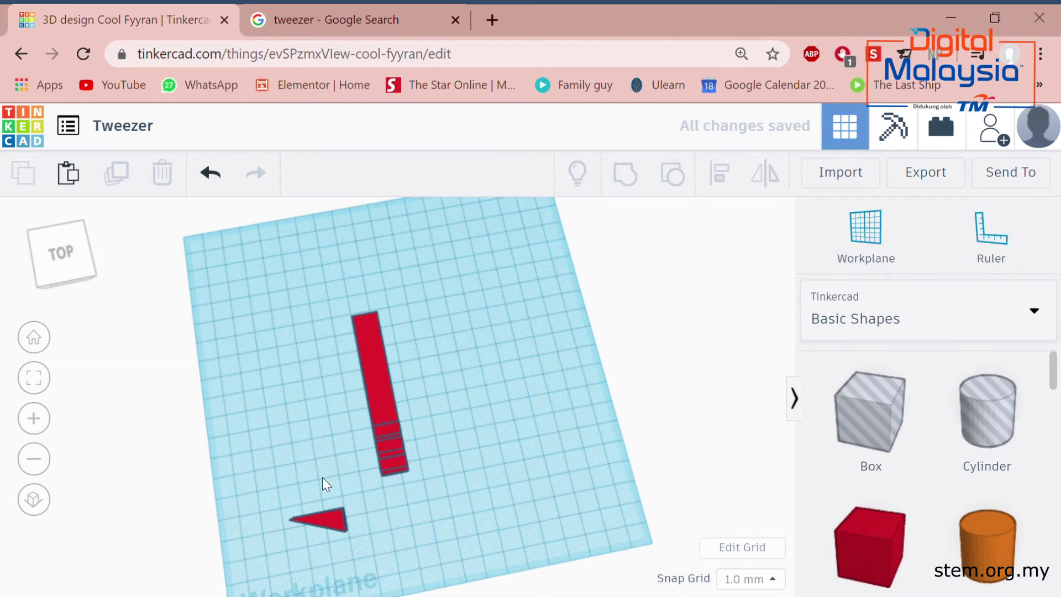
- Move the triangular tip to the grip end of the arm and rotate it so it tapers outward from that end
right_drag(467, 504, 284, 433)
drag(267, 396, 318, 434)
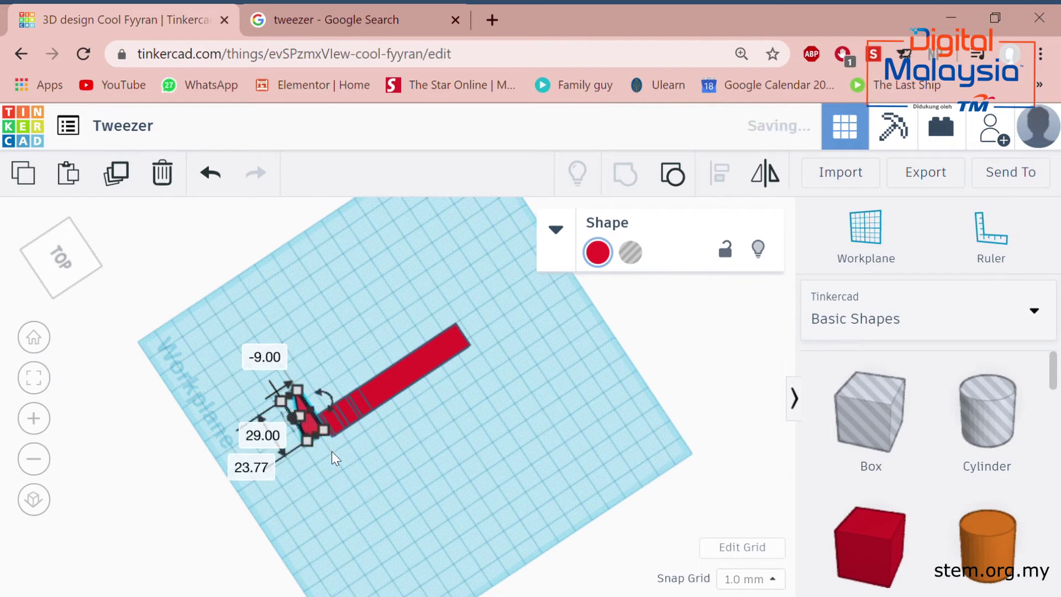
drag(323, 397, 306, 417)
click(296, 409)
click(308, 433)
click(338, 391)
click(352, 391)
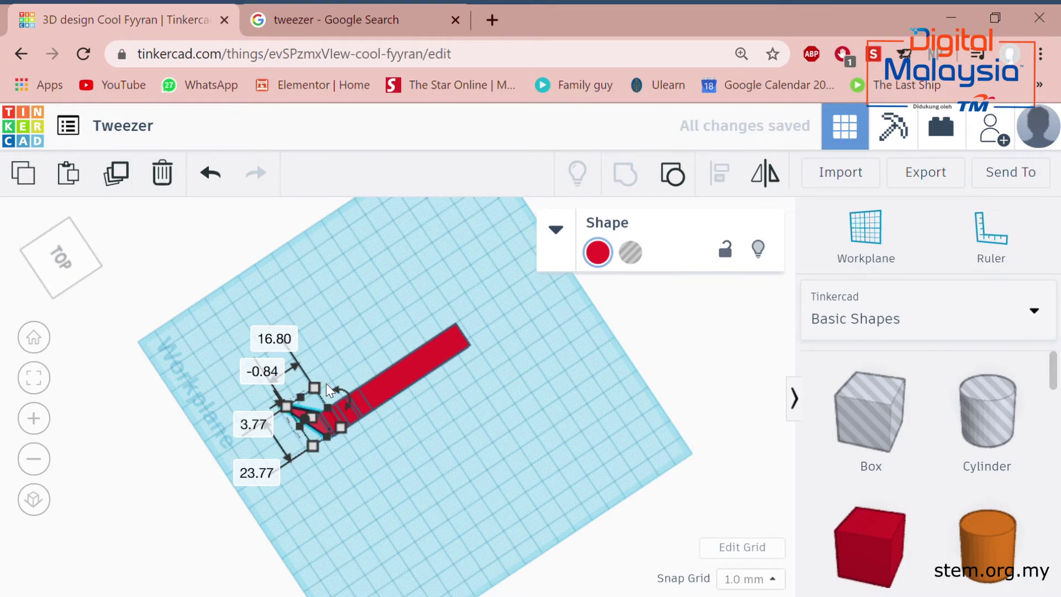
drag(326, 383, 330, 379)
click(449, 483)
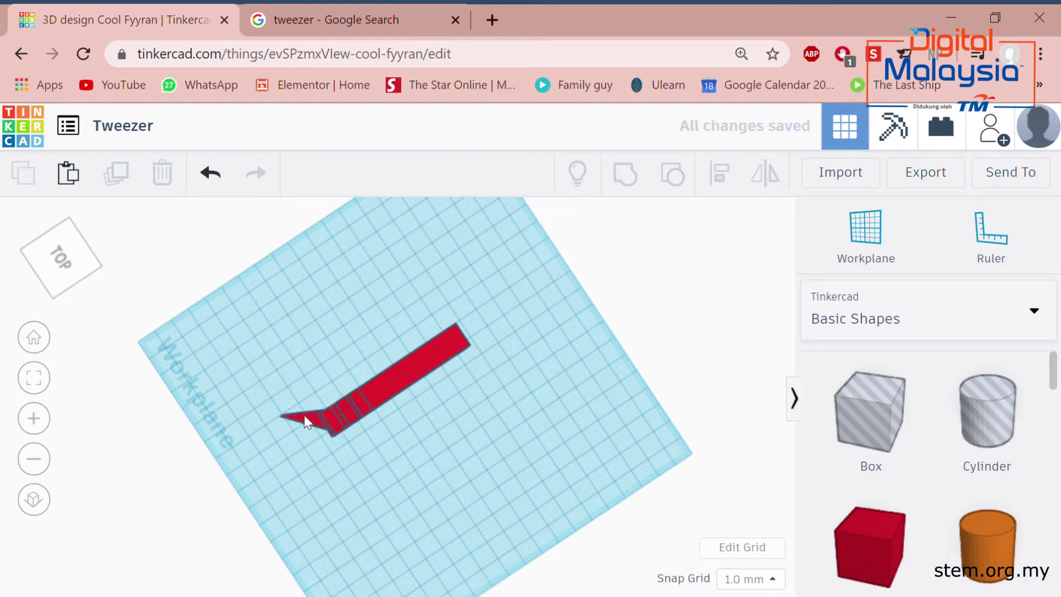
- Nudge the triangular tip so it sits flush against the arm's grip end
click(308, 421)
key(Left)
key(Up)
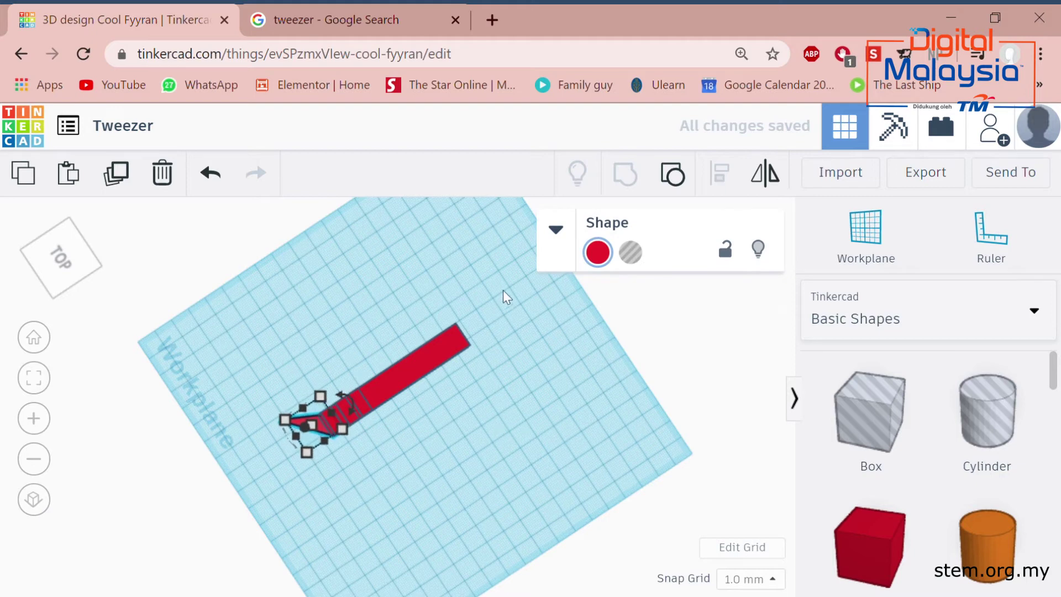
click(297, 326)
- Group the triangular tip and the grip arm into one shape
right_drag(342, 477, 699, 432)
right_drag(533, 416, 512, 476)
drag(451, 400, 453, 547)
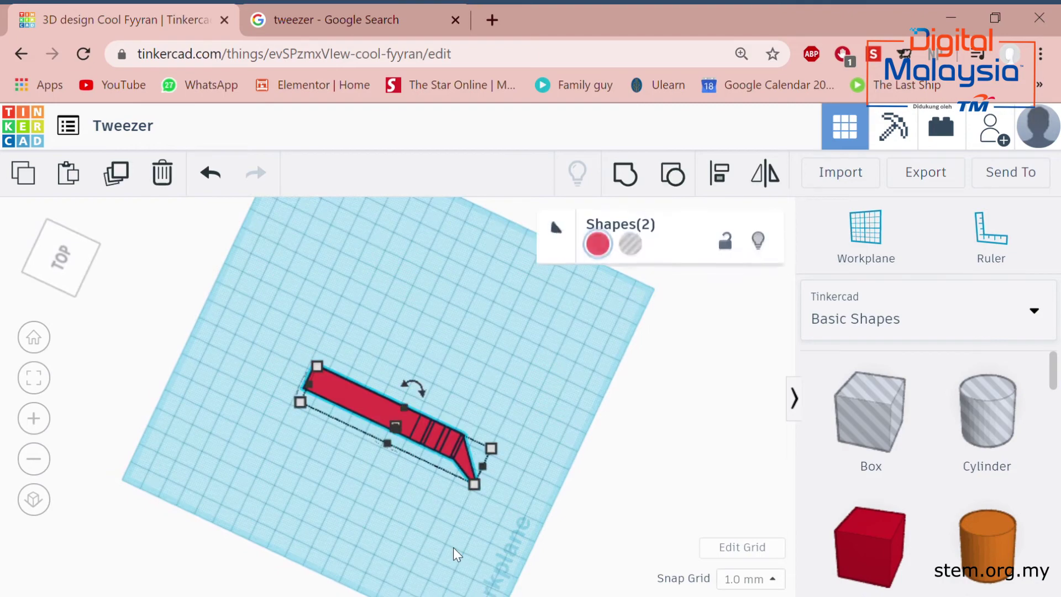
click(626, 180)
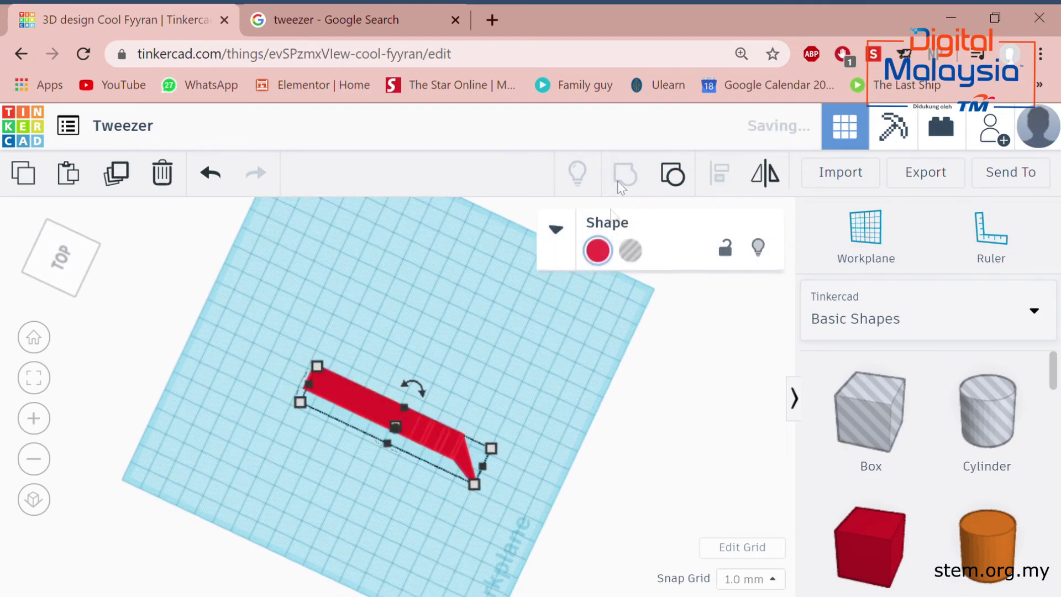
click(540, 325)
right_drag(482, 379, 413, 463)
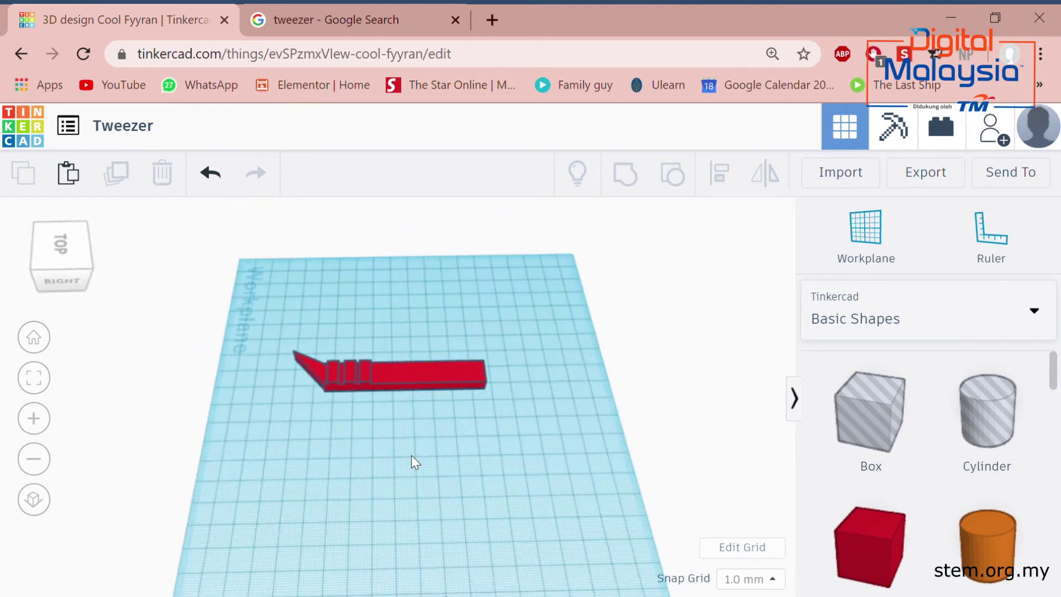
click(406, 383)
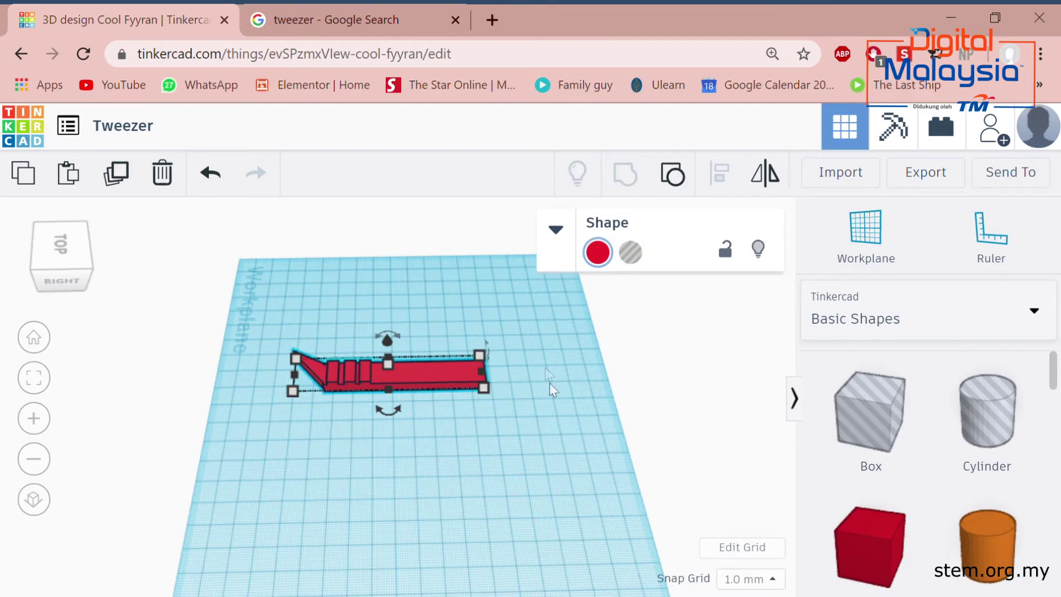
click(470, 427)
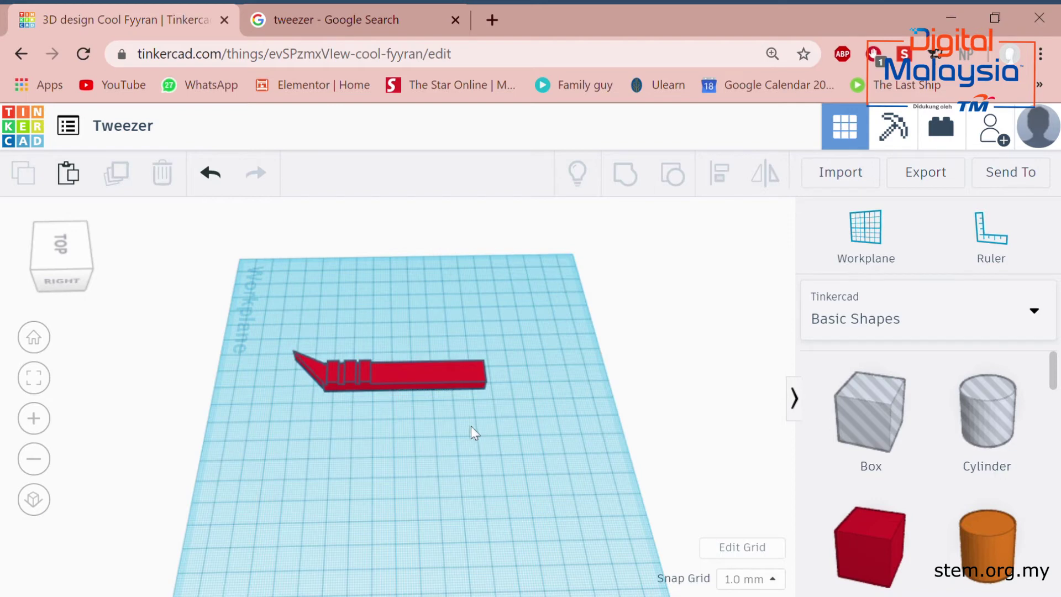
drag(870, 559, 507, 522)
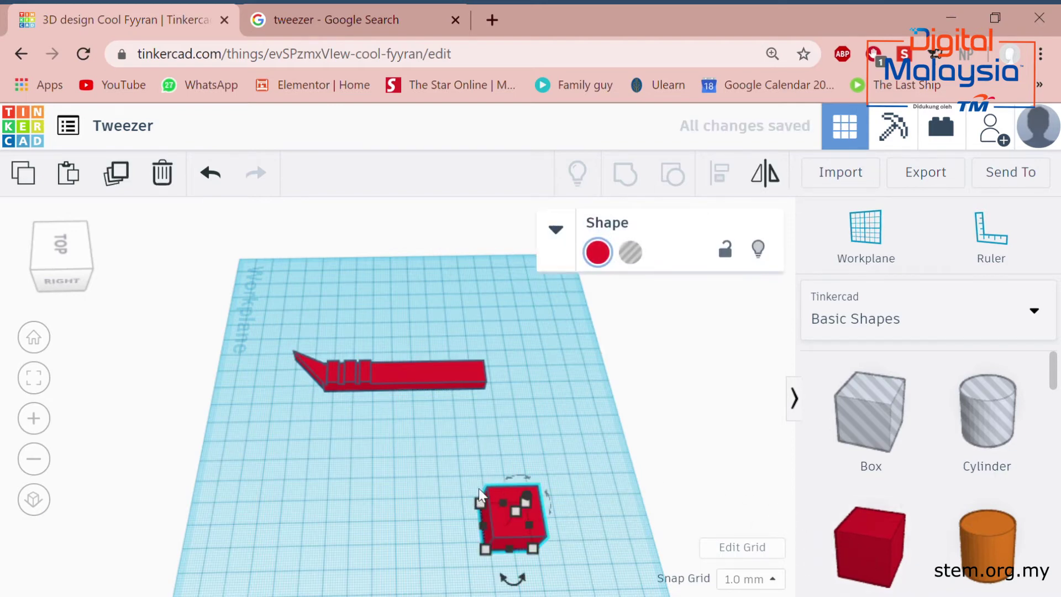
key(Delete)
- Duplicate the pointed arm and place the copy parallel to the original on the workplane
click(382, 376)
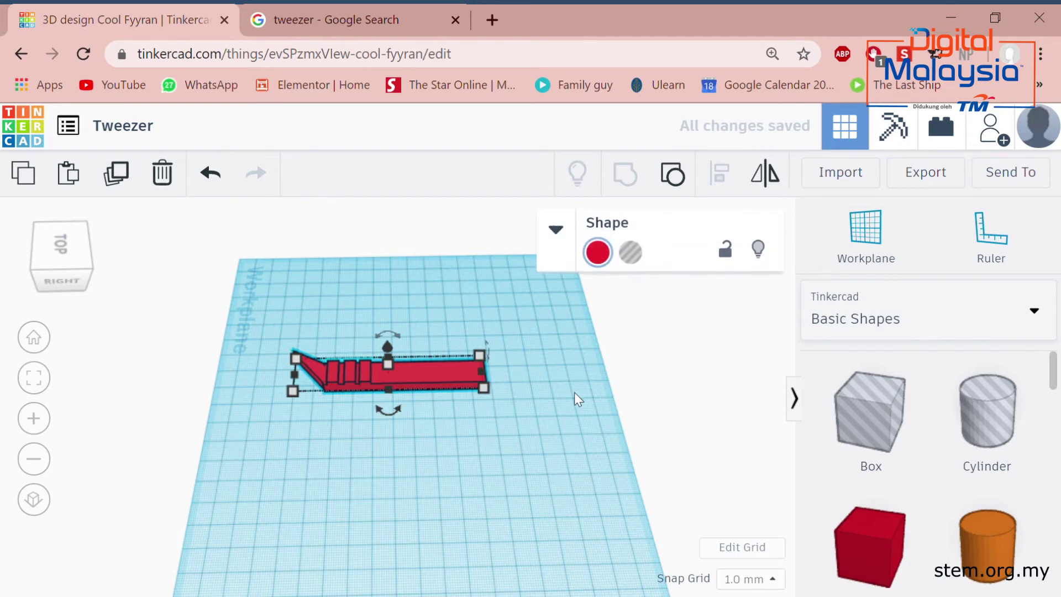
key(ctrl+c)
key(ctrl+v)
drag(527, 372, 446, 440)
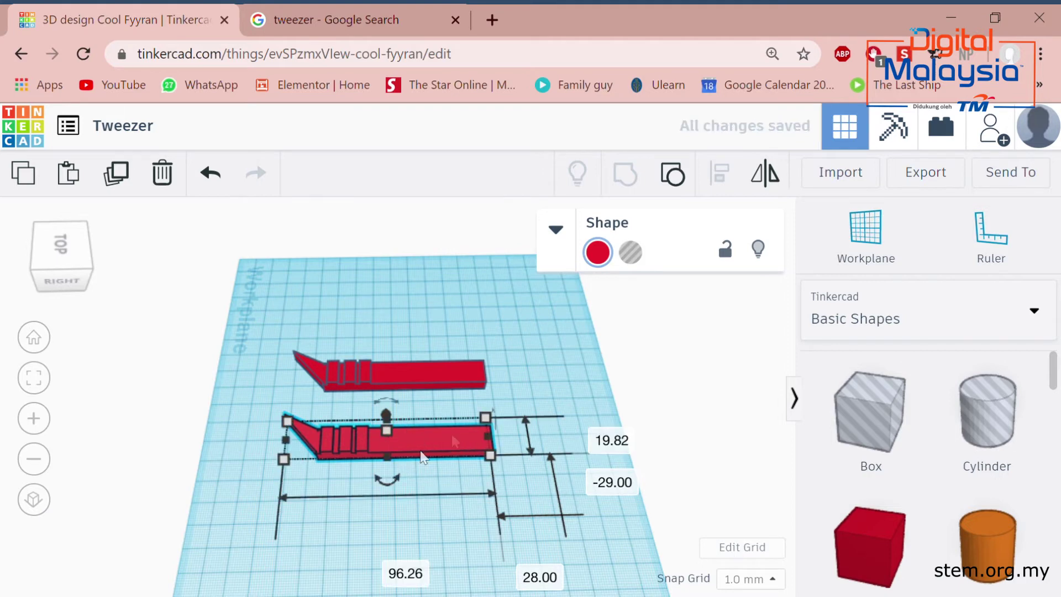
- Mirror the copied arm in height, width and length so its grip ridges face down
click(764, 173)
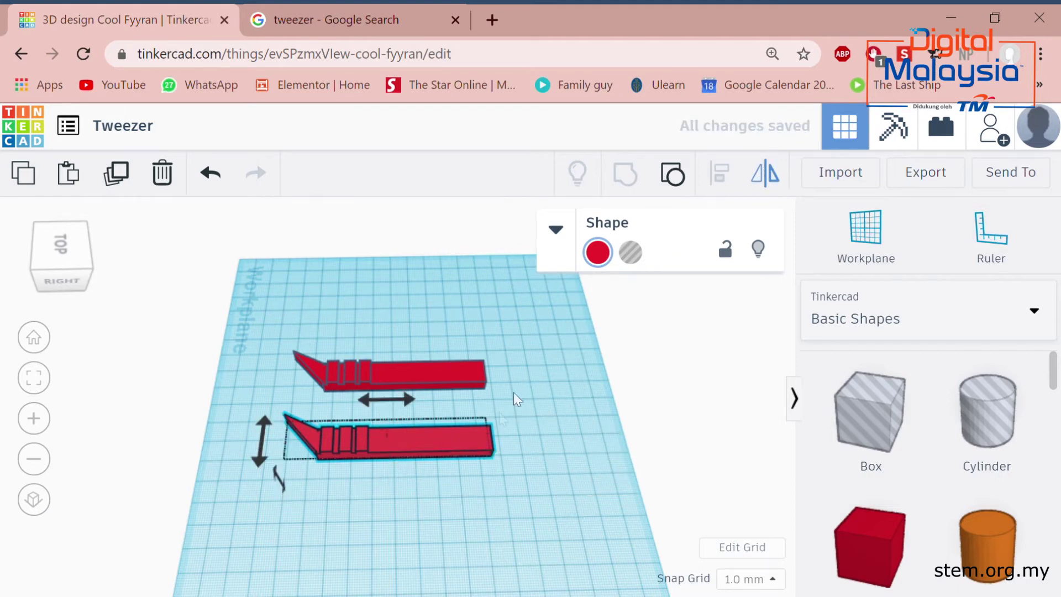
click(280, 479)
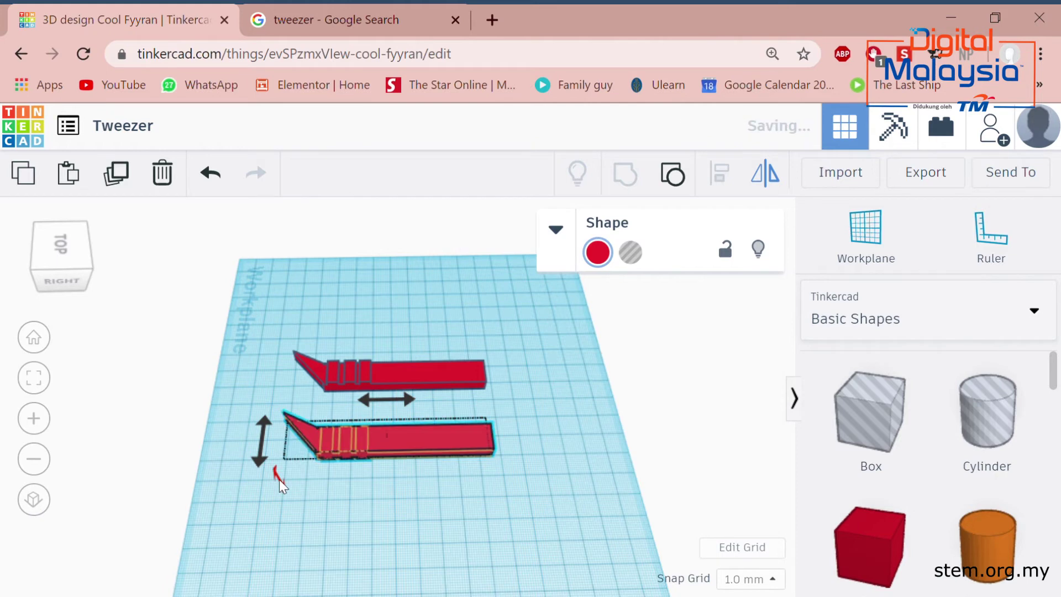
click(260, 448)
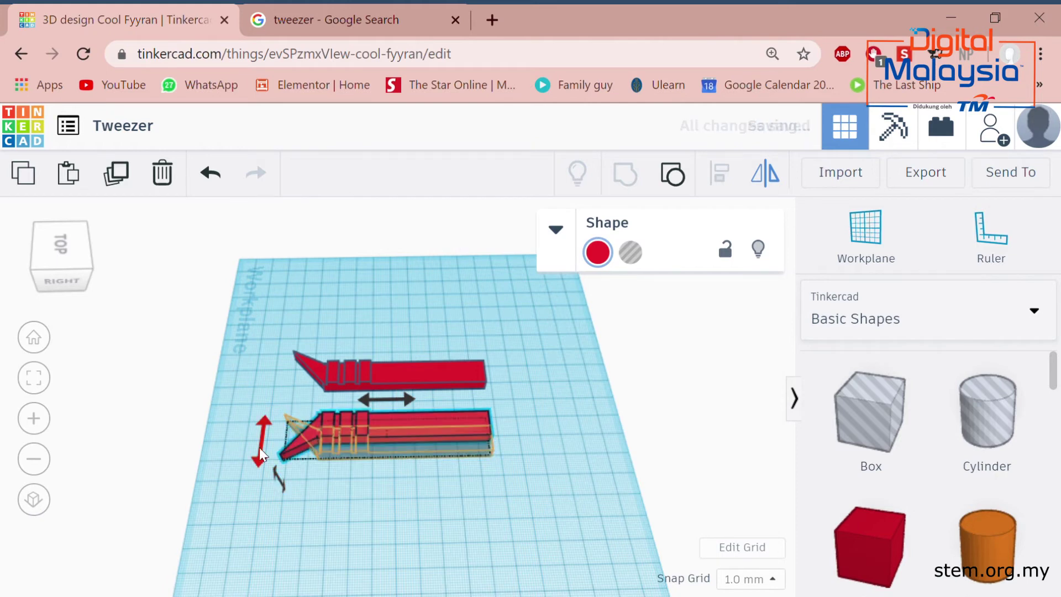
click(383, 398)
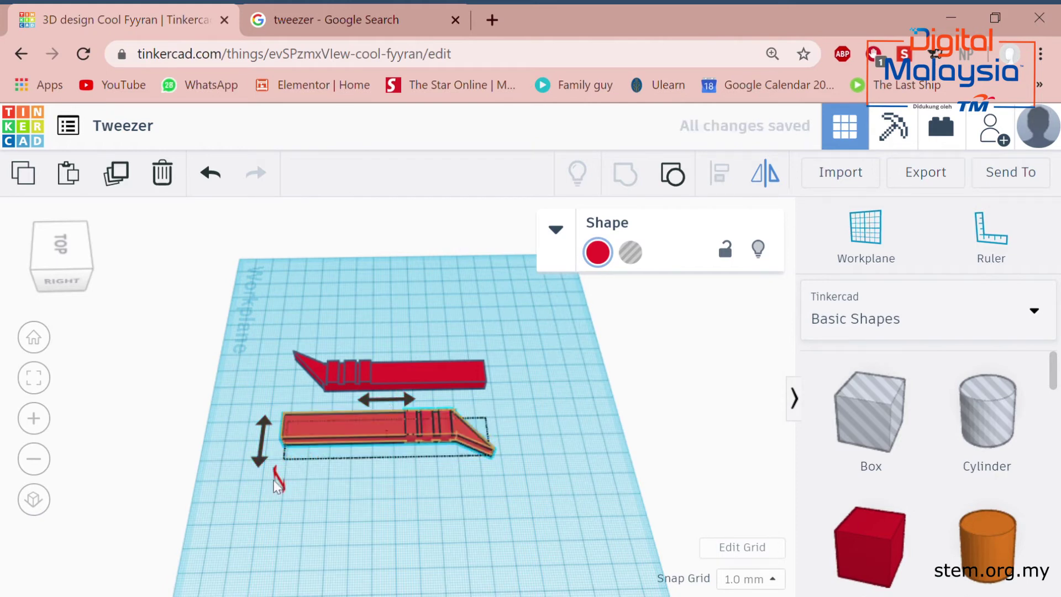
click(260, 442)
click(255, 447)
click(510, 476)
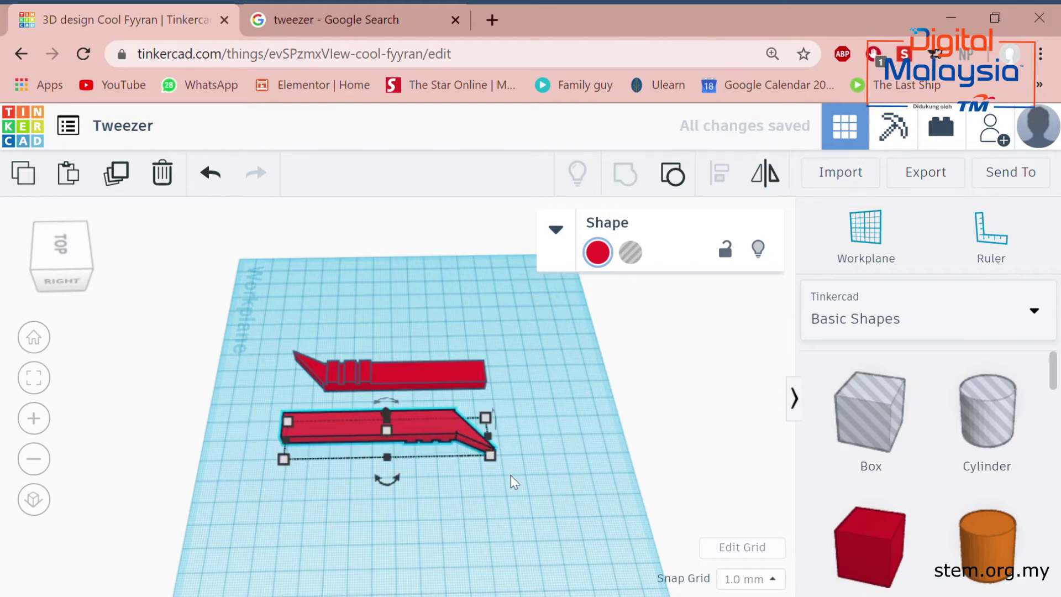
- Rotate the mirrored copy 180° on the workplane so its tip points the same way as the original's
drag(390, 480, 200, 291)
click(279, 350)
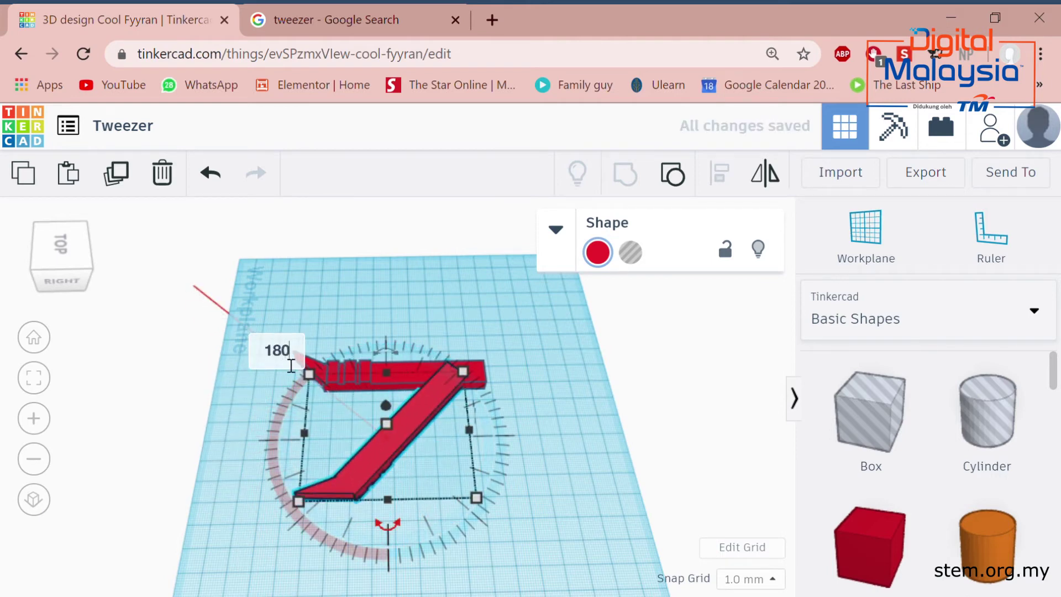
text(180)
key(Return)
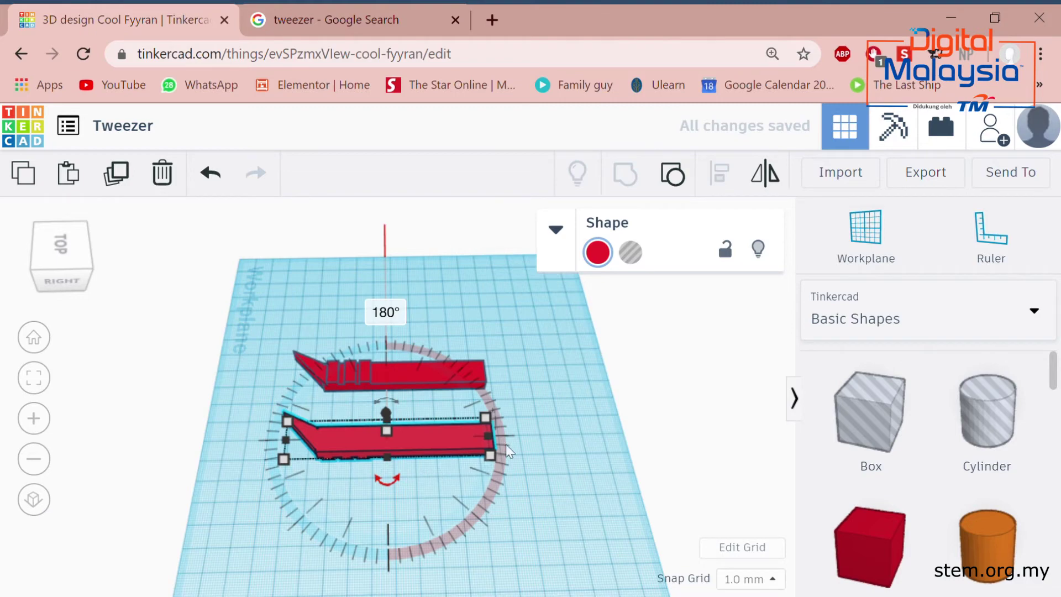
click(555, 419)
- Lift the original arm with the upward-facing ridges well above the workplane
right_drag(555, 419, 412, 406)
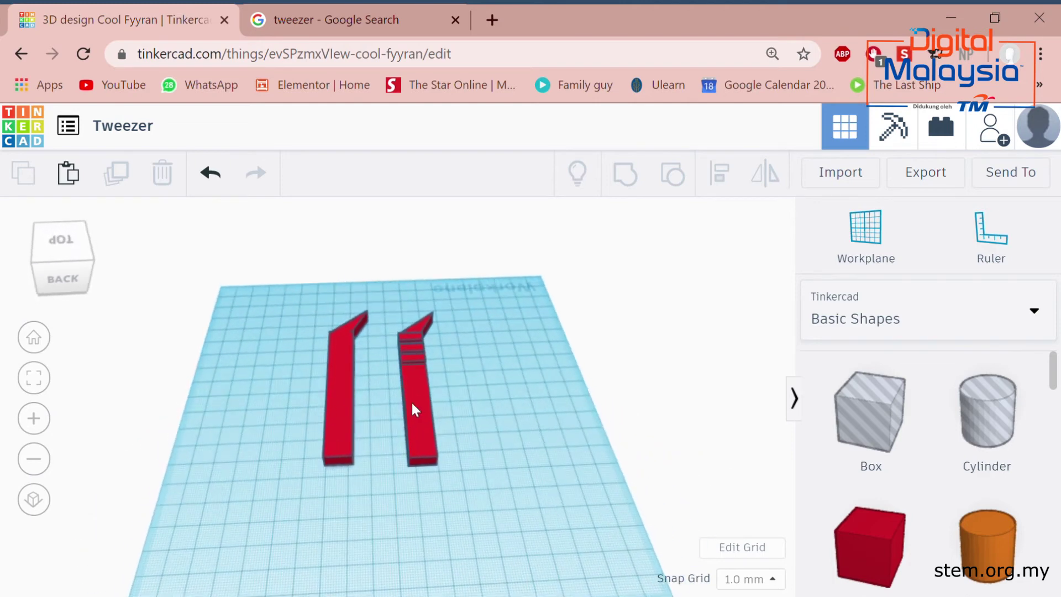
click(412, 403)
drag(423, 345, 425, 300)
- Align both arms on their centres widthwise so the raised arm sits directly over the lower one
right_drag(532, 395, 504, 322)
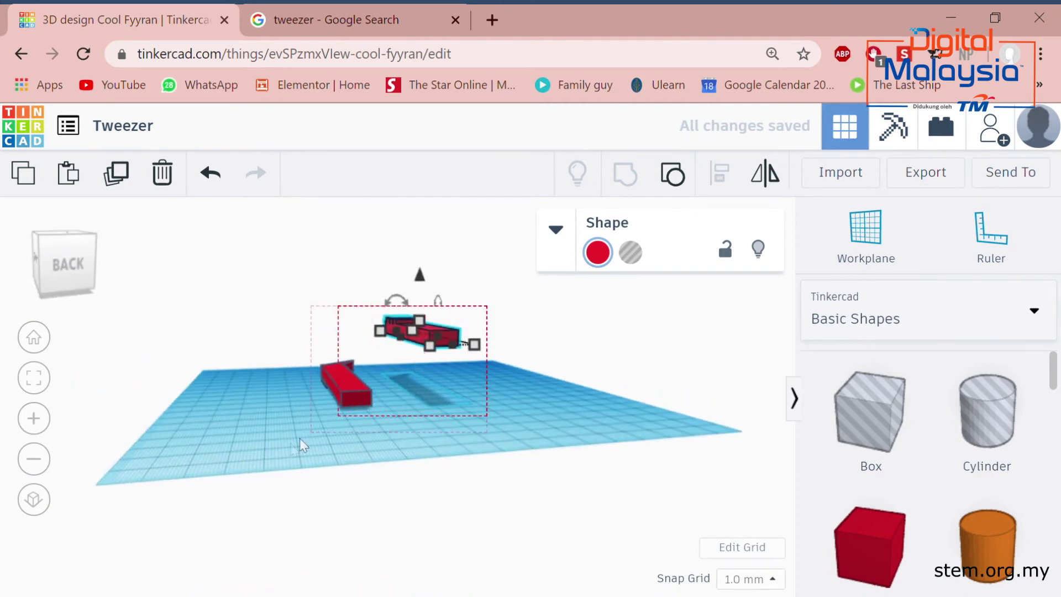
drag(299, 439, 324, 429)
click(718, 187)
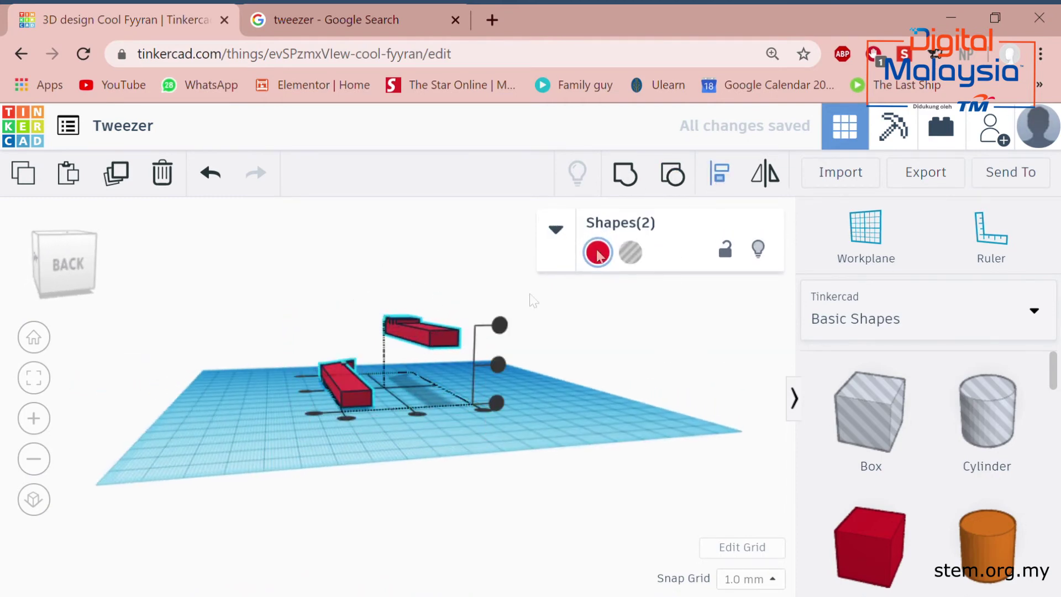
click(417, 412)
click(550, 415)
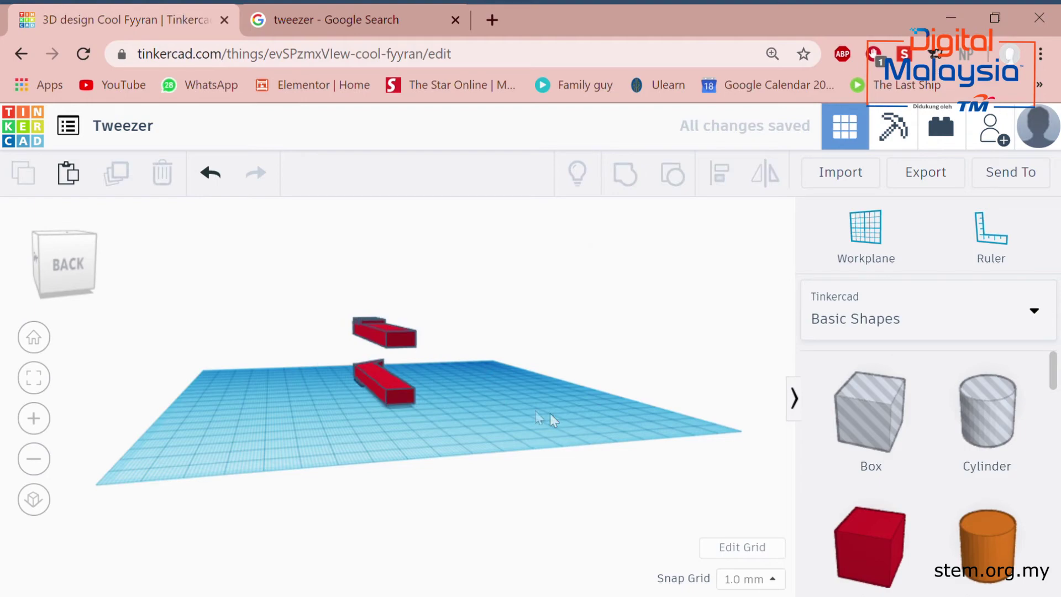
- Examine the two stacked arms from the side to check their alignment and the gap between them
right_drag(554, 419, 236, 428)
right_drag(407, 434, 406, 307)
drag(389, 266, 393, 399)
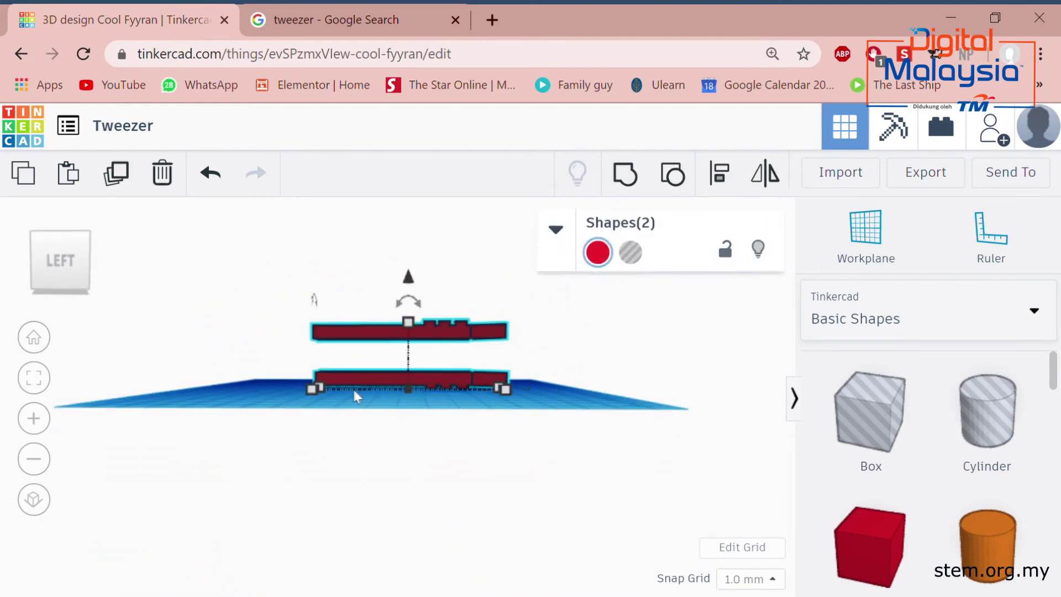
click(313, 341)
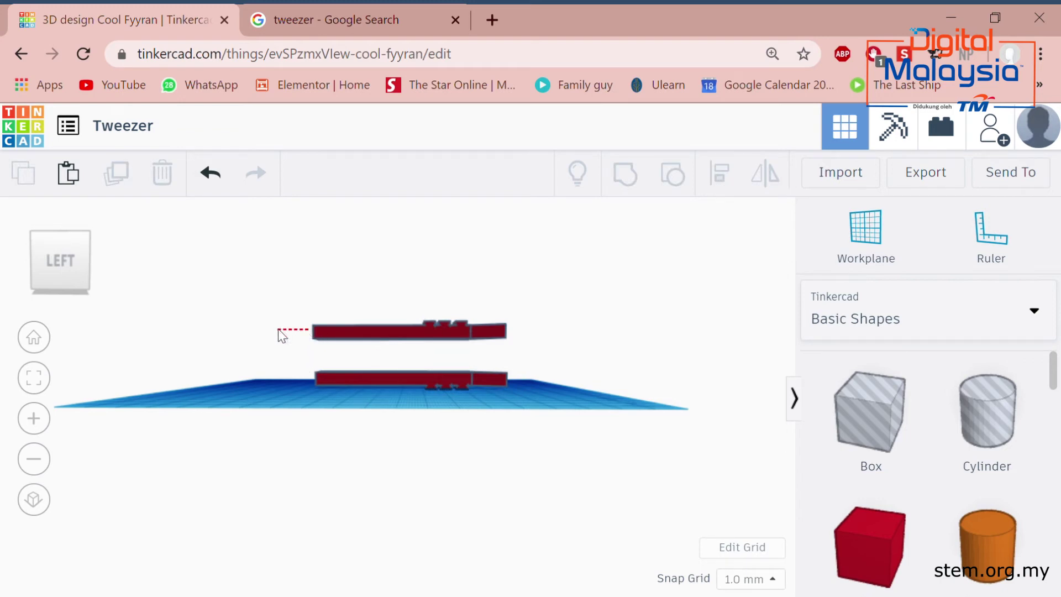
drag(287, 377, 292, 382)
click(389, 386)
click(525, 356)
- Add a Round Roof shape to the workplane beside the blunt ends of the two arms
scroll(919, 483, down, 5)
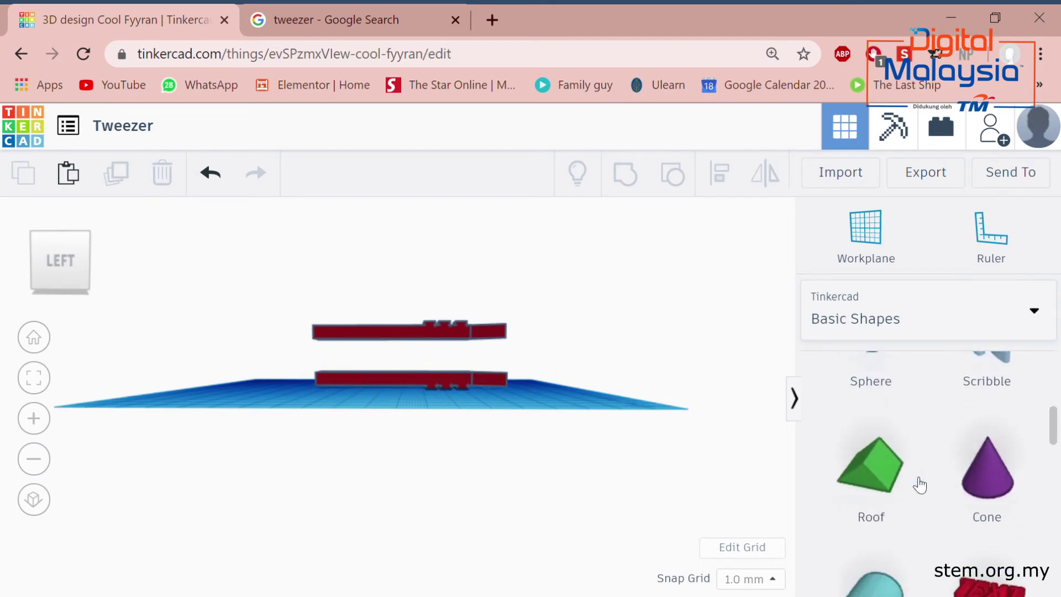
scroll(876, 485, down, 2)
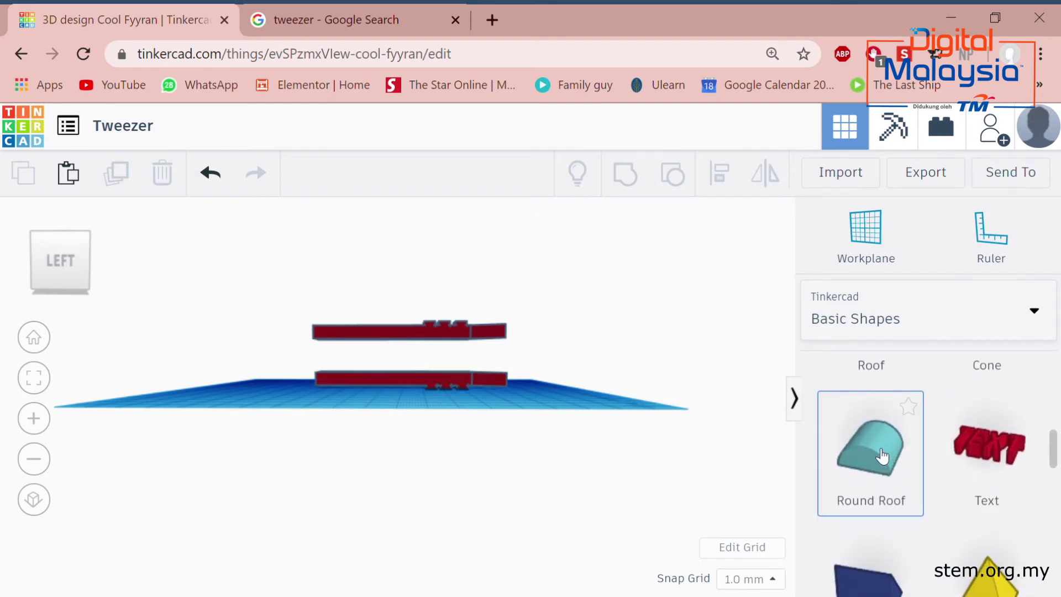
drag(882, 456, 554, 372)
drag(297, 349, 252, 390)
right_drag(355, 415, 382, 476)
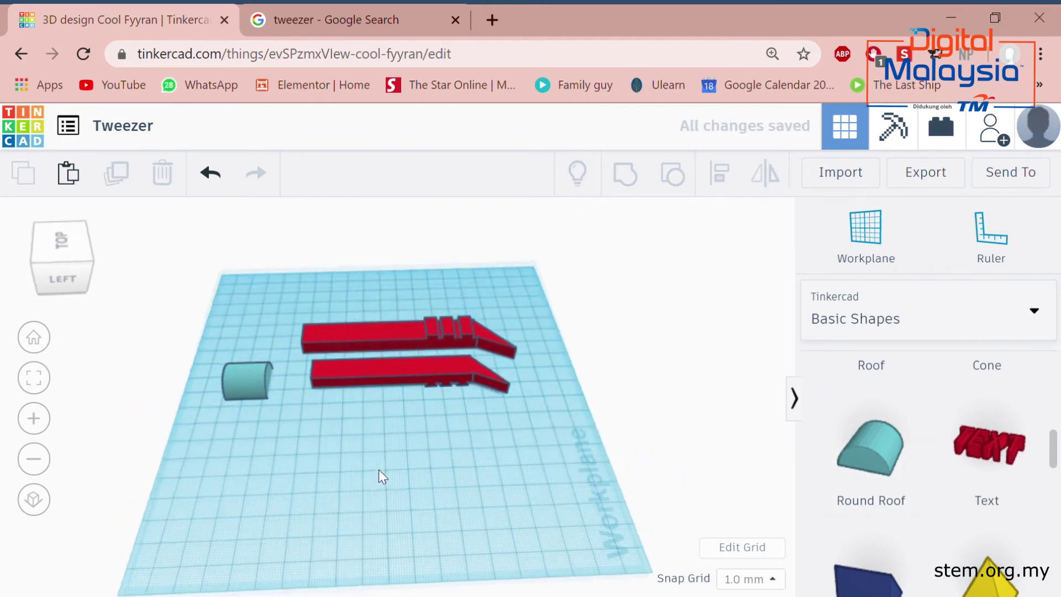
- Rotate the round roof by 90° so it stands upright on its half-round end
click(247, 378)
drag(251, 344, 252, 342)
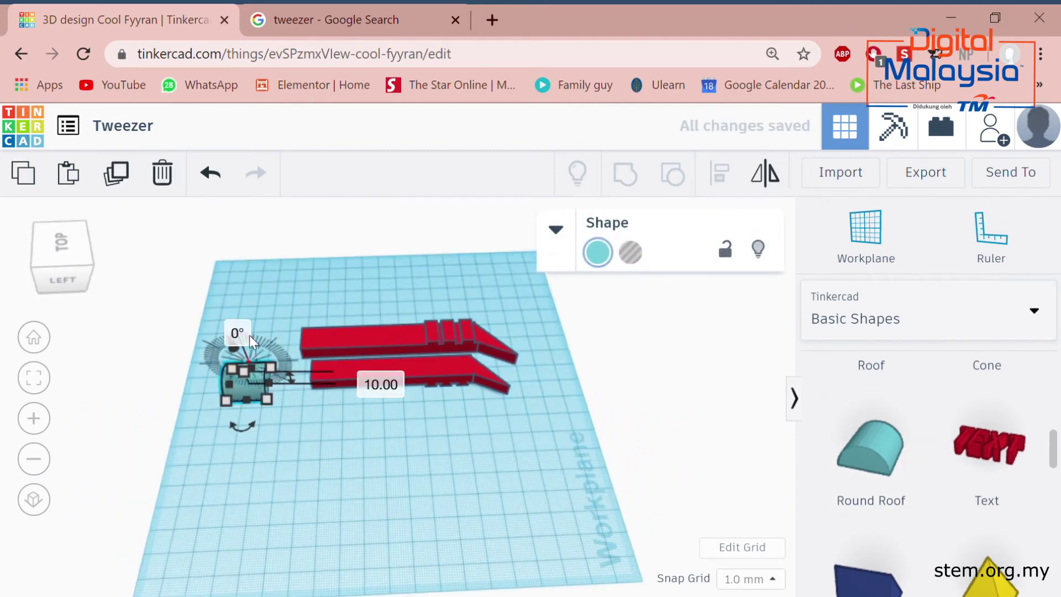
click(231, 338)
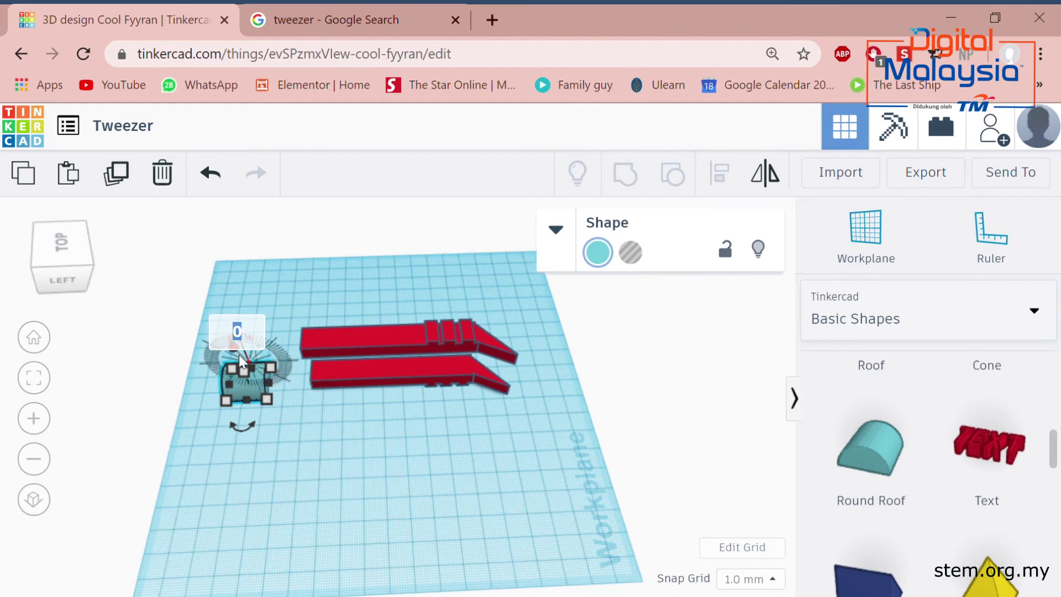
text(90)
key(Return)
click(303, 409)
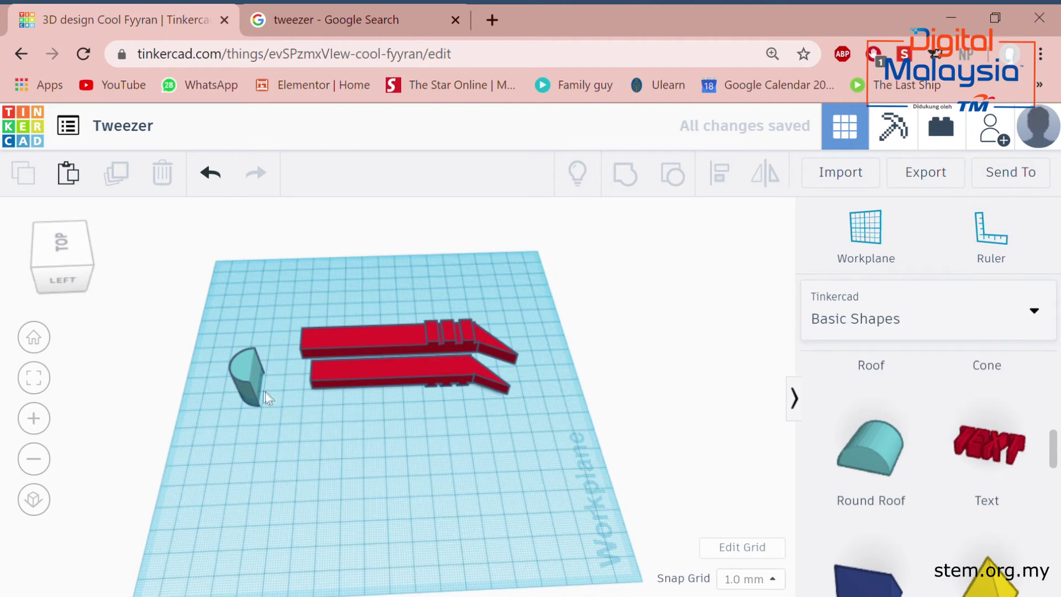
- Move the upright round roof along the workplane until it meets the blunt ends of the arms
click(241, 385)
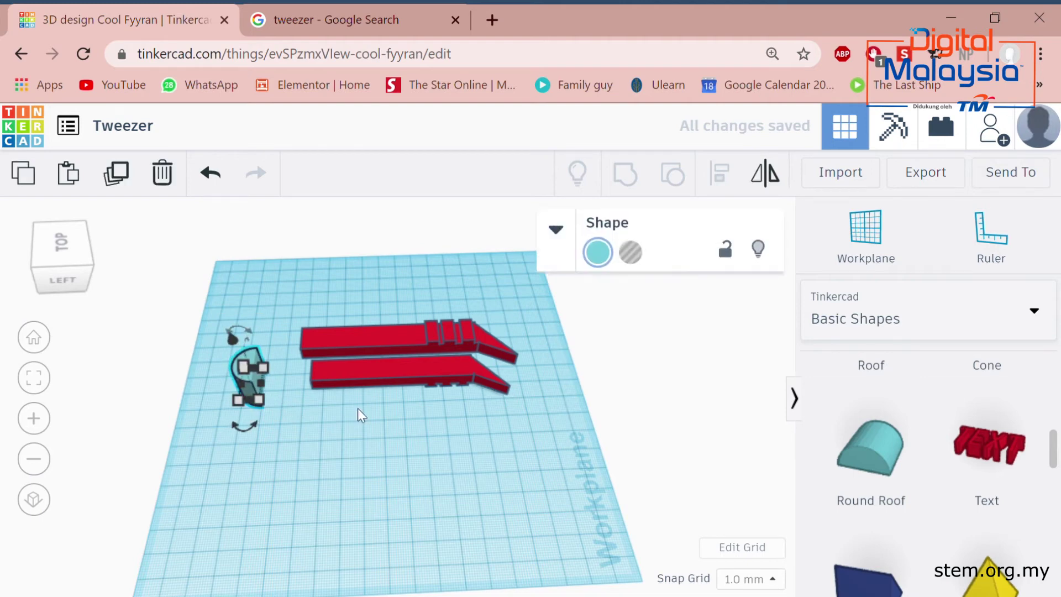
key(Right)
key(Right)
key(Right)
key(Right)
key(Right)
key(Right)
key(Right)
key(Right)
key(Right)
key(Right)
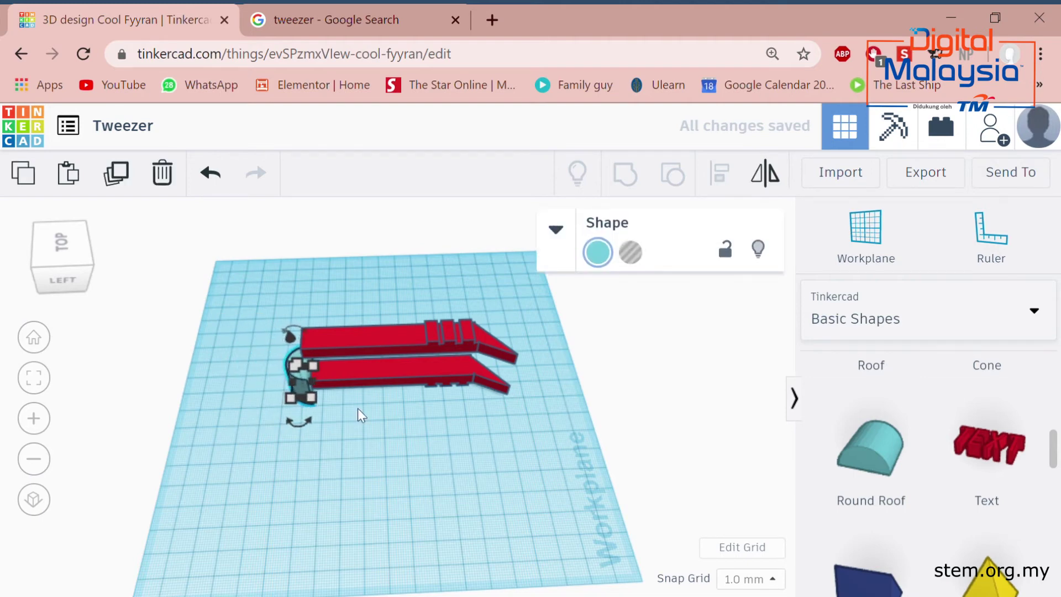
key(Up)
key(Up)
key(Up)
key(Up)
key(Up)
key(Up)
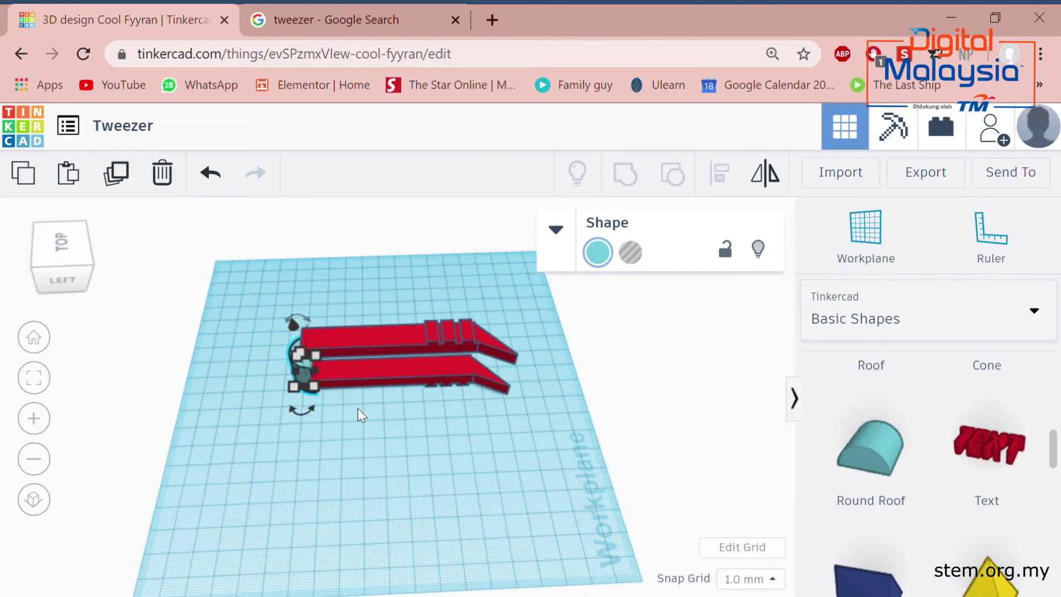
- Raise the round roof to 12 mm above the workplane, level with the upper arm's blunt end
click(356, 407)
right_drag(357, 406, 410, 373)
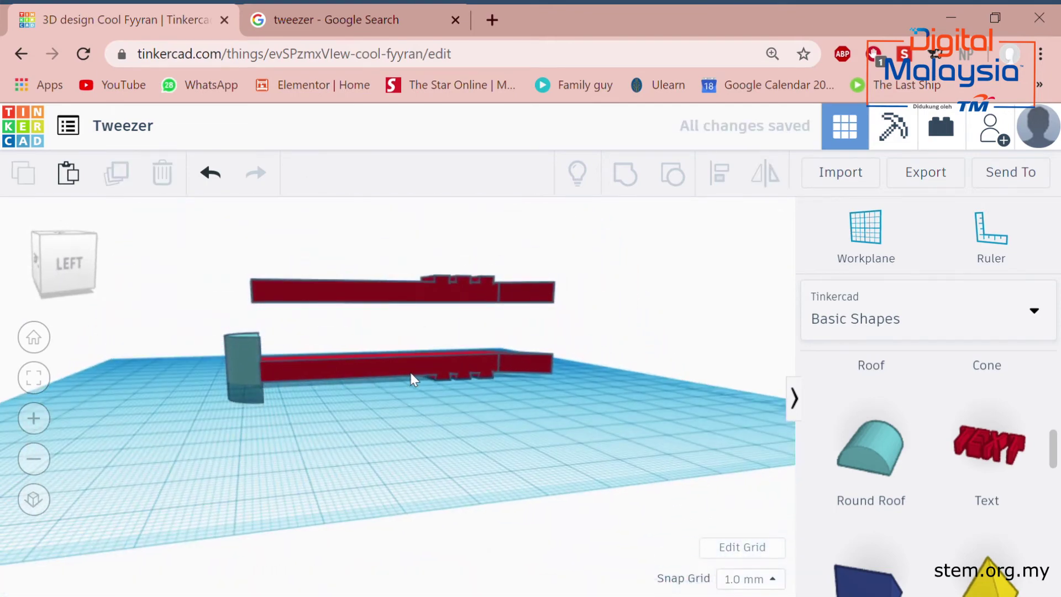
mouse_move(239, 355)
mouse_down()
mouse_move(237, 330)
mouse_move(240, 339)
mouse_up()
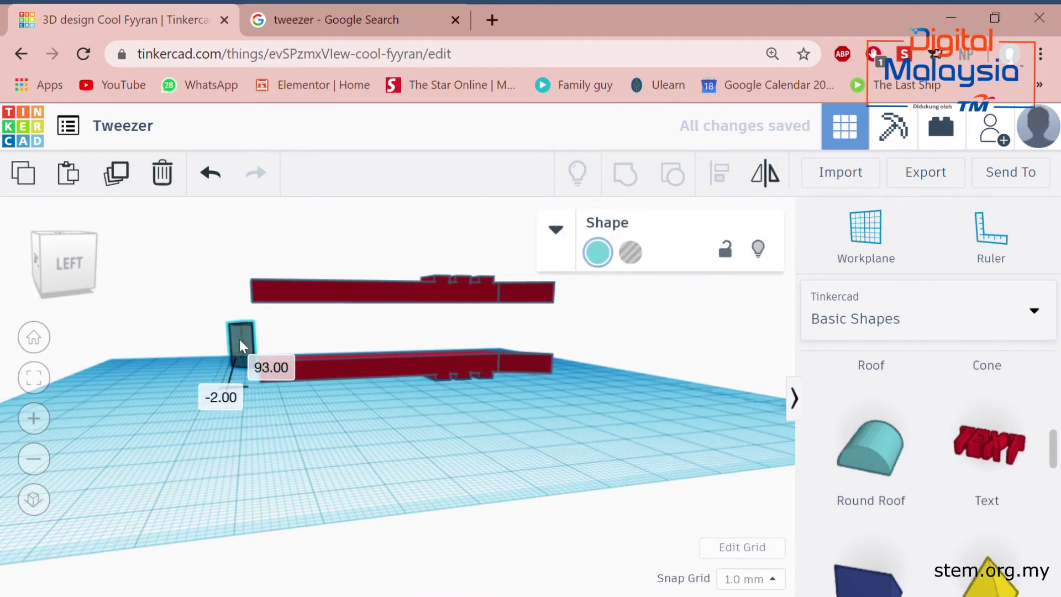
key(ctrl+z)
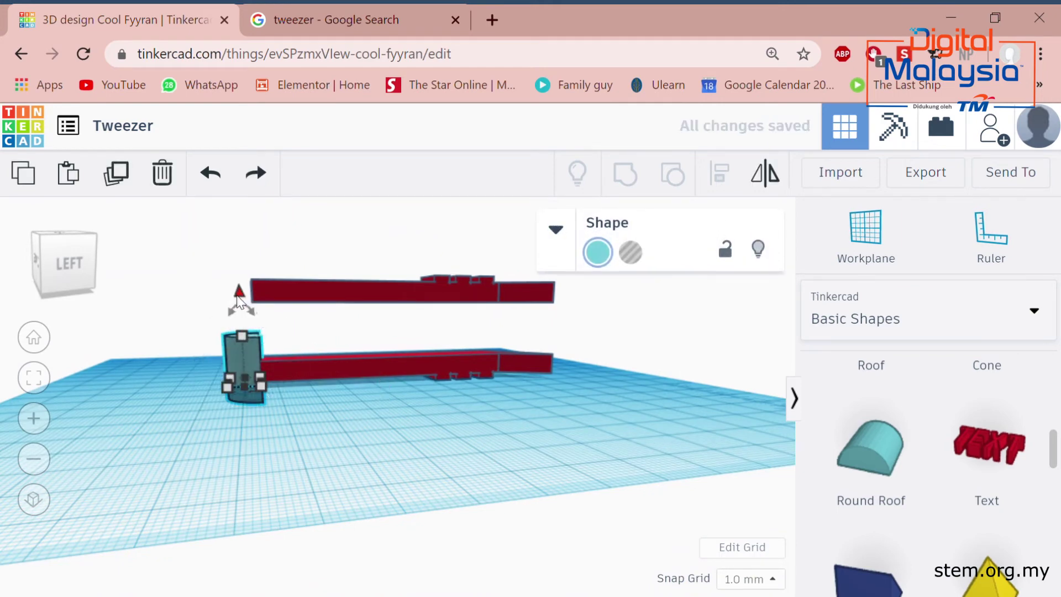
drag(239, 296, 243, 240)
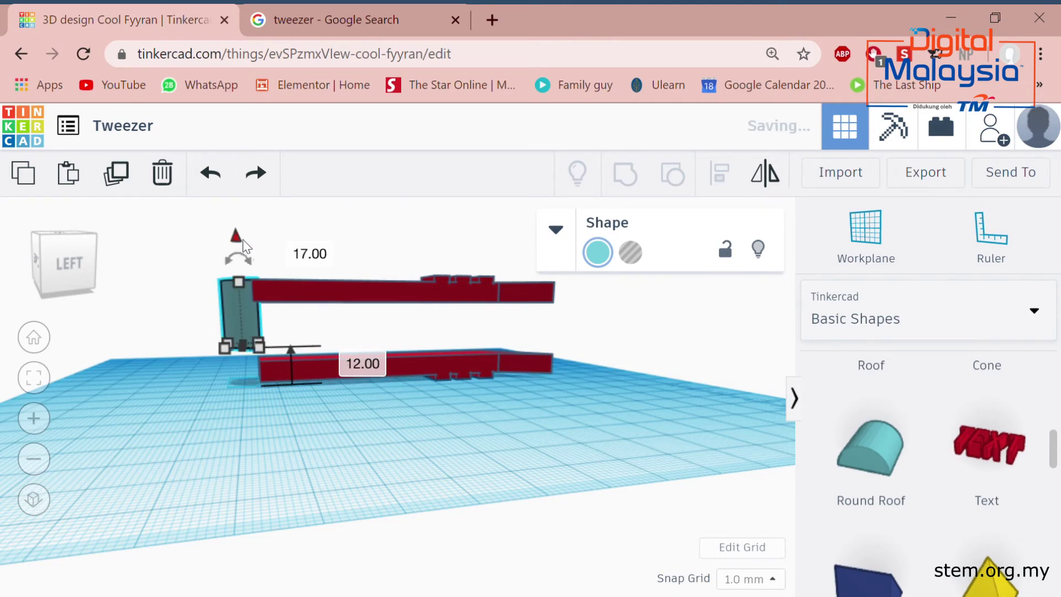
- Shift the round roof widthwise, viewed from above, so it straddles the blunt end of the upper arm
click(367, 296)
right_drag(542, 393, 493, 549)
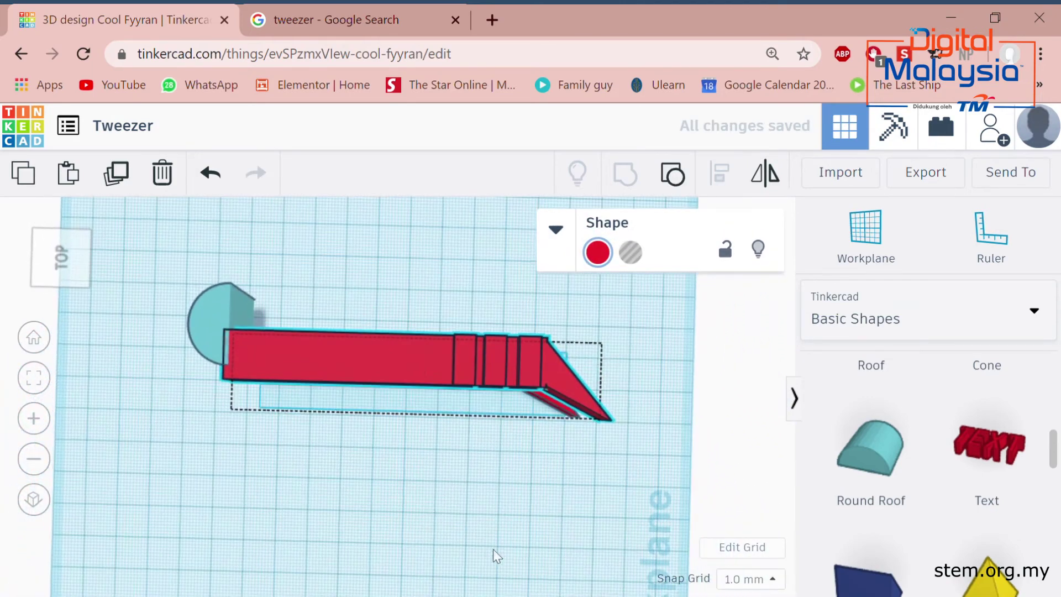
click(200, 309)
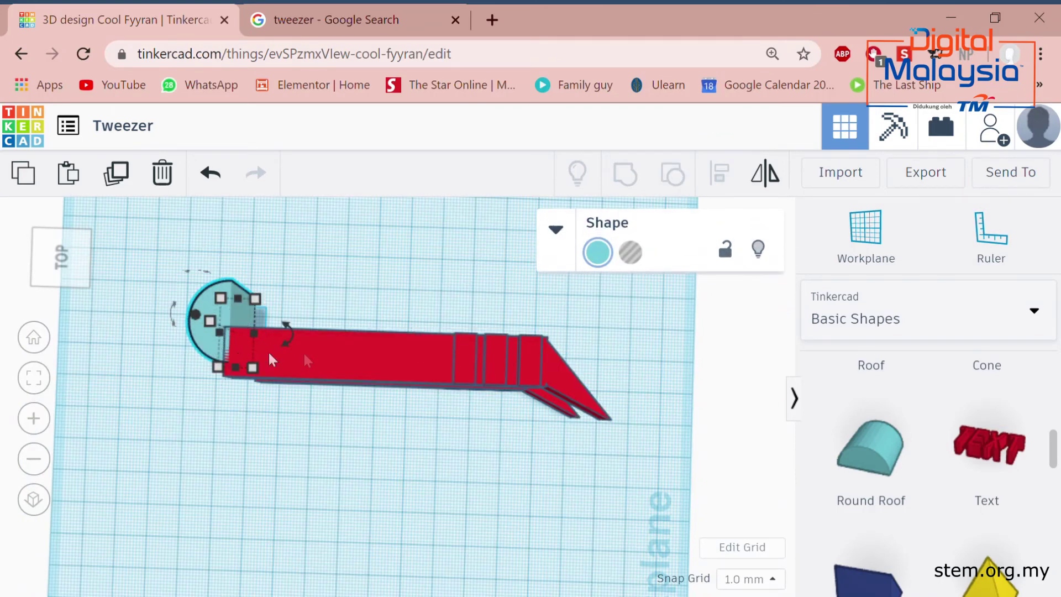
key(Down)
key(Down)
key(Down)
key(Down)
key(Down)
key(Down)
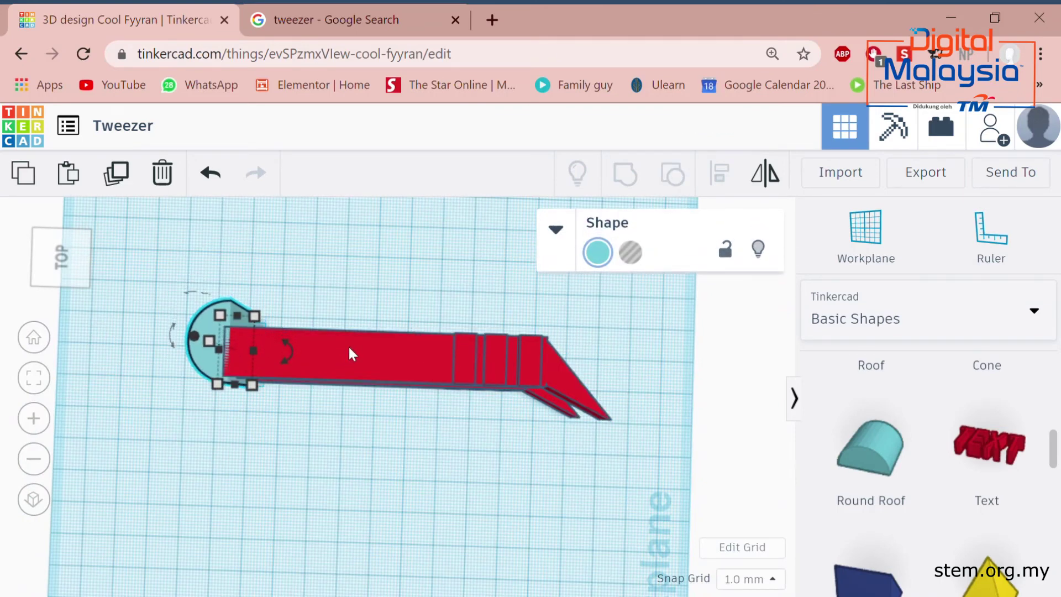
key(Down)
key(Down)
key(Down)
key(Down)
key(Down)
key(Down)
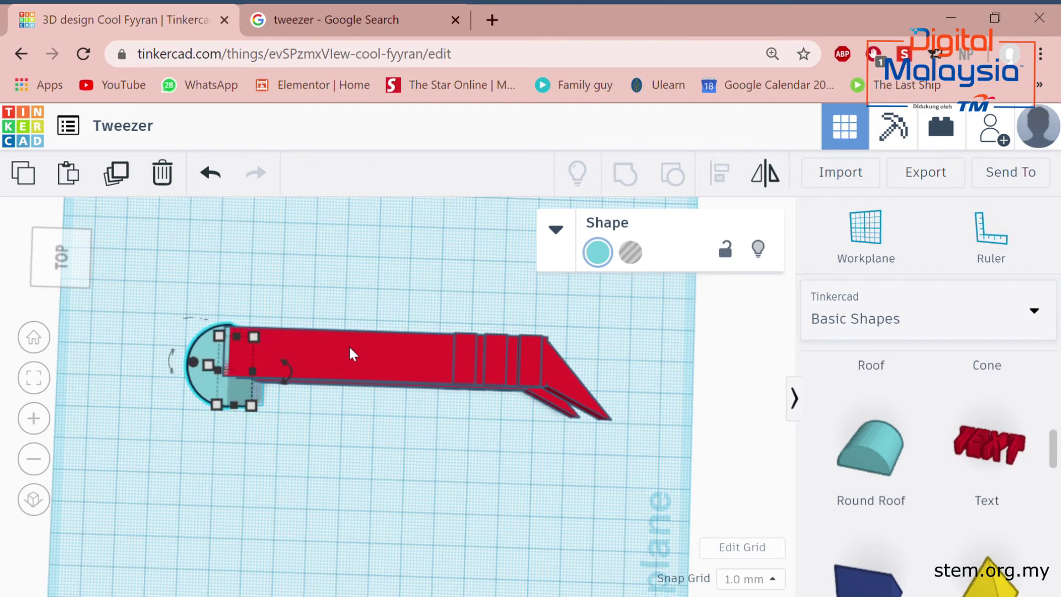
key(Up)
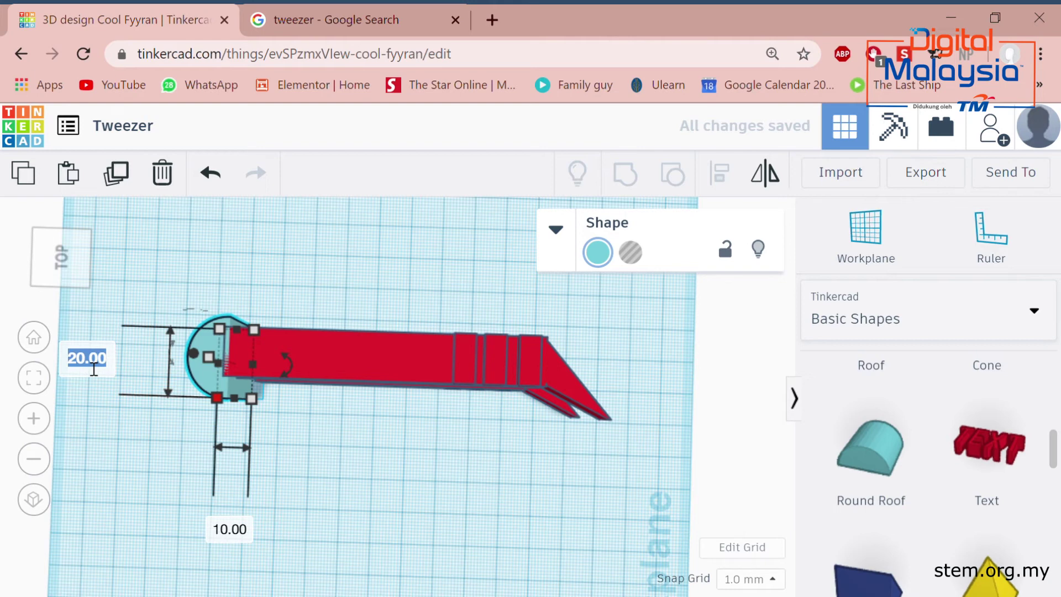
- Set the round roof's width to 12 mm and nudge it in line with the arms' long edges
key(Return)
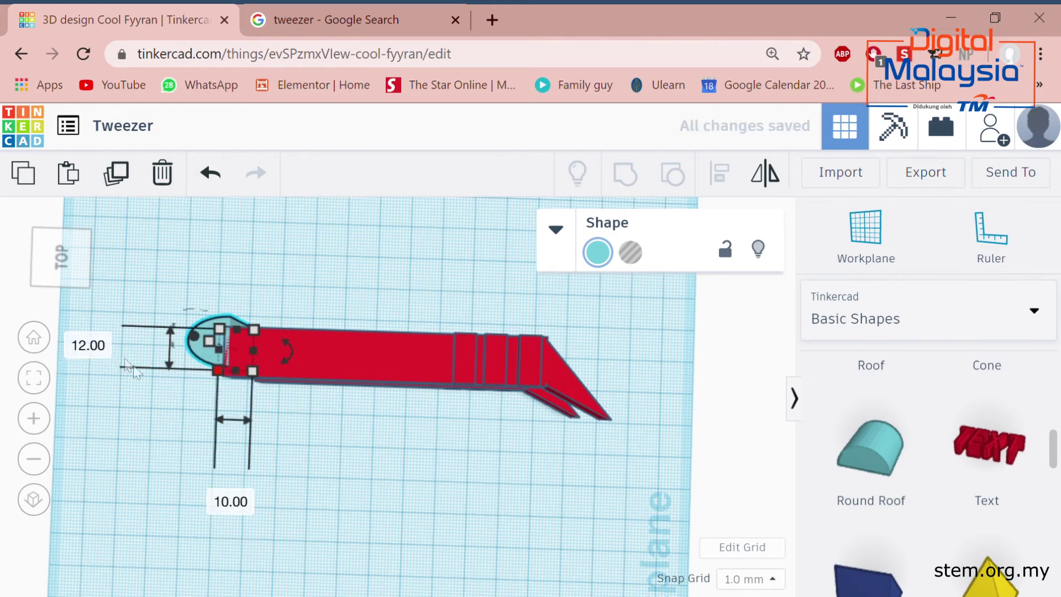
click(460, 416)
click(219, 364)
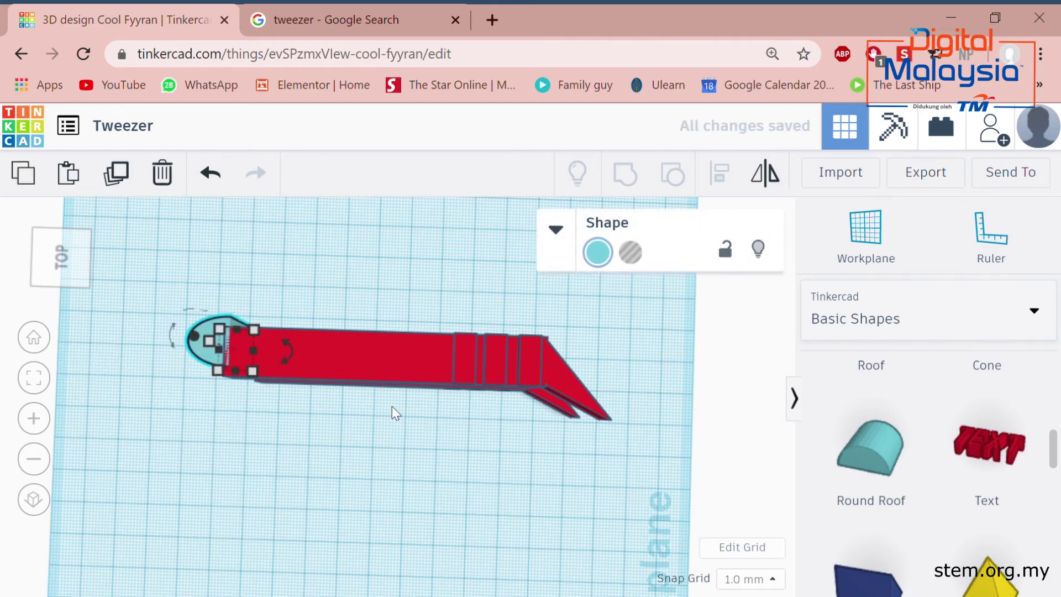
key(Up)
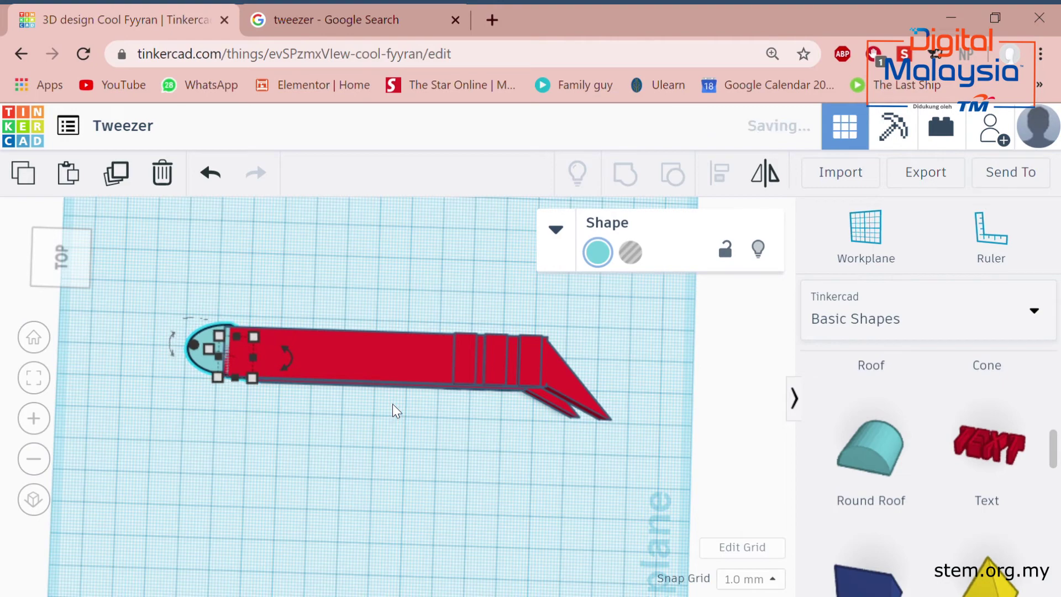
- Raise the lower arm to 10 mm above the workplane so its blunt end meets the round roof's lower part
right_drag(336, 486, 369, 382)
click(341, 365)
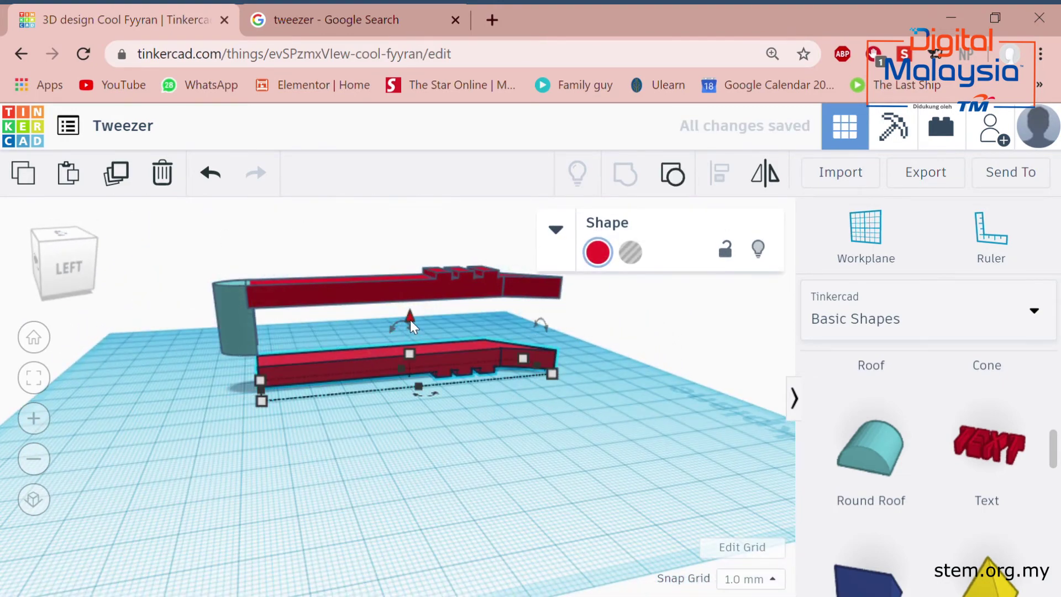
mouse_move(412, 308)
mouse_down()
mouse_move(418, 278)
mouse_move(422, 292)
mouse_up()
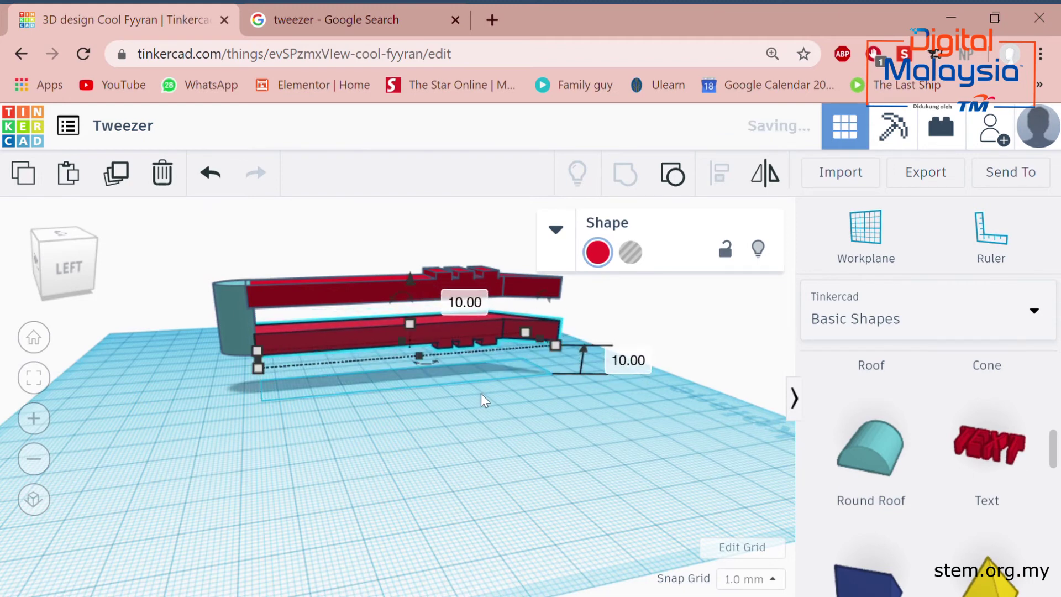
click(598, 395)
right_drag(598, 386, 519, 429)
- Examine the curved extra fine tip tweezer photo in the Google image results, then return to the Tinkercad design
click(365, 20)
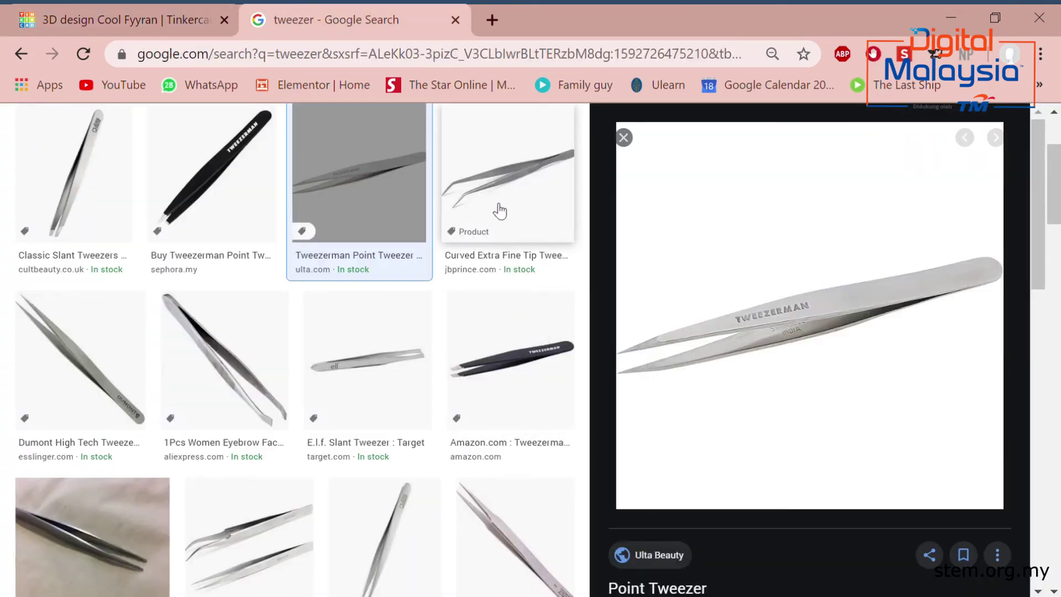
click(501, 172)
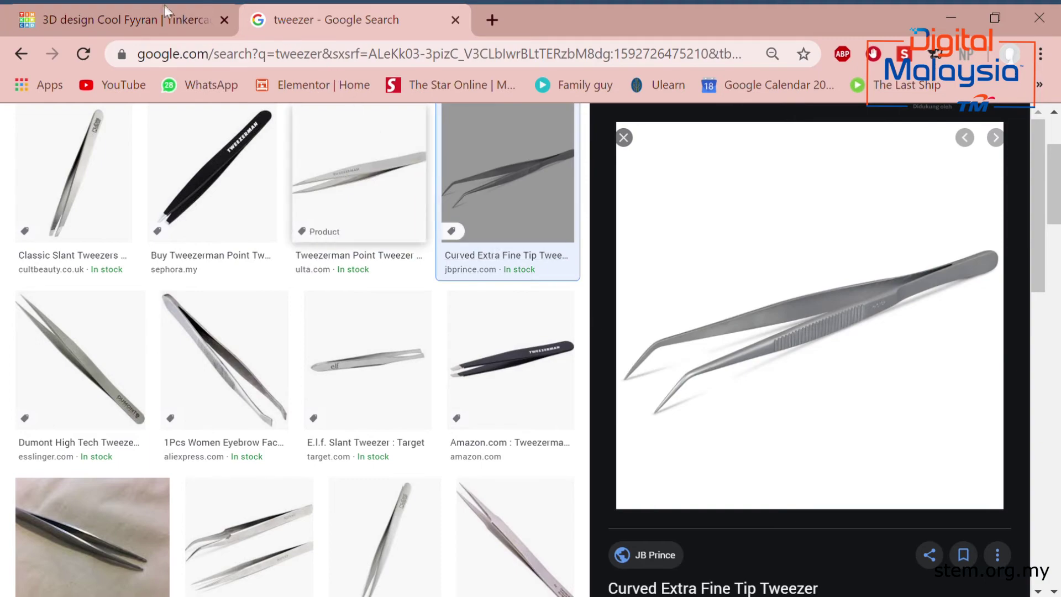
click(155, 18)
- Tilt the upper arm in the side plane so its pointed end angles up away from the lower arm
right_drag(629, 425, 625, 370)
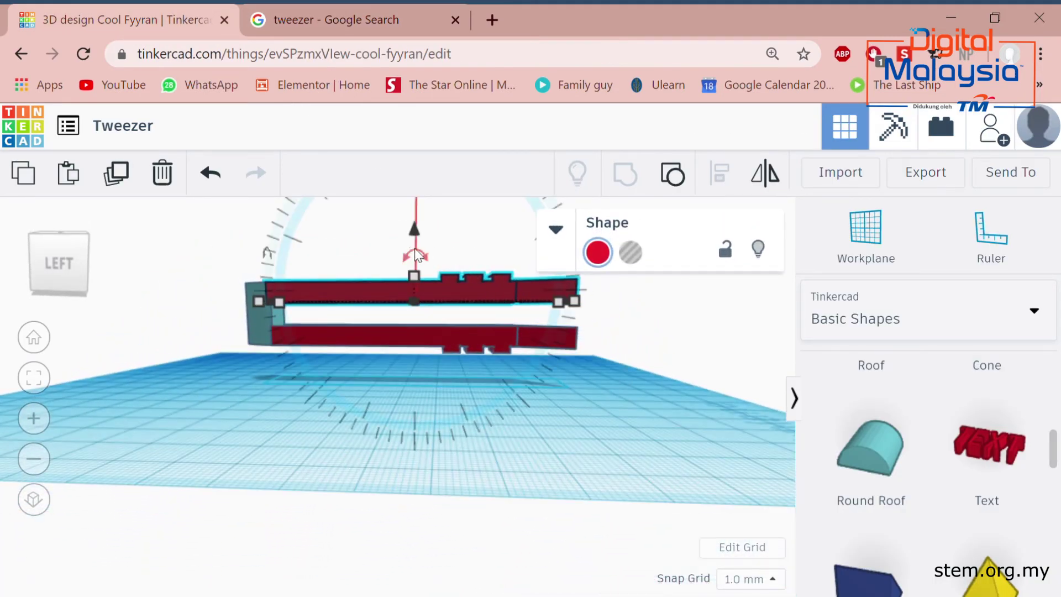
scroll(417, 267, down, 5)
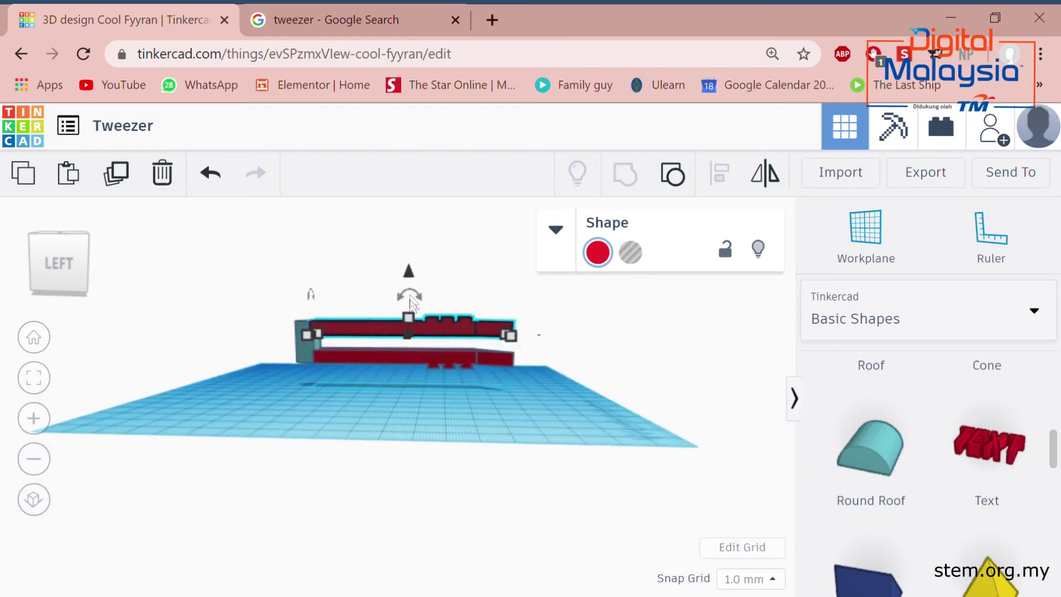
drag(410, 291, 390, 207)
- Rotate the lower arm in the side plane so its pointed end slopes steeply down towards the workplane
click(450, 369)
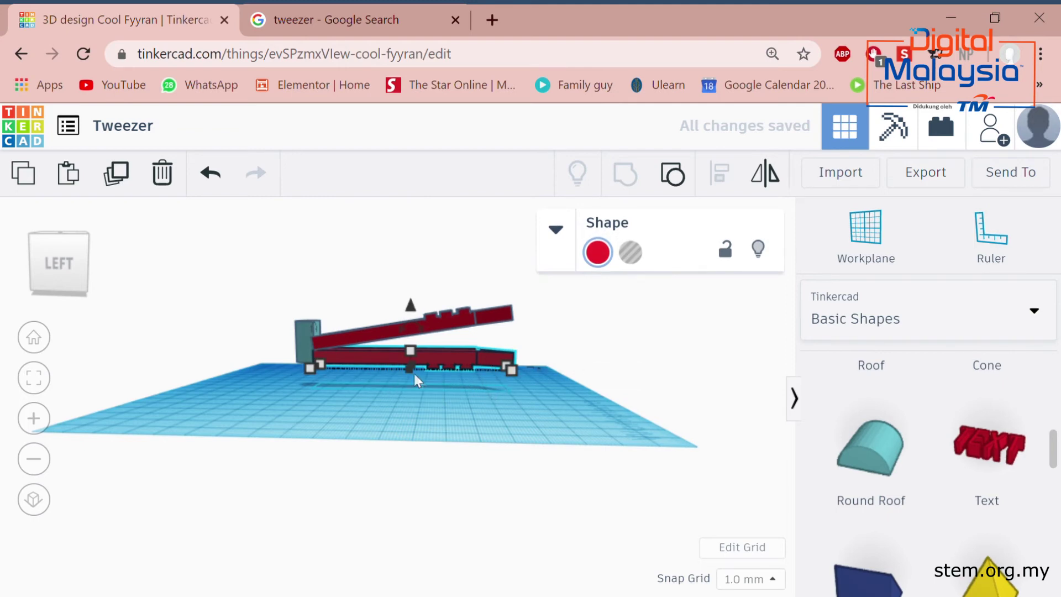
scroll(475, 367, up, 3)
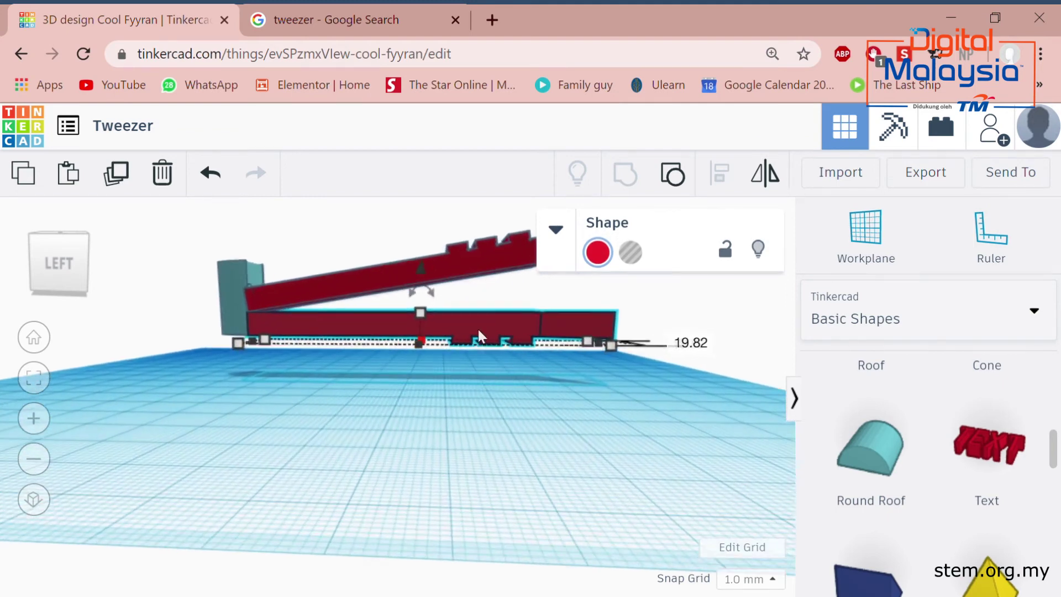
drag(421, 293, 445, 294)
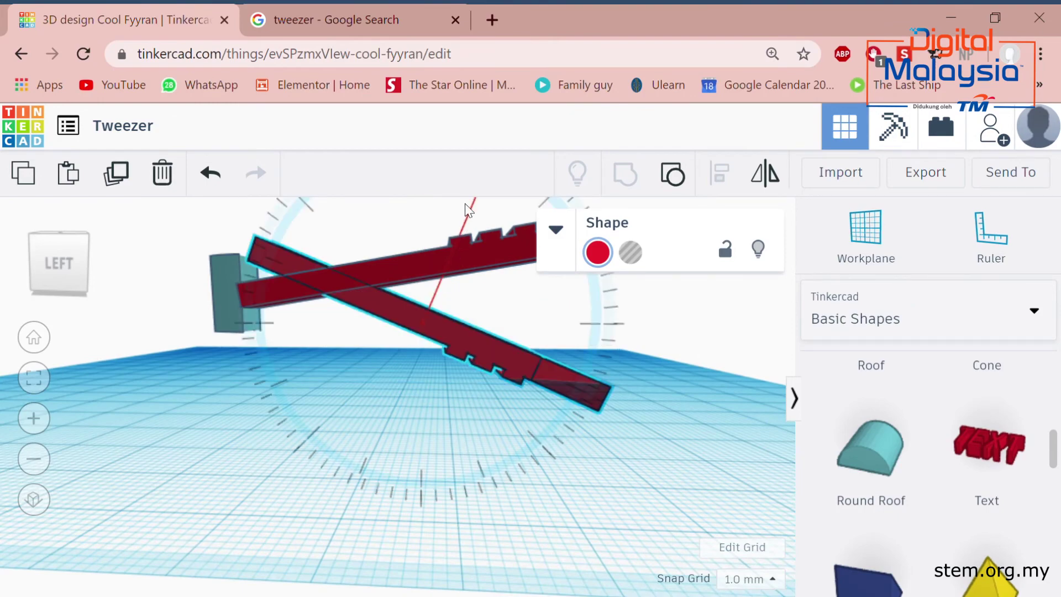
drag(466, 210, 469, 216)
scroll(482, 263, down, 3)
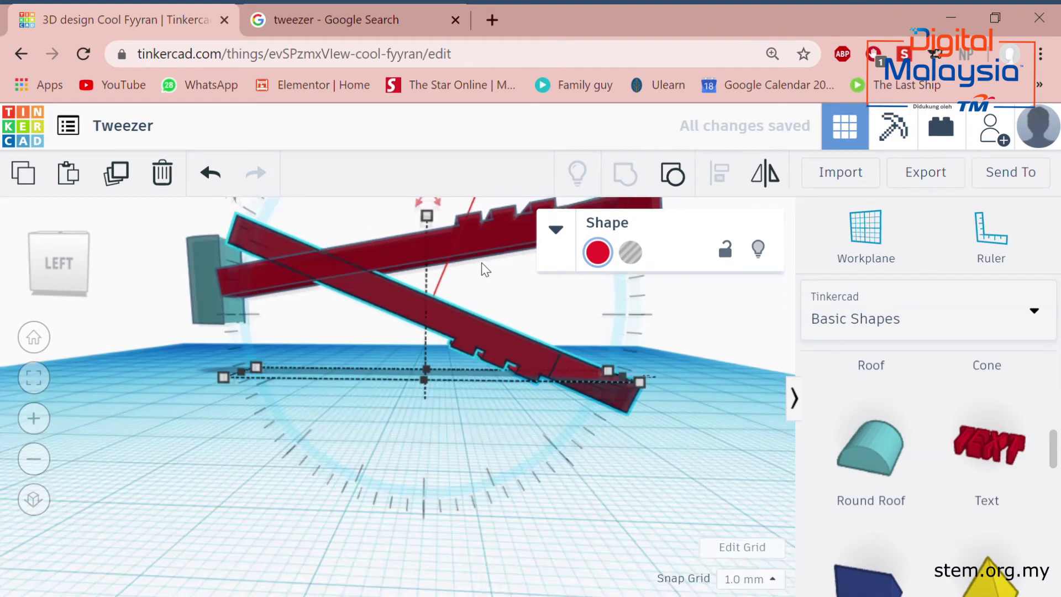
drag(420, 263, 433, 193)
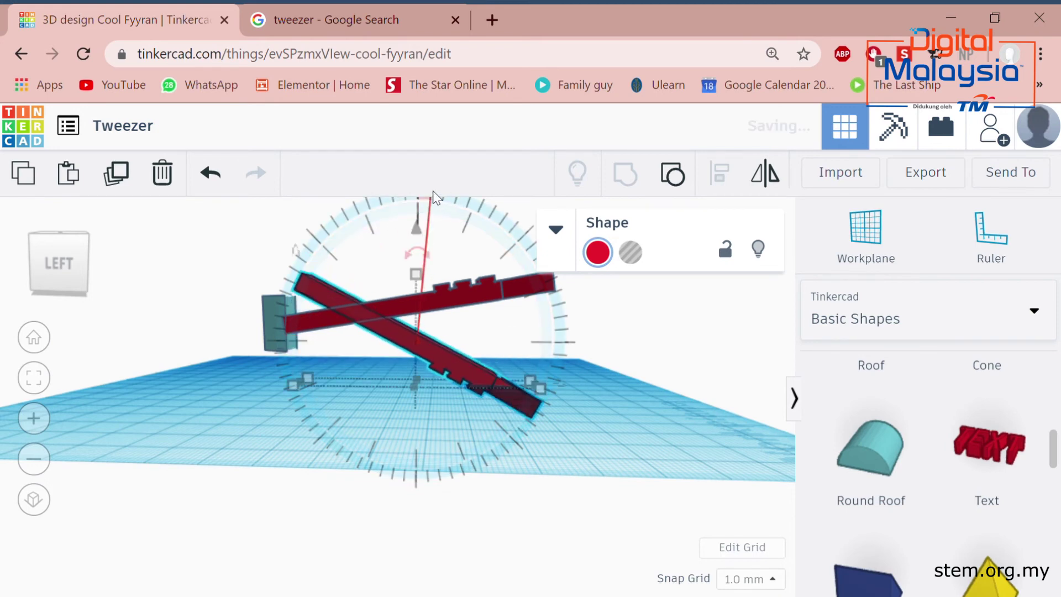
click(609, 346)
- Lift the tilted upper arm clear of the lower one, to 56 mm above the workplane
scroll(515, 349, up, 5)
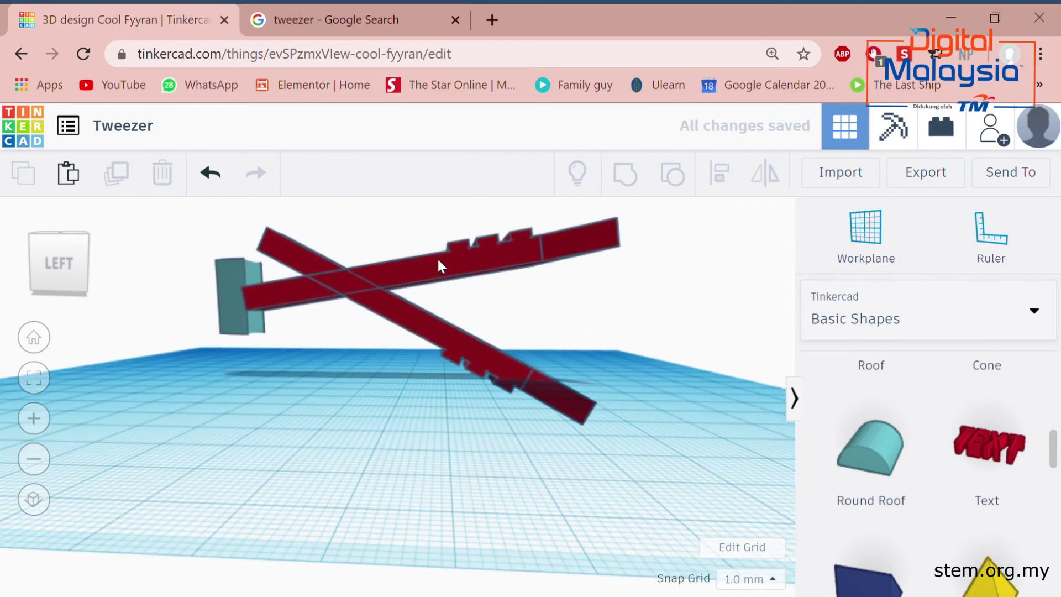
click(441, 267)
scroll(483, 374, up, 2)
scroll(483, 374, down, 5)
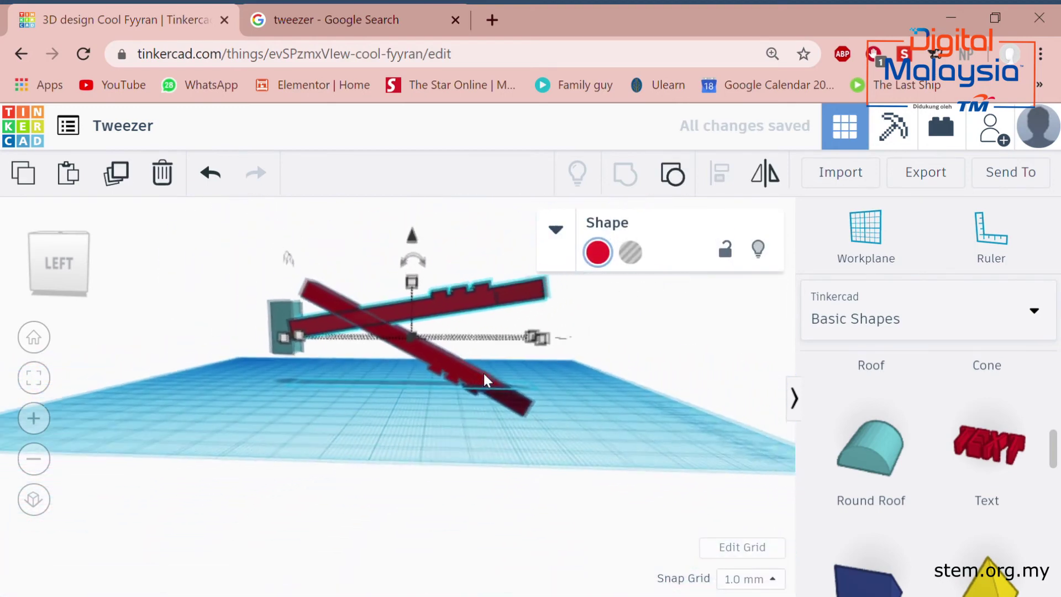
scroll(484, 376, down, 2)
drag(409, 270, 408, 200)
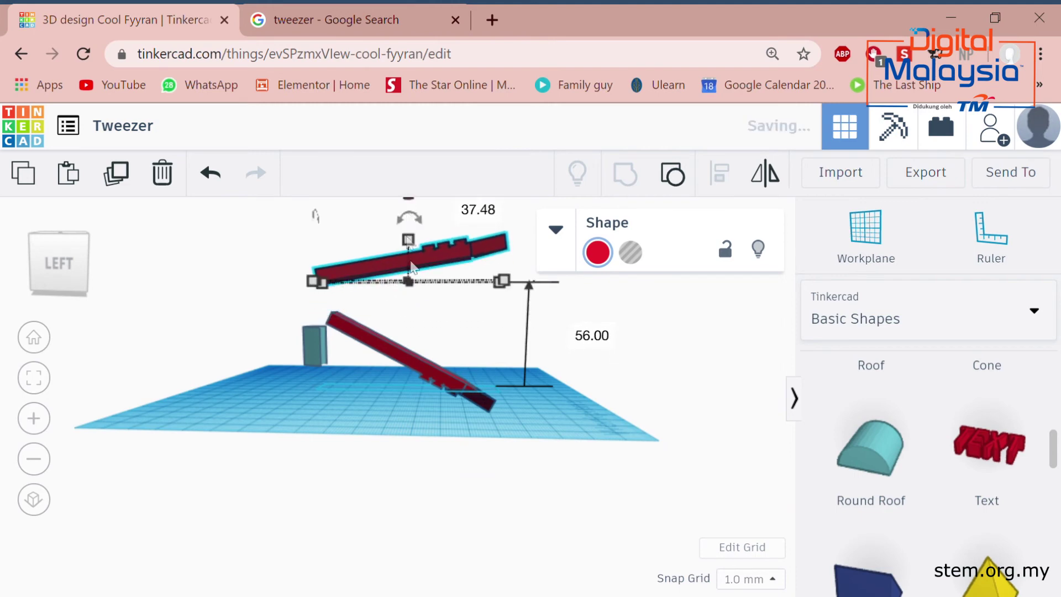
click(413, 359)
drag(413, 311, 412, 292)
key(ctrl+z)
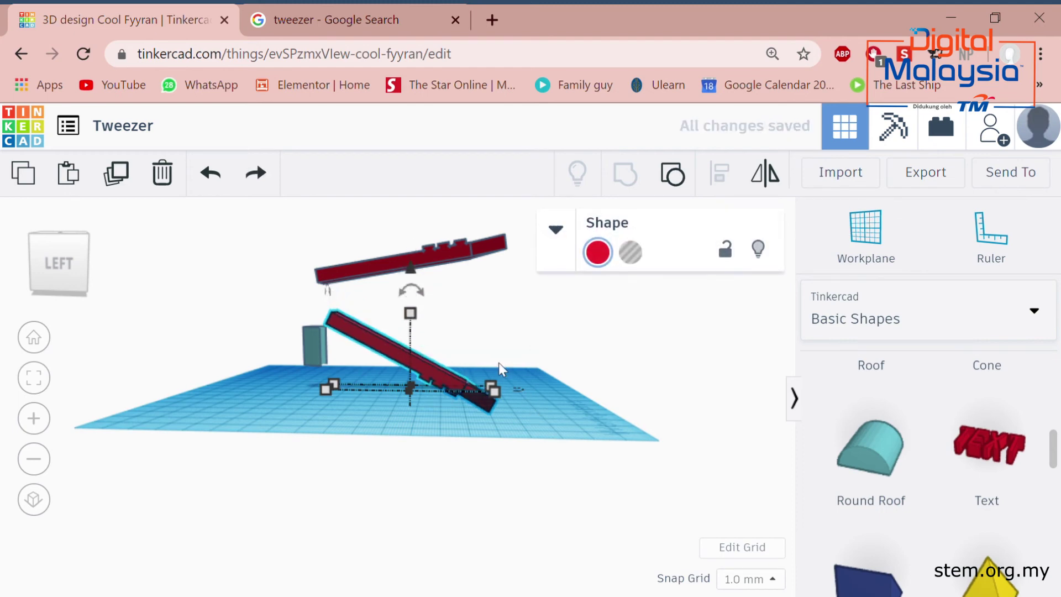
- Raise the lower arm until its blunt end sits just beneath the blunt end of the upper arm
click(498, 363)
click(409, 358)
drag(410, 276, 410, 243)
- Align the two arms with each other on their centres along the workplane
drag(339, 218, 634, 362)
click(720, 175)
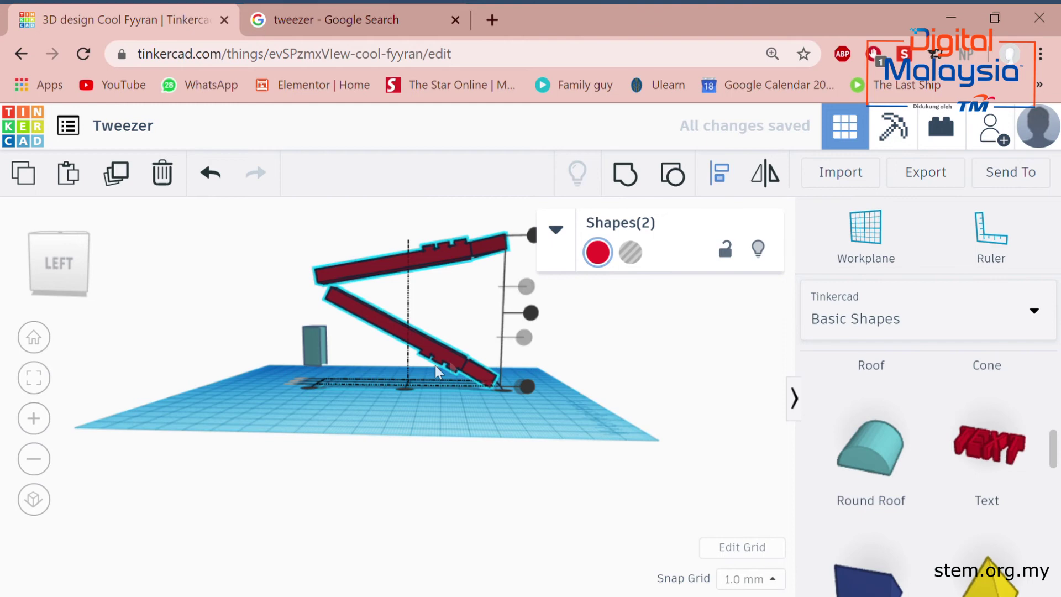
click(406, 389)
click(581, 390)
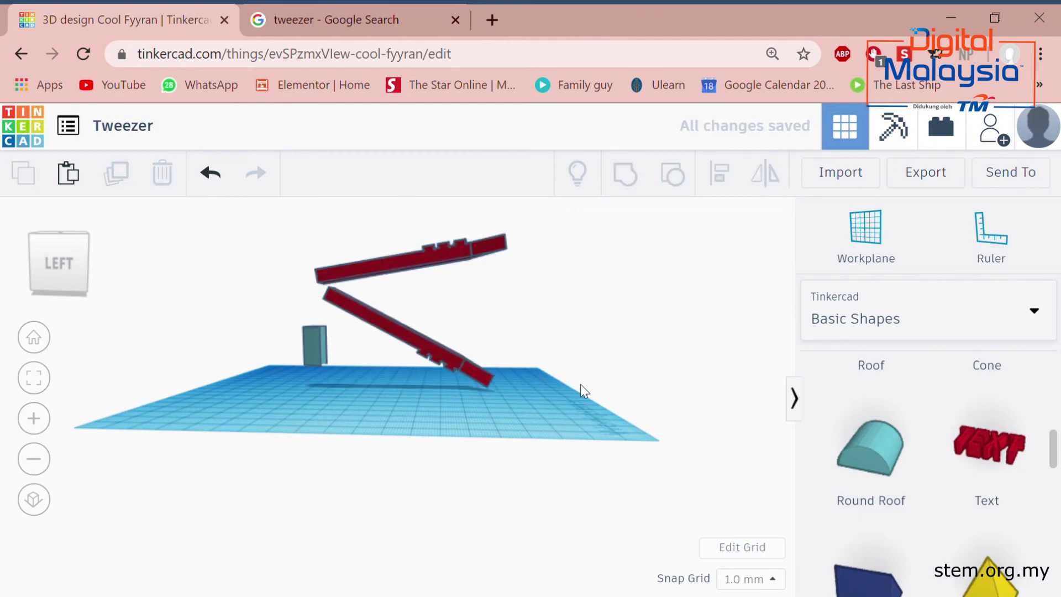
- Lift the round roof piece straight up from the workplane to the blunt ends of the two arms
drag(310, 358, 310, 313)
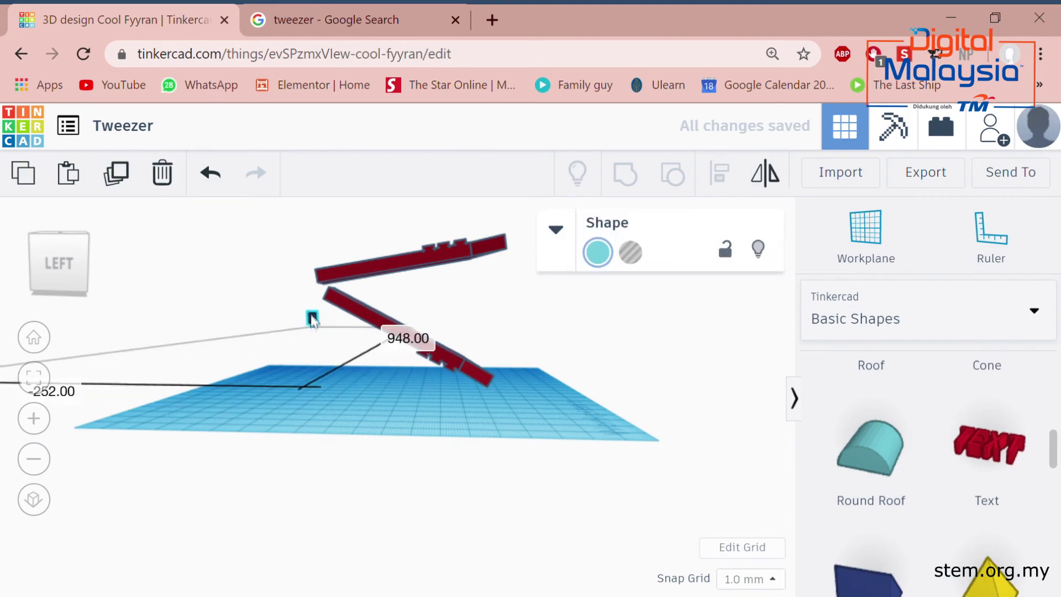
key(ctrl+z)
right_drag(355, 403, 526, 393)
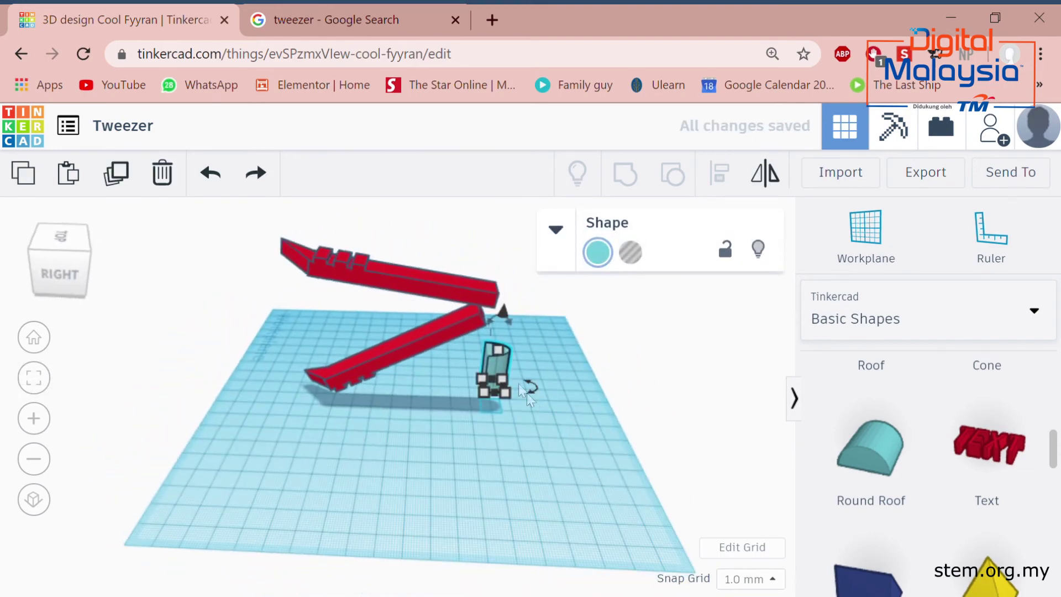
drag(503, 311, 513, 245)
- Nudge the lower arm lengthwise towards the round roof piece until its blunt end meets it
click(463, 326)
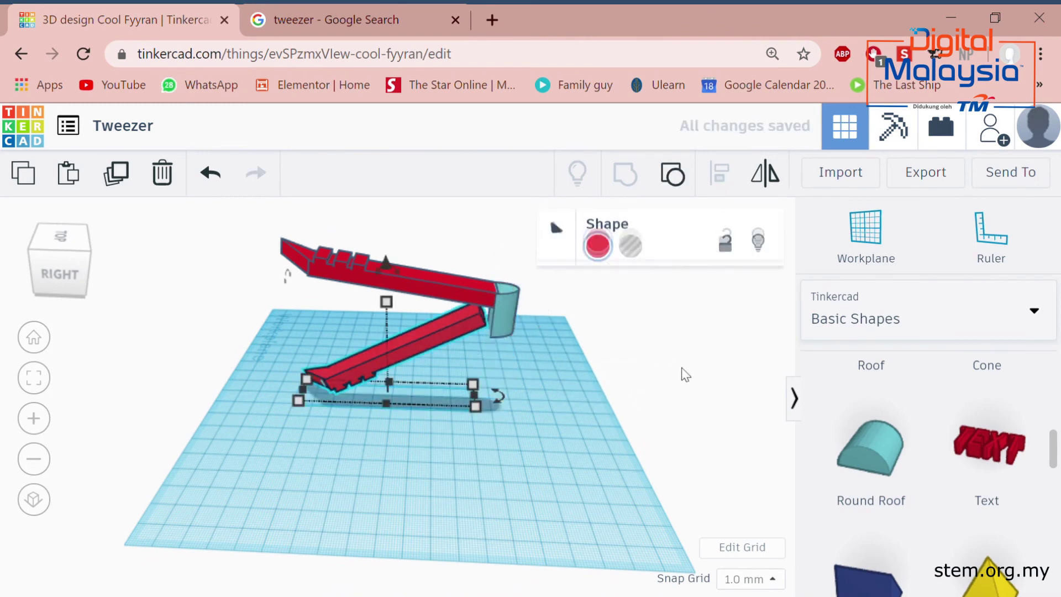
key(Right)
key(Right)
key(Right)
key(Right)
key(Right)
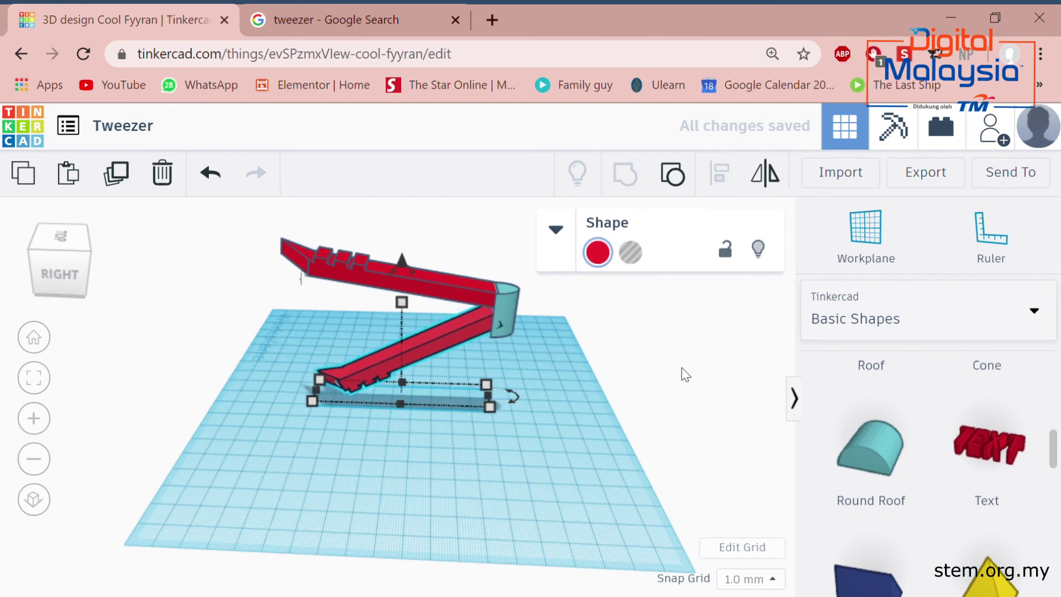
key(Left)
key(Left)
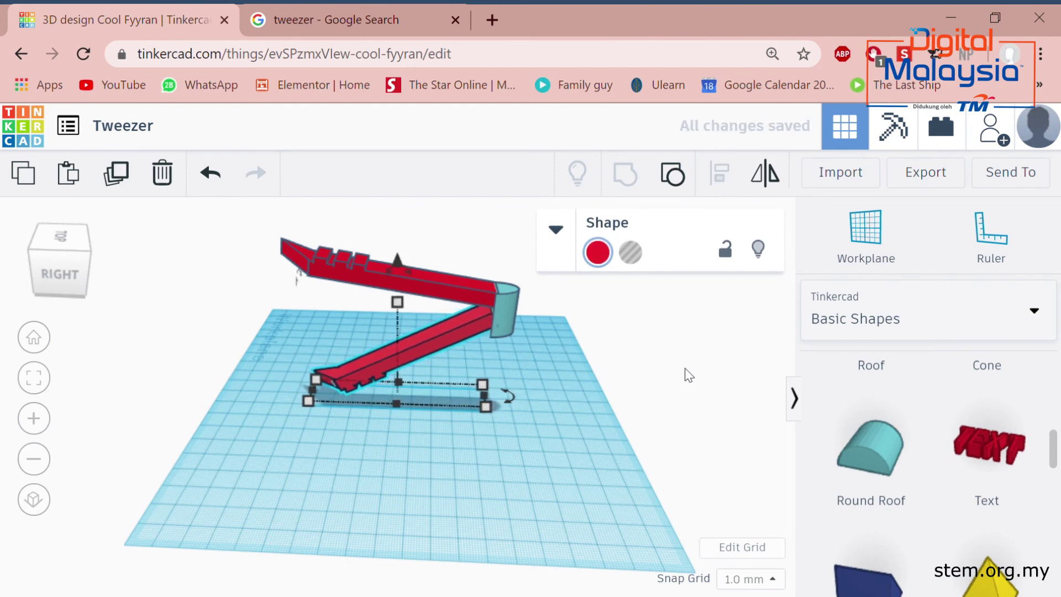
key(Left)
key(Right)
- Set the height of the round roof piece to 18 mm
right_drag(559, 401, 190, 356)
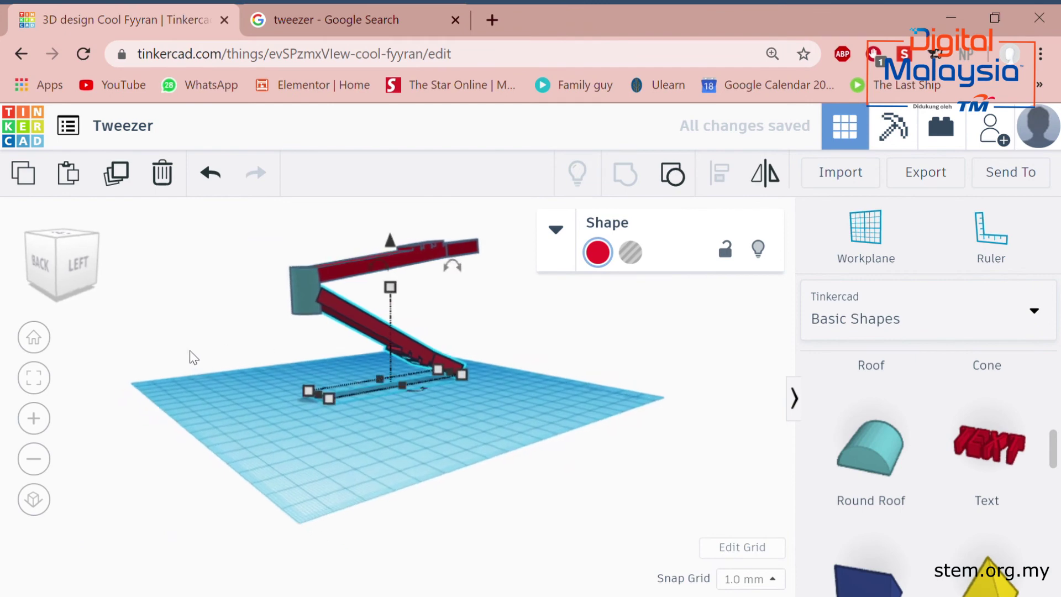
click(316, 318)
mouse_move(303, 322)
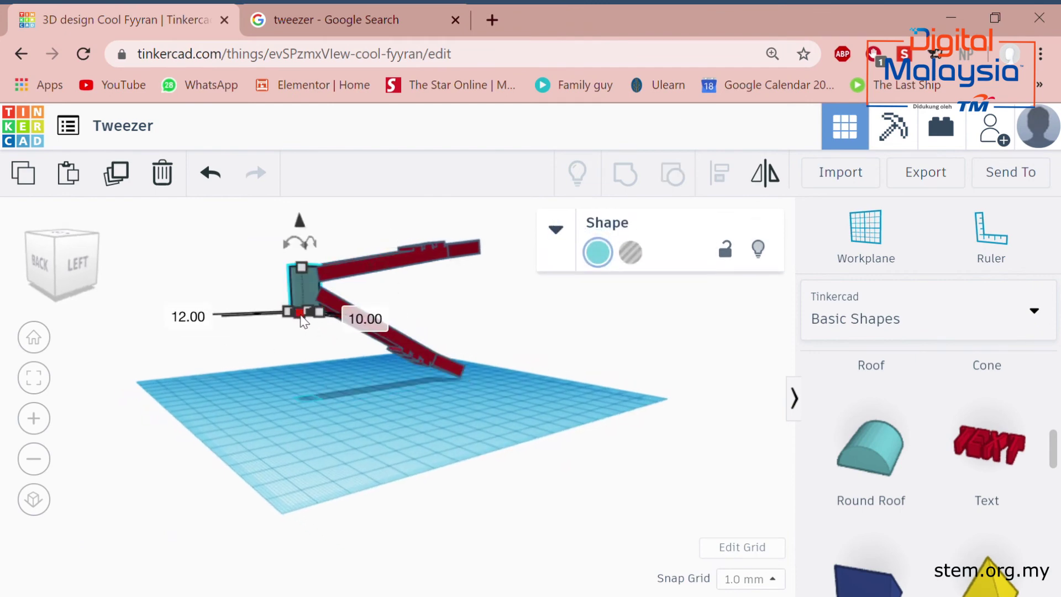
click(302, 259)
click(309, 282)
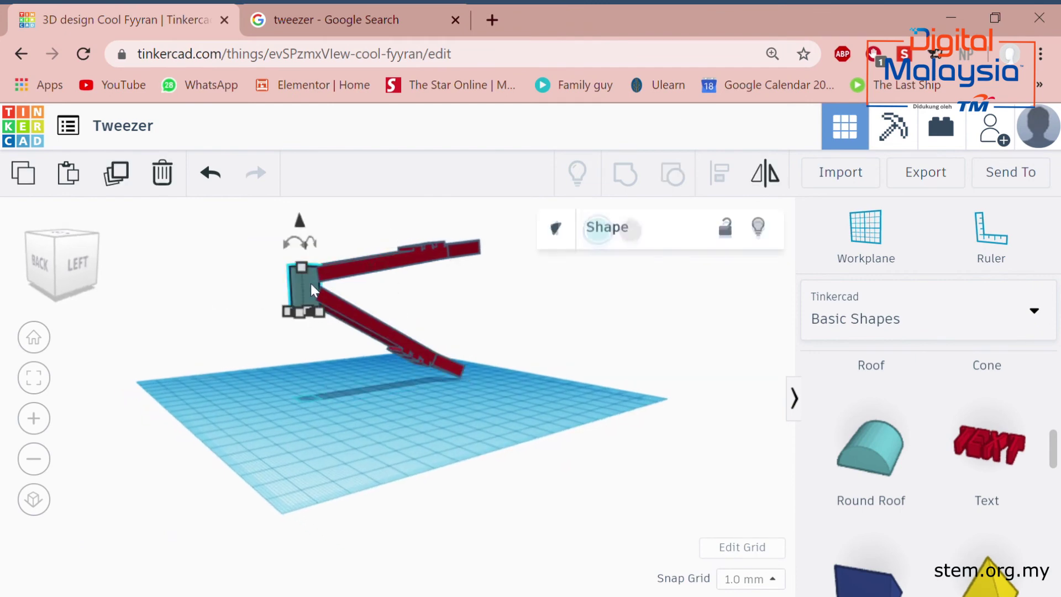
mouse_move(304, 265)
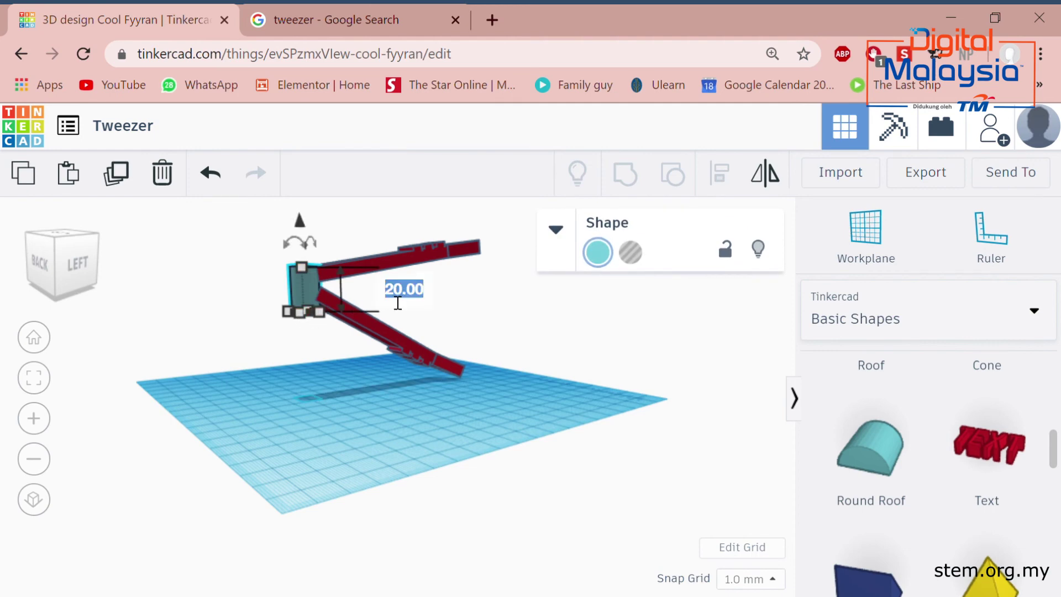
key(Return)
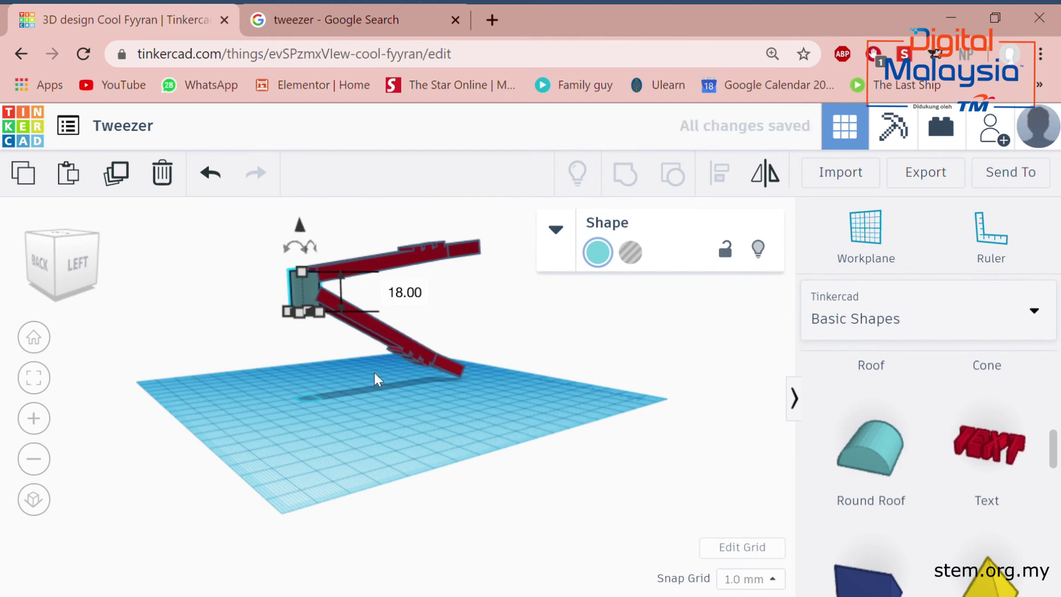
click(374, 373)
- Raise the round roof piece by 2 mm, to 44 mm above the workplane
click(303, 285)
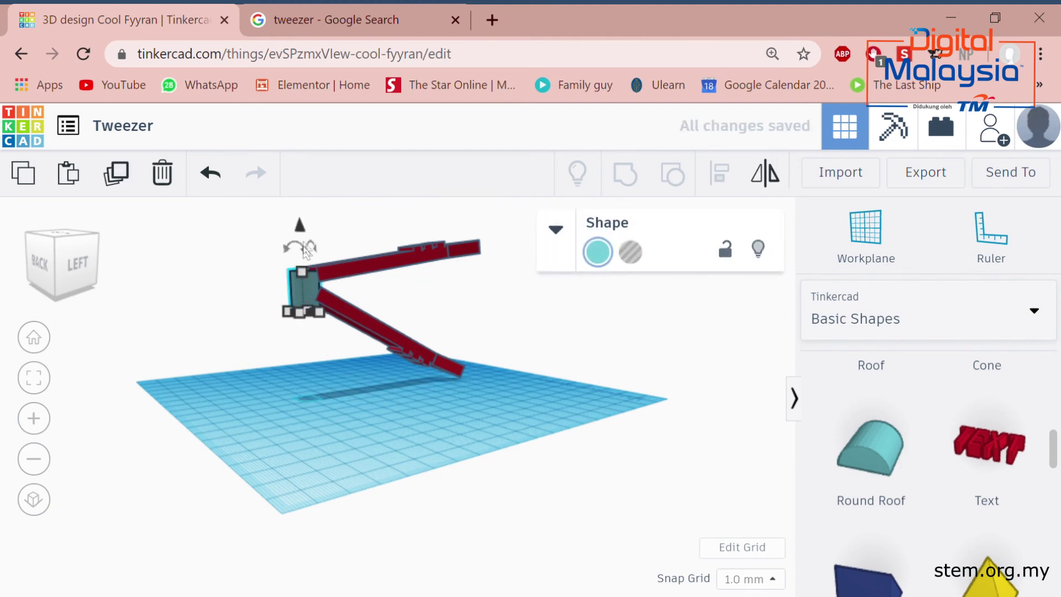
mouse_move(300, 228)
drag(300, 228, 300, 224)
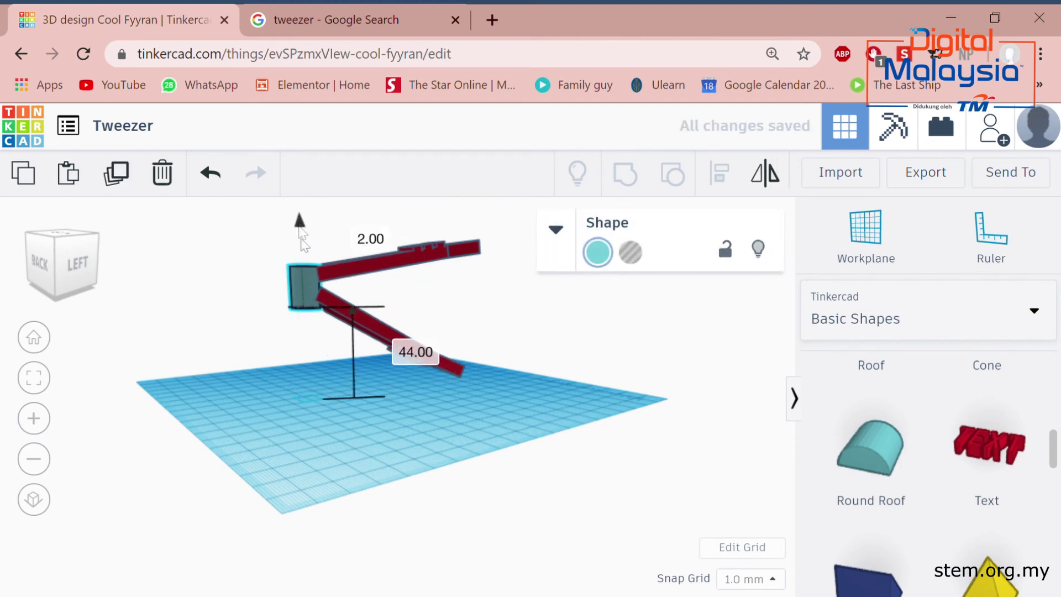
click(572, 375)
- Move the lower arm down slightly so its blunt end fits against the round roof piece
right_drag(572, 375, 468, 366)
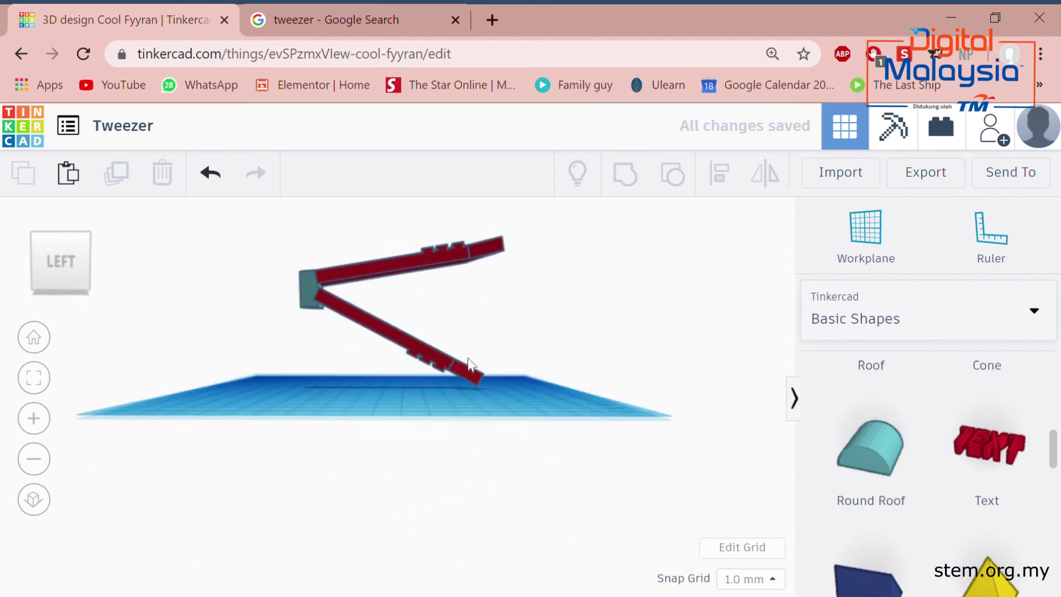
click(366, 324)
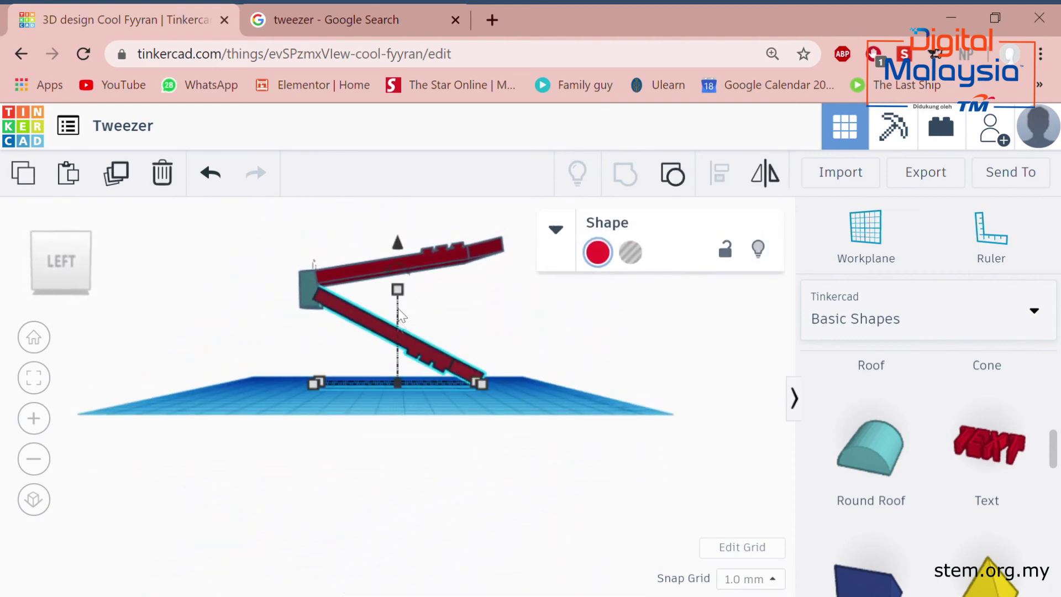
drag(396, 242, 396, 246)
click(448, 324)
- Select both arms and the round roof piece and group them into a single tweezer shape
right_drag(586, 353, 416, 479)
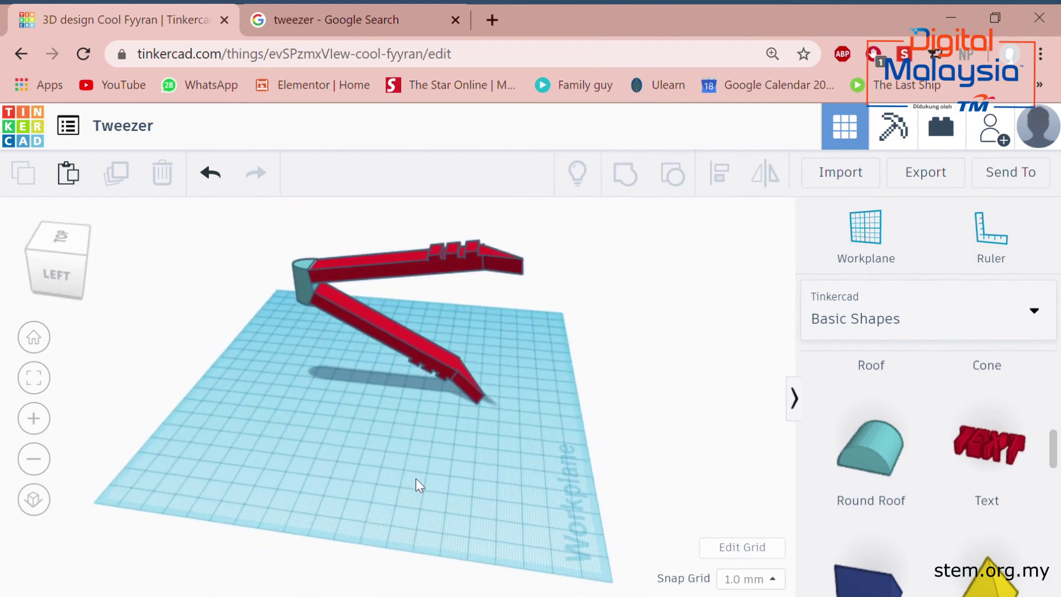
right_drag(395, 432, 350, 359)
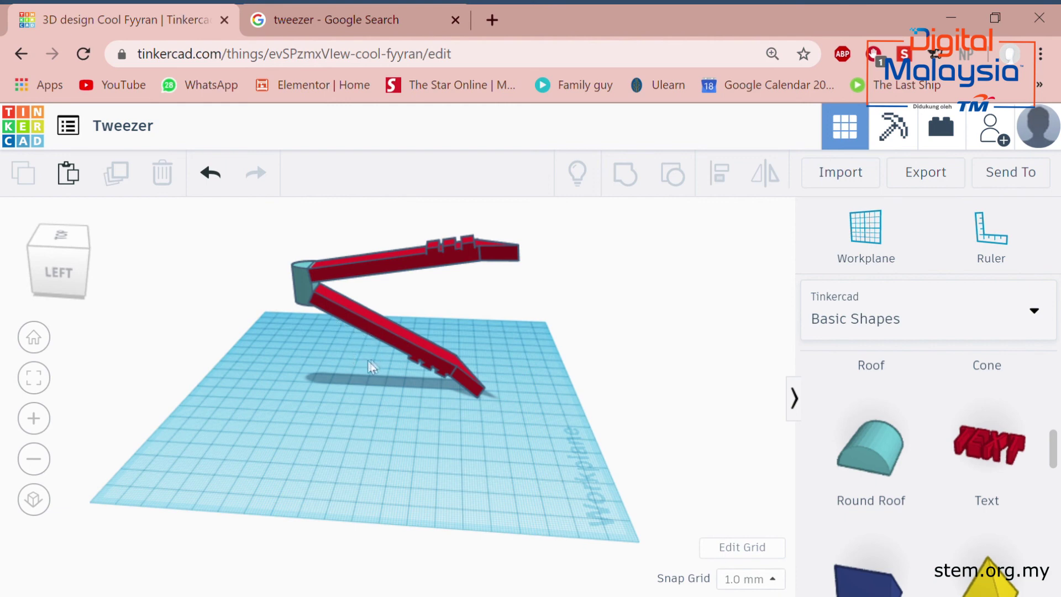
drag(397, 329, 401, 335)
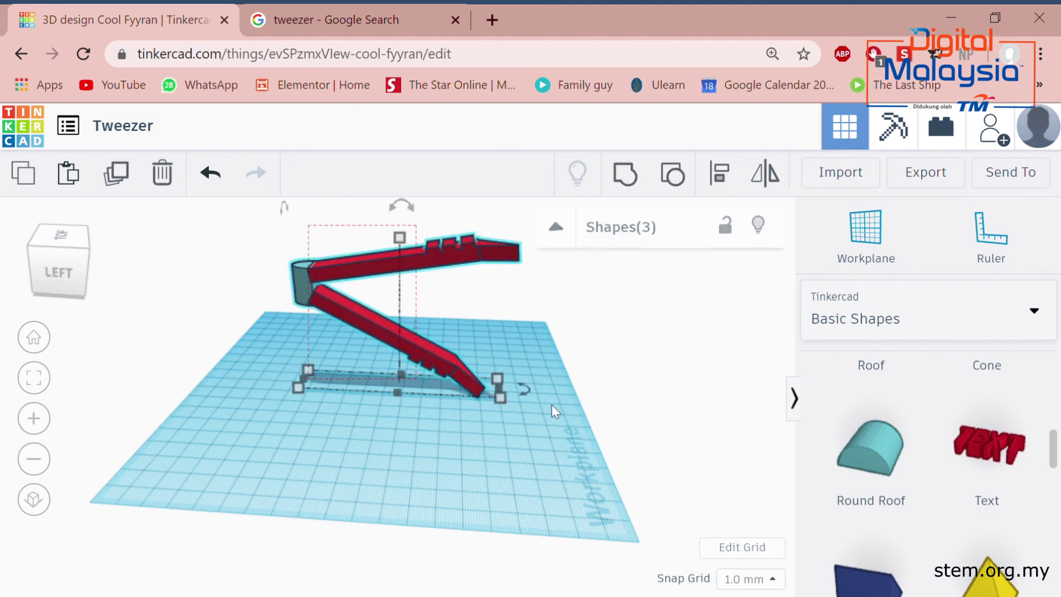
click(556, 387)
drag(297, 233, 299, 245)
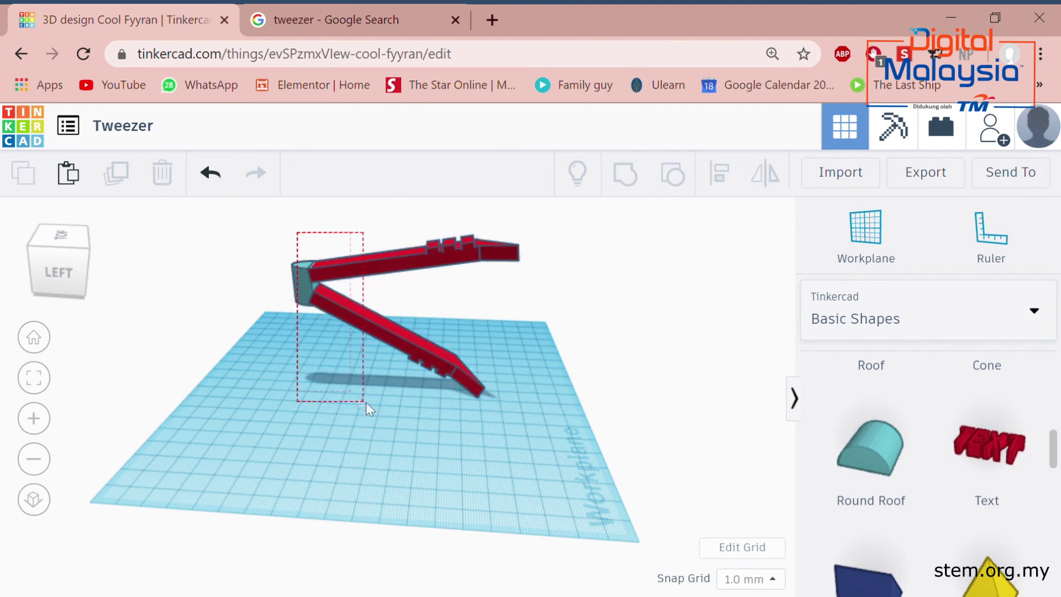
drag(366, 402, 369, 403)
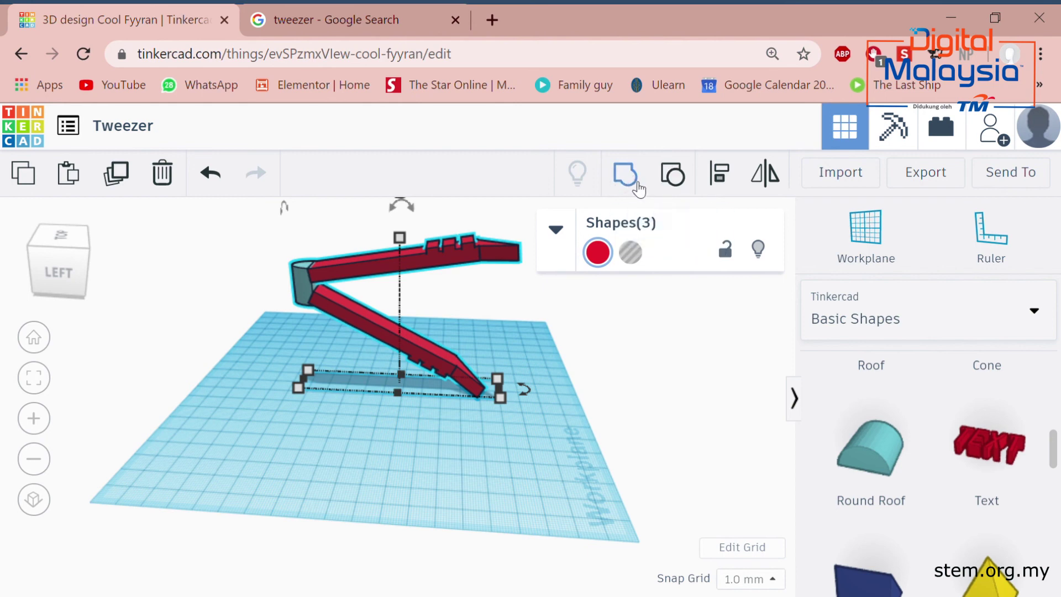
click(623, 199)
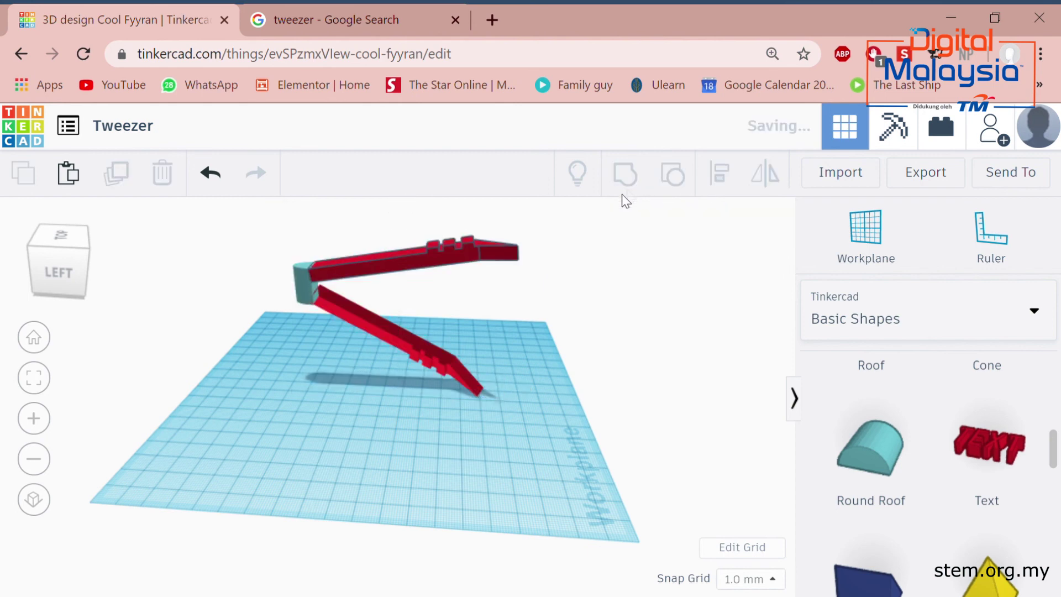
click(516, 330)
- Export everything in the design as an .STL file for 3D printing and save it
right_drag(516, 329, 105, 425)
right_drag(493, 402, 324, 435)
right_drag(416, 396, 556, 433)
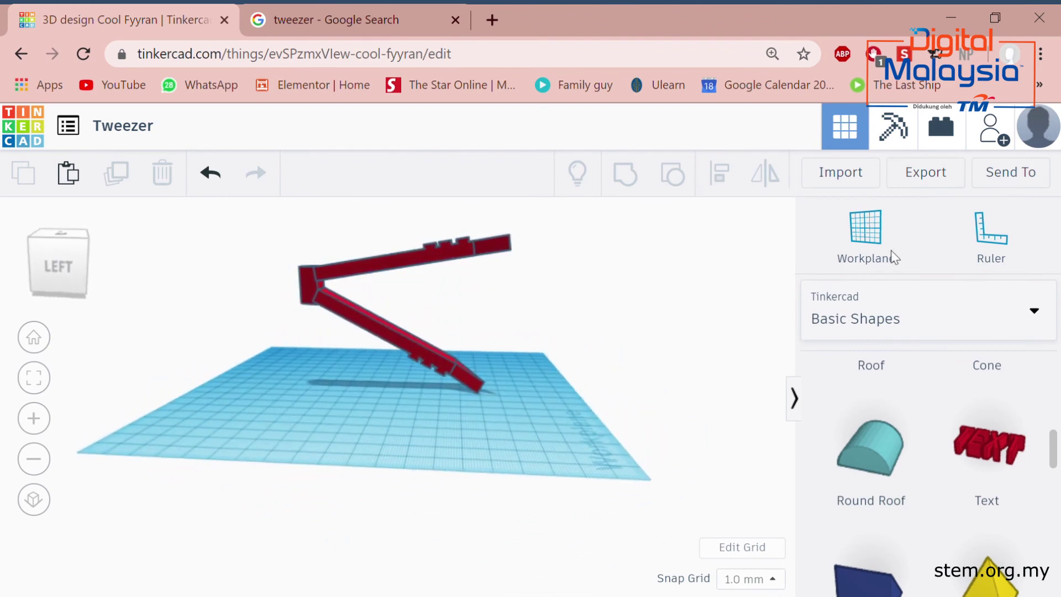
click(947, 176)
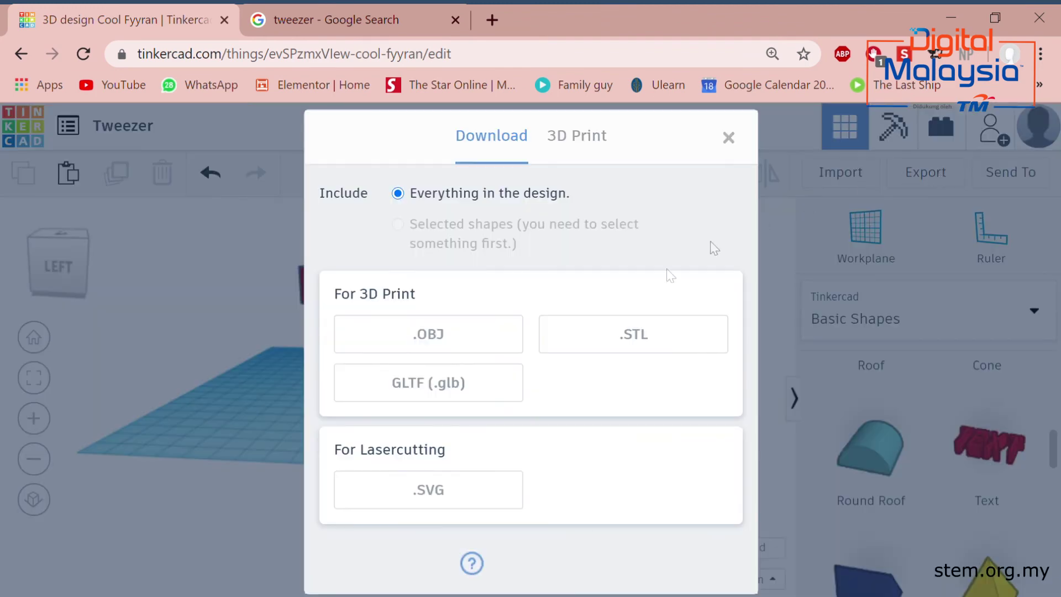
click(627, 336)
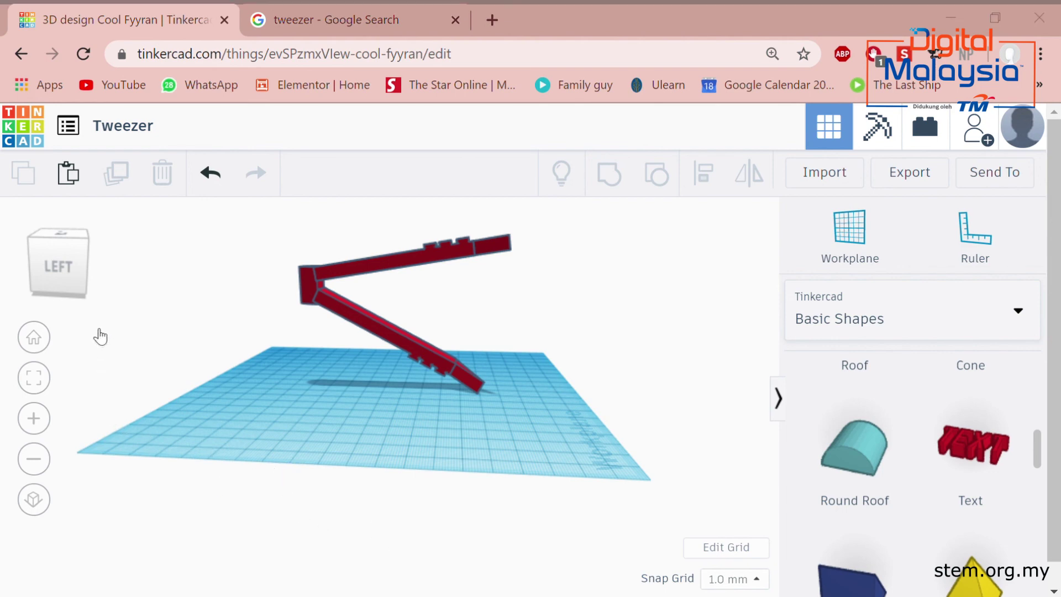
click(436, 552)
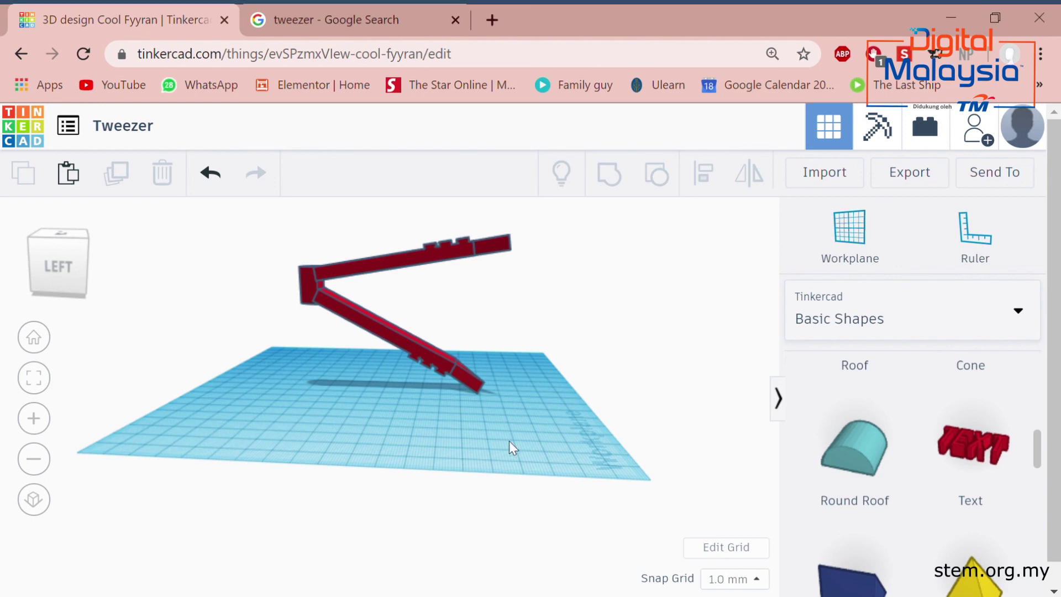